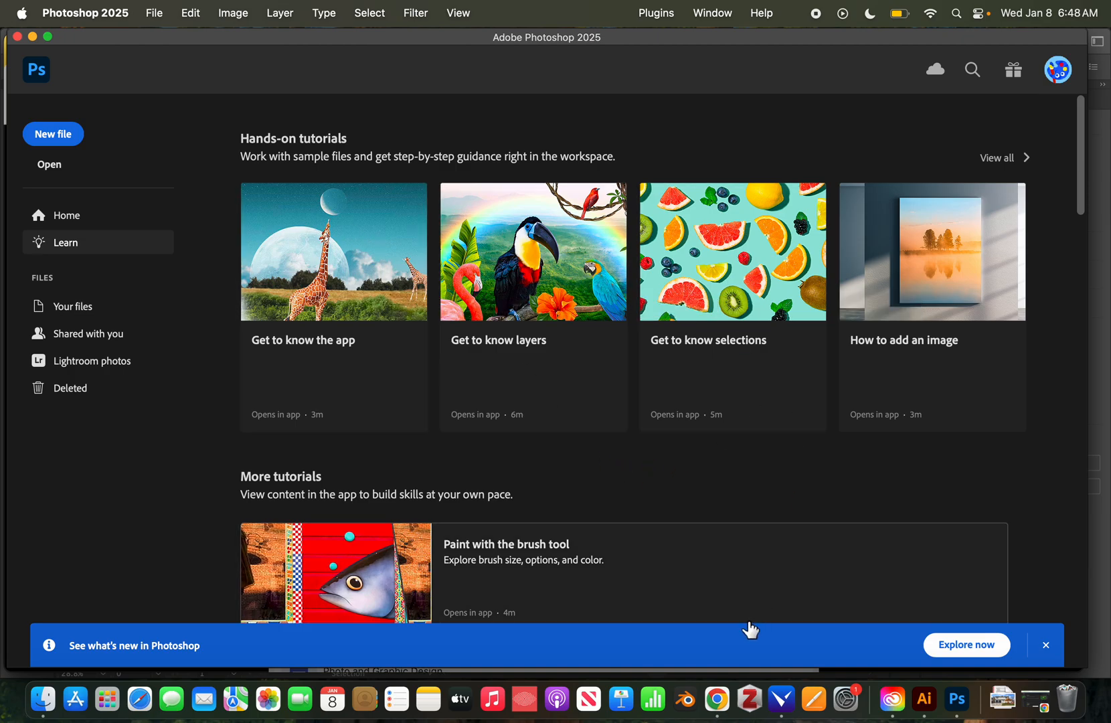
Search Google Images for 'water droplets on leaves' in Chrome.
click(717, 699)
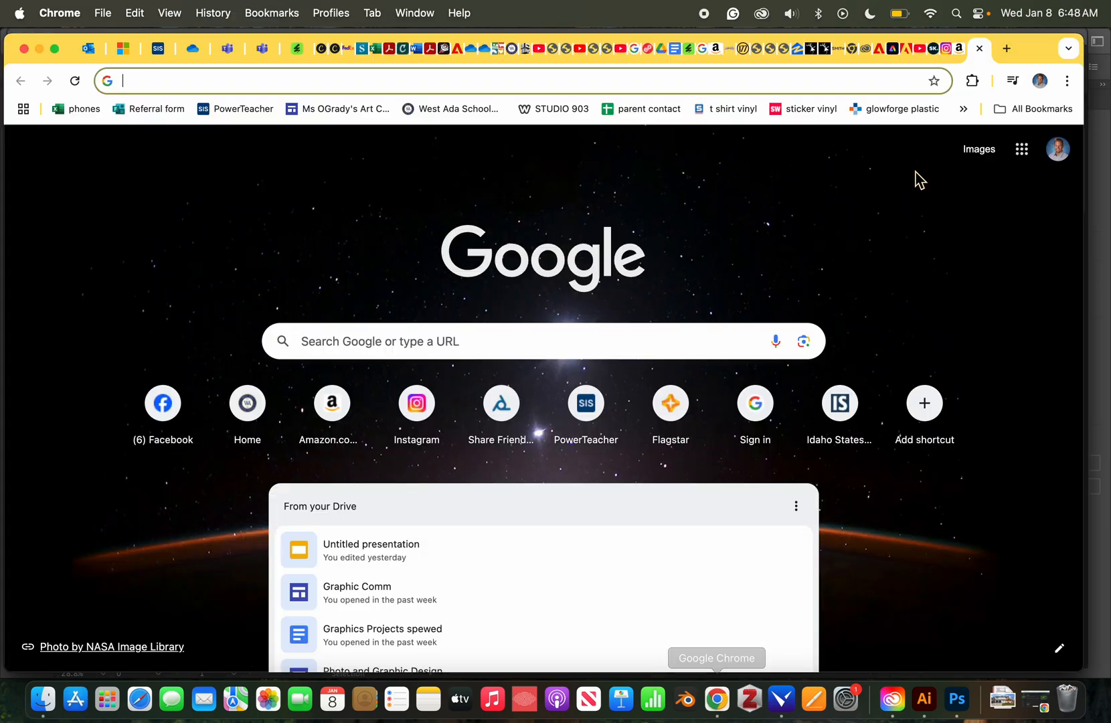
click(622, 346)
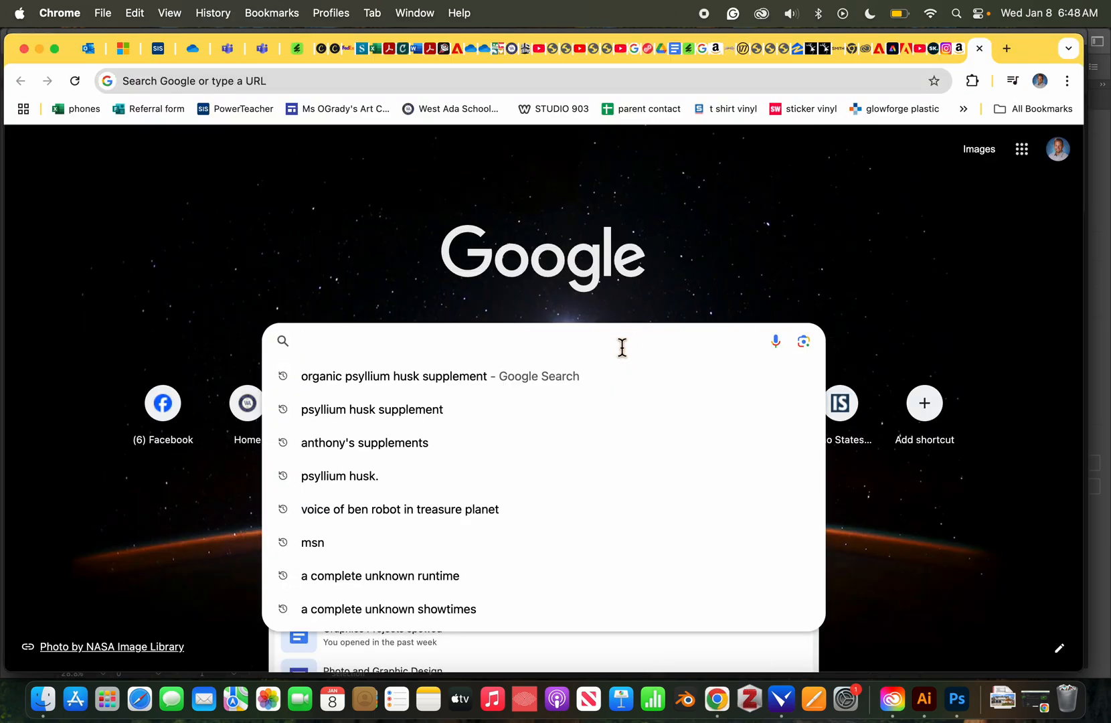
text(water)
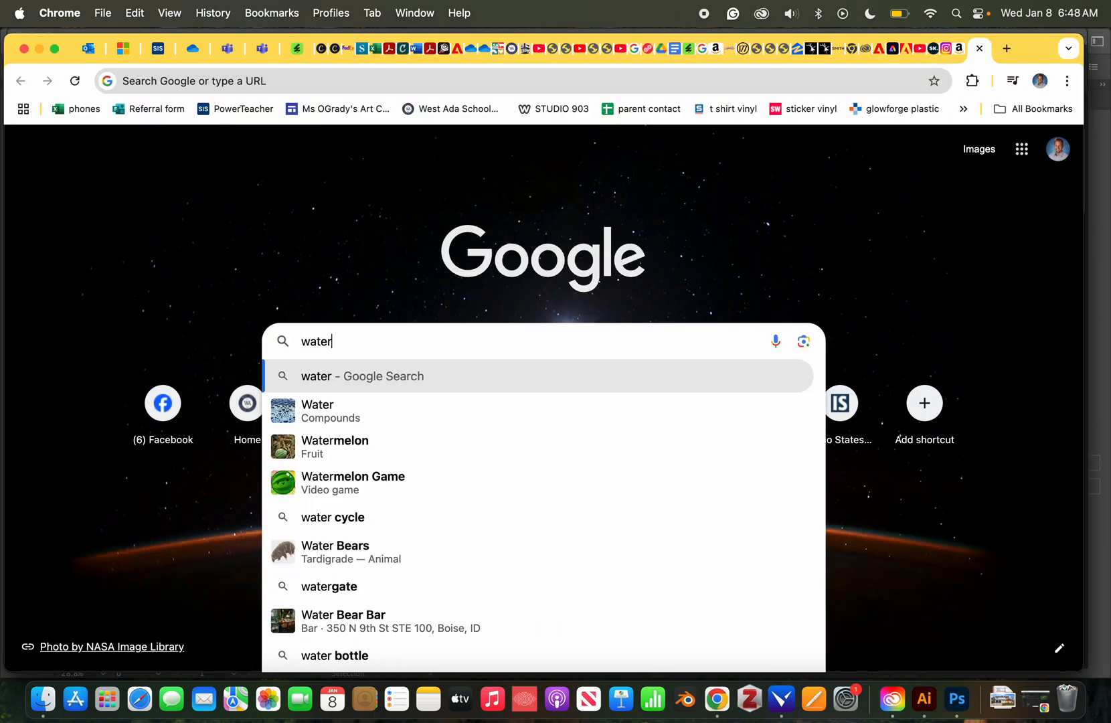
text( droplets on leaf)
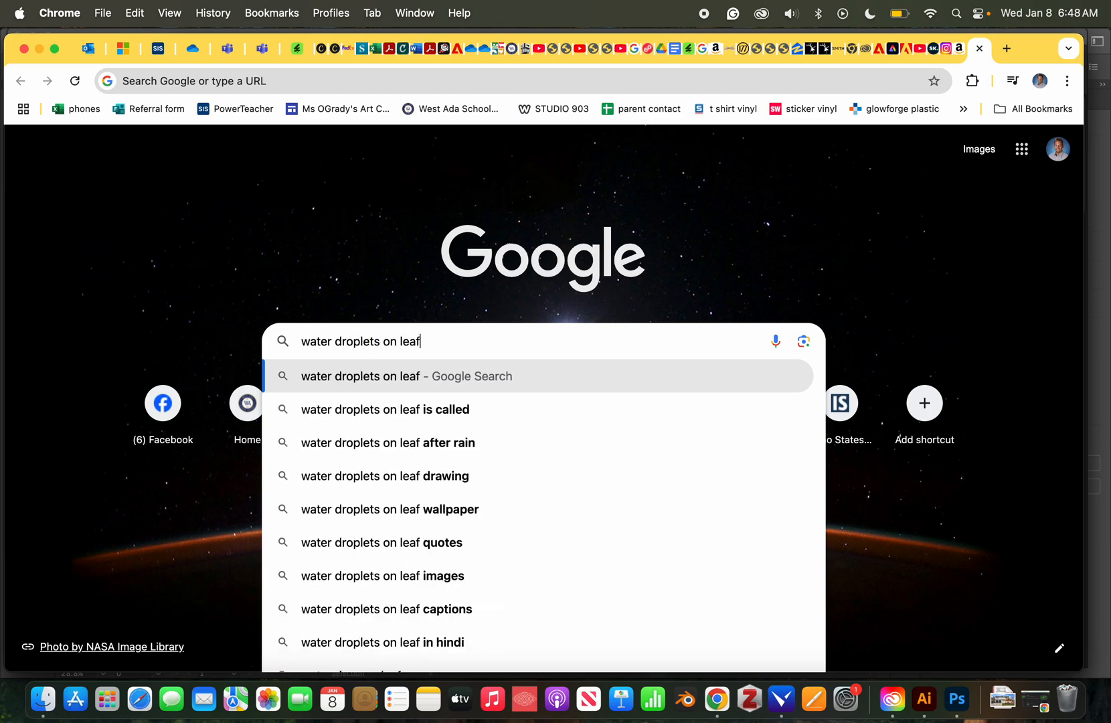
key(BackSpace)
text(ves)
key(Return)
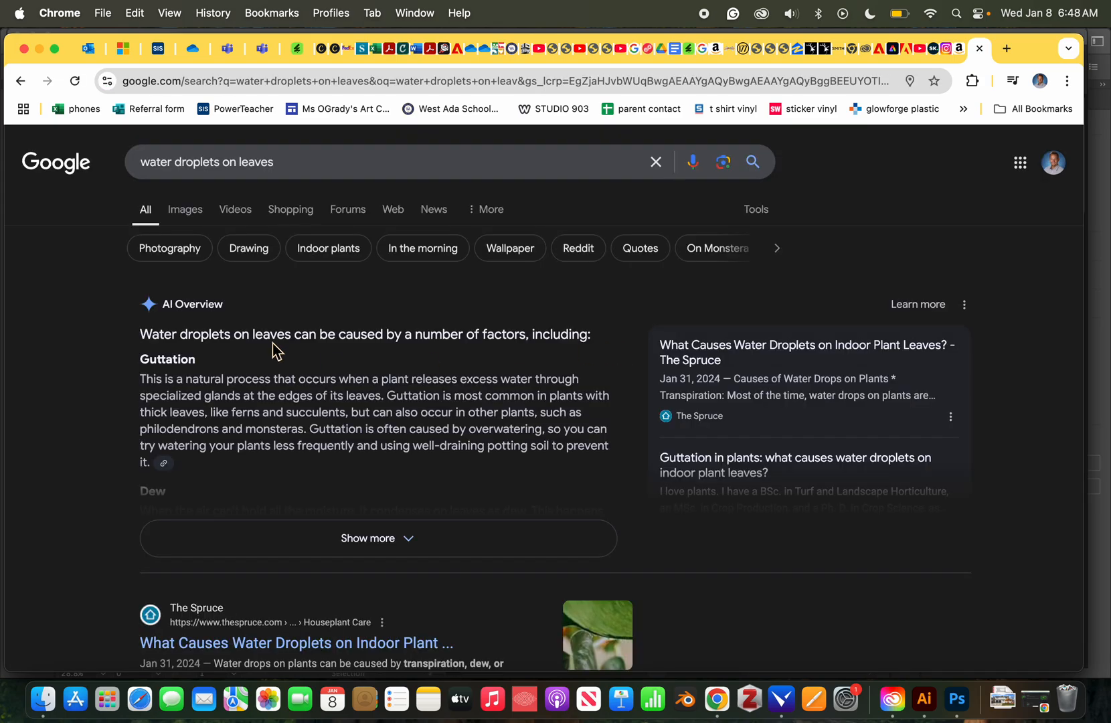
click(186, 209)
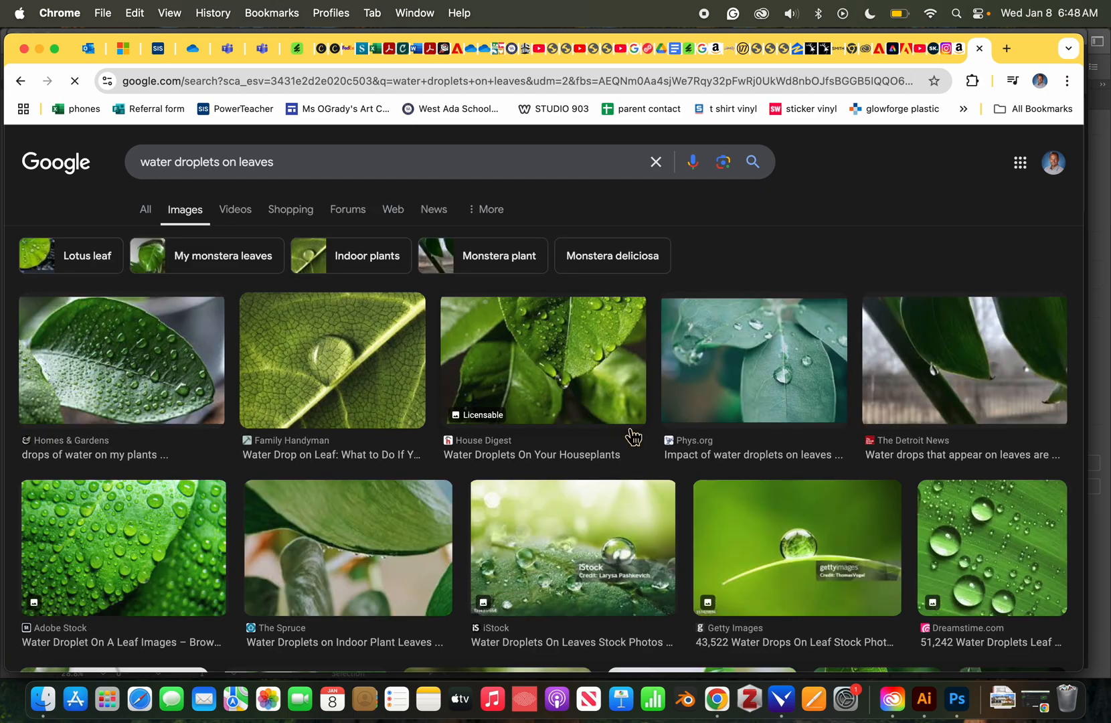
scroll(585, 419, down, 2)
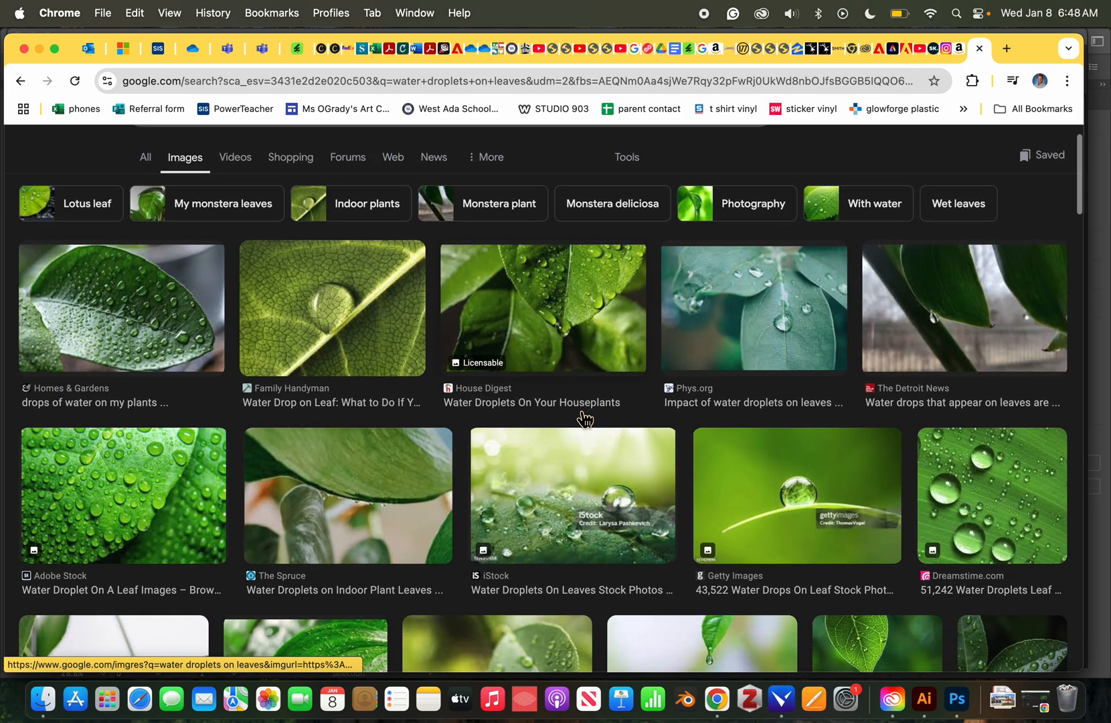
scroll(188, 498, down, 1)
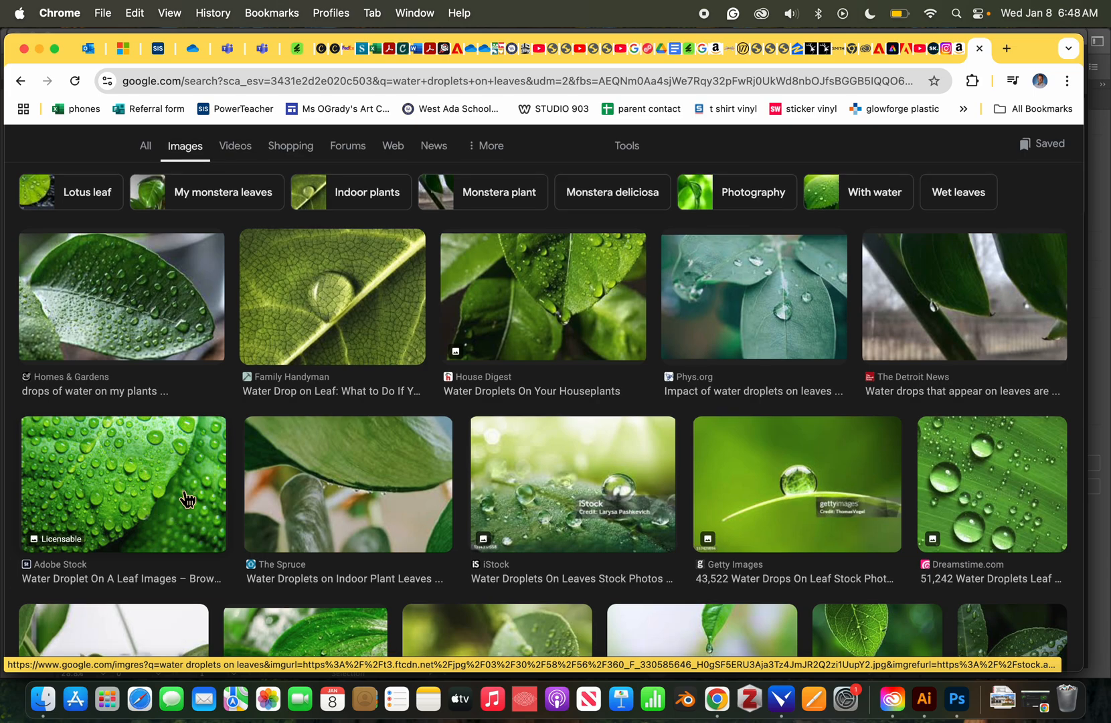
Copy the Homes & Gardens leaf photo to the clipboard and return to Photoshop's New Document dialog.
click(188, 499)
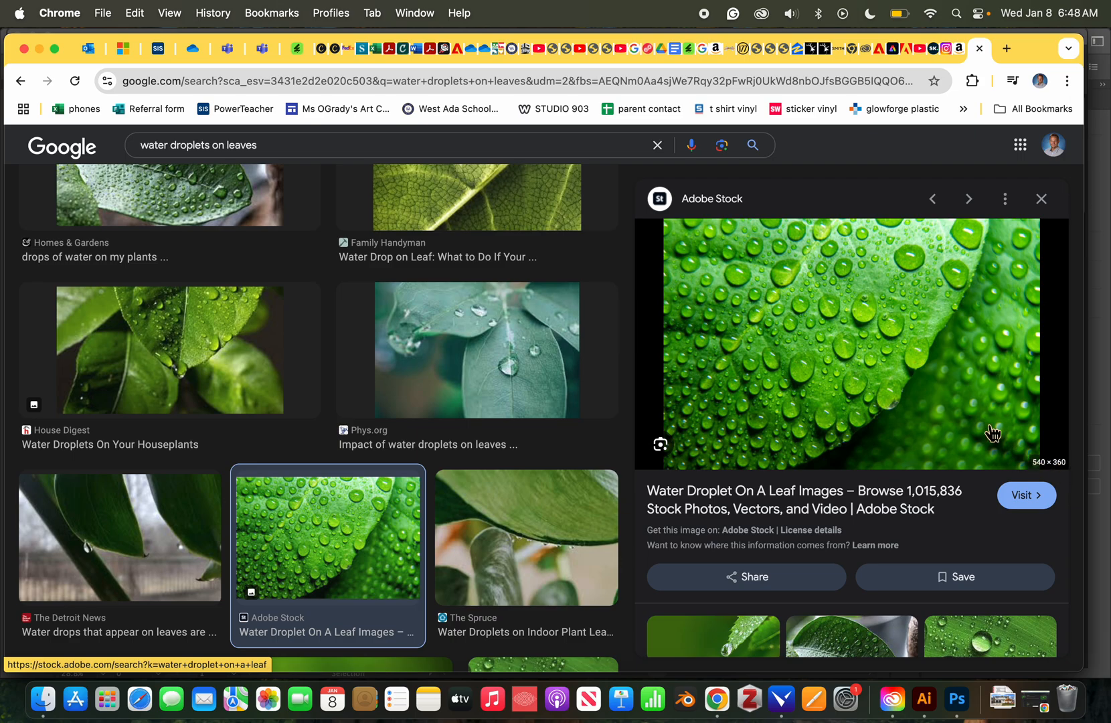
scroll(988, 428, down, 5)
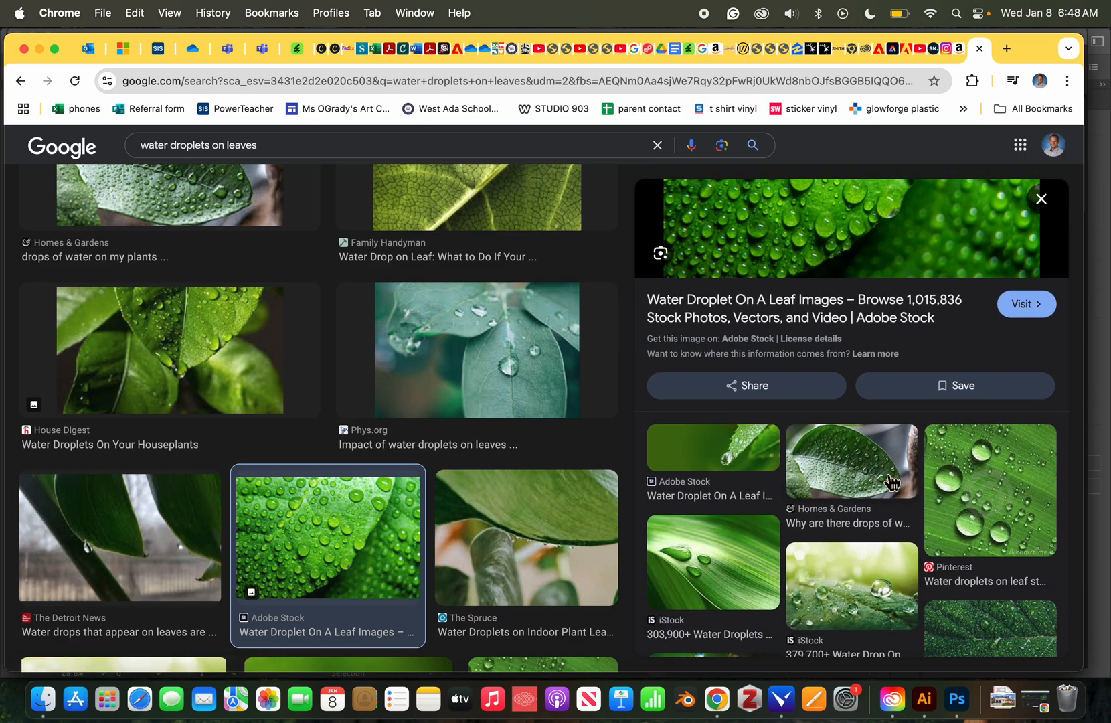
click(877, 405)
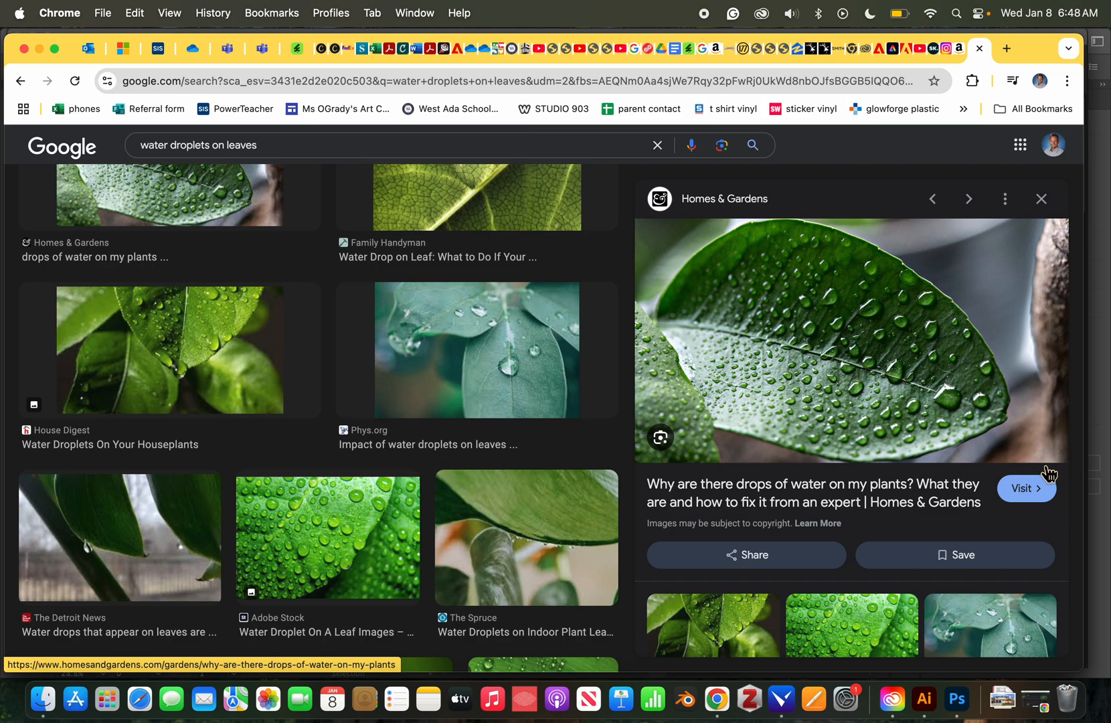
right_click(949, 348)
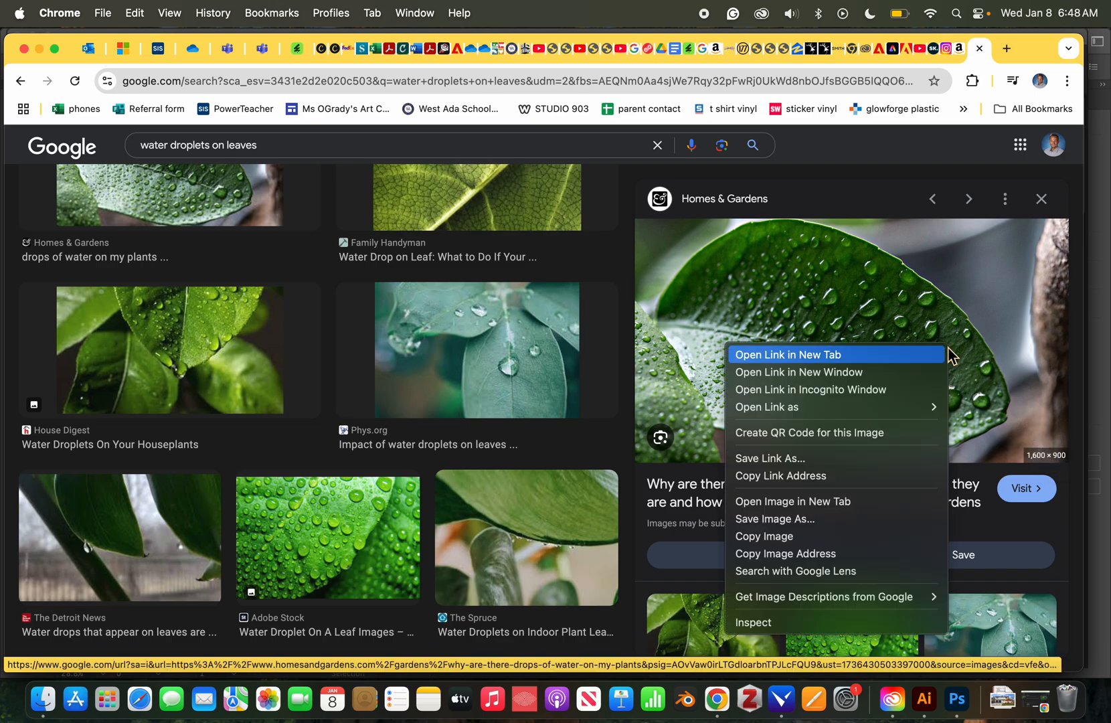
click(779, 538)
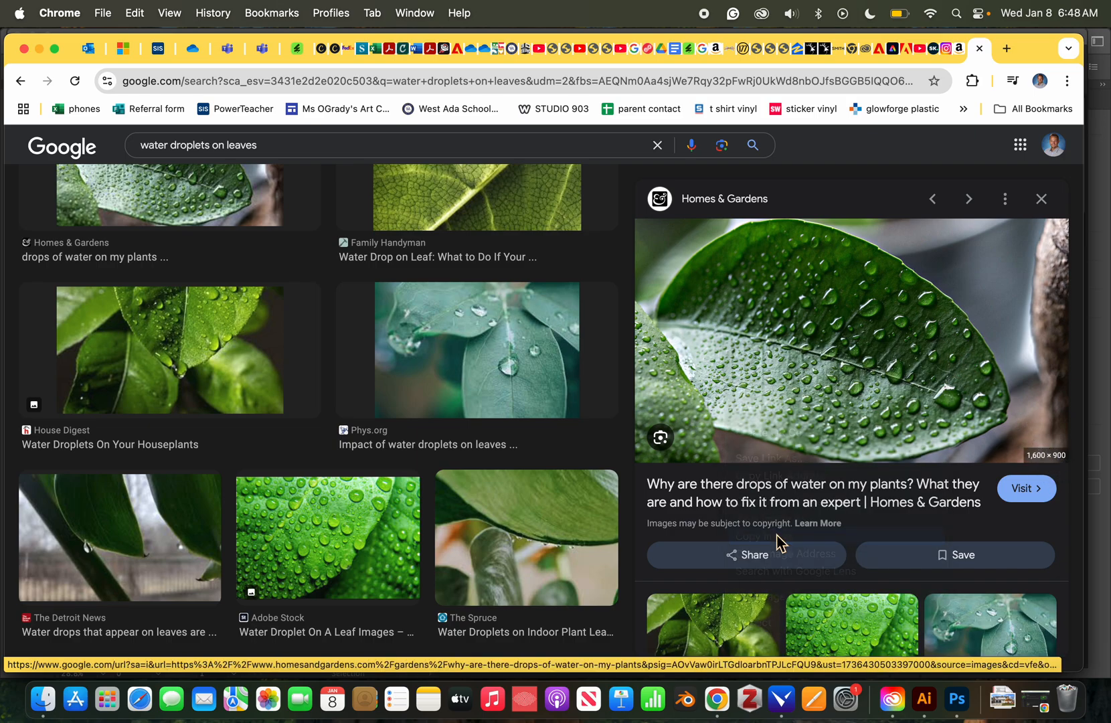
click(954, 712)
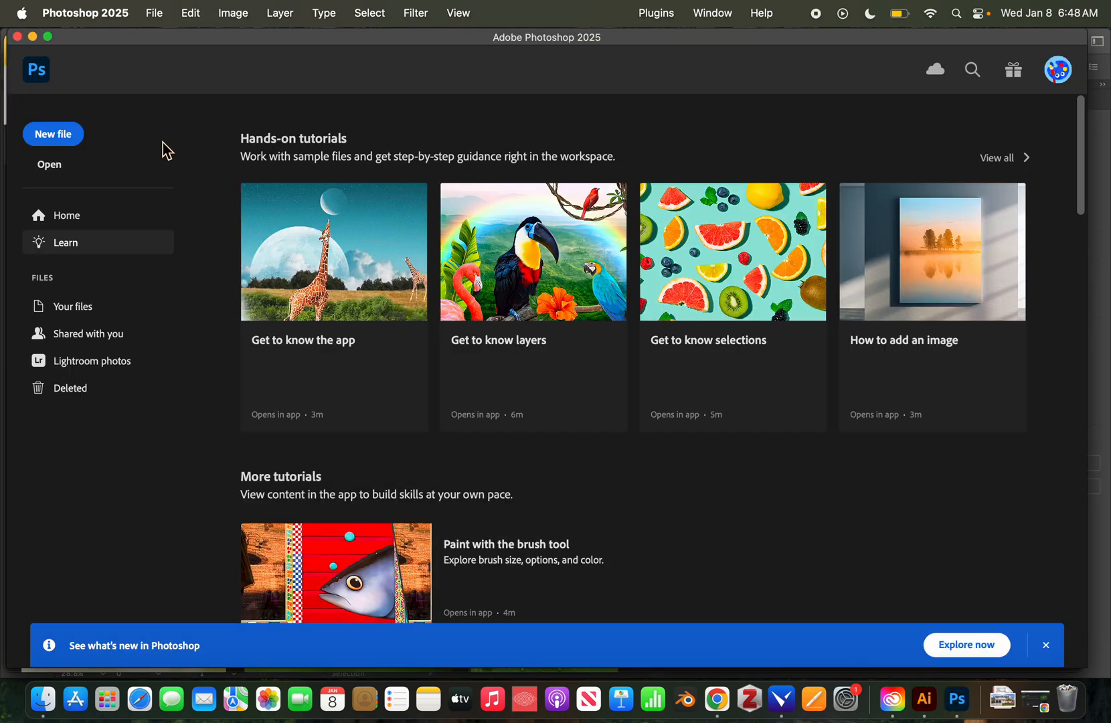
click(54, 135)
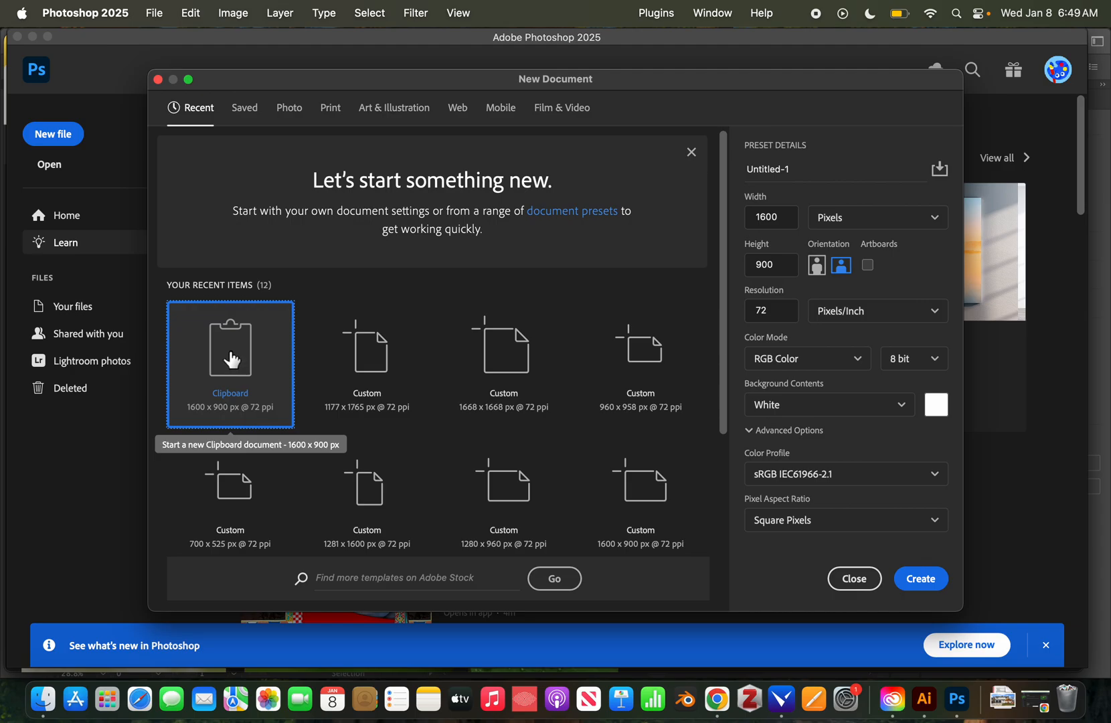
Name the document with the person's name followed by 'bwwc' and create it from the 1600 × 900 Clipboard preset.
click(773, 170)
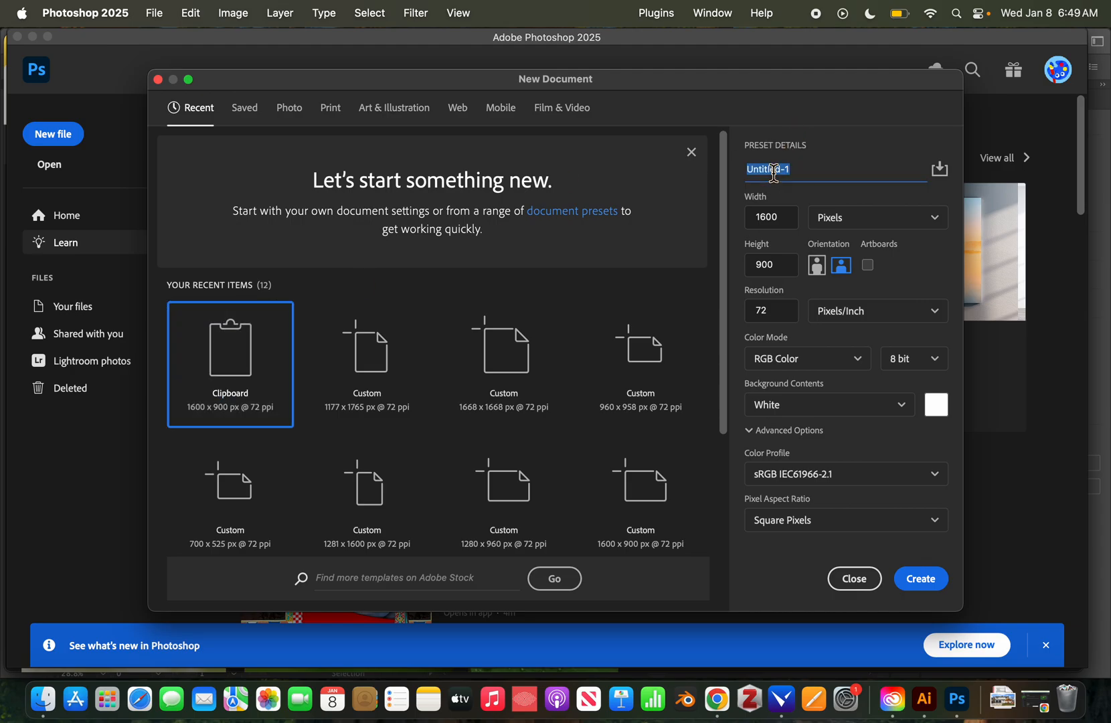
text(bwwc)
key(Left)
key(Left)
key(Left)
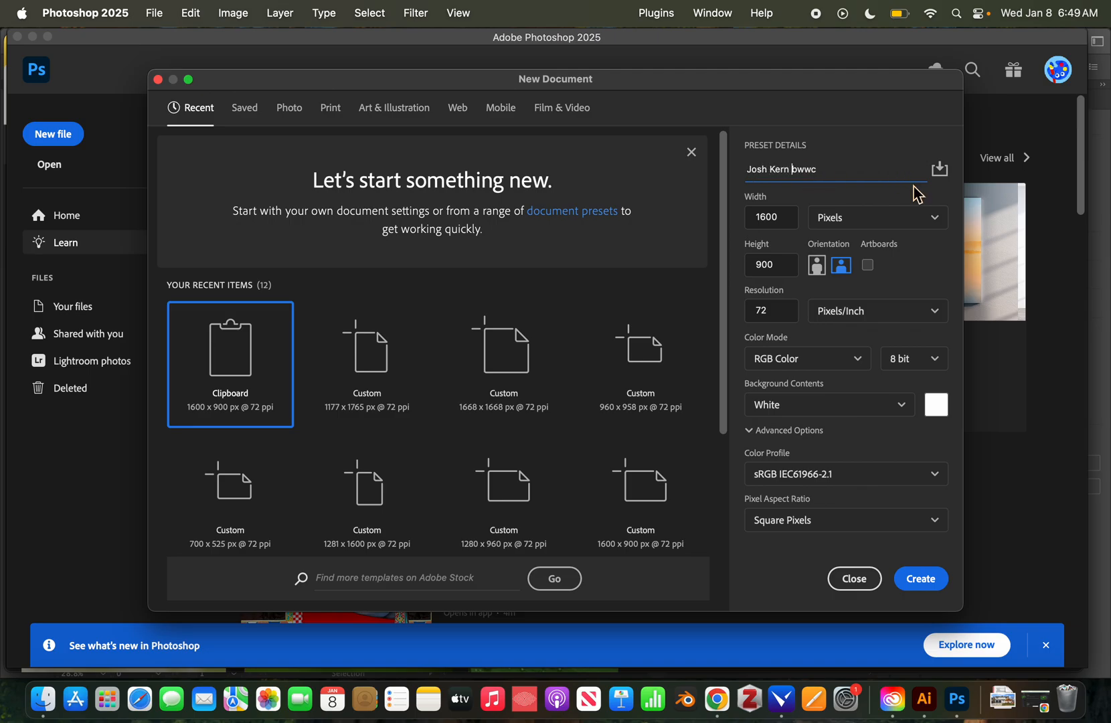
double_click(230, 360)
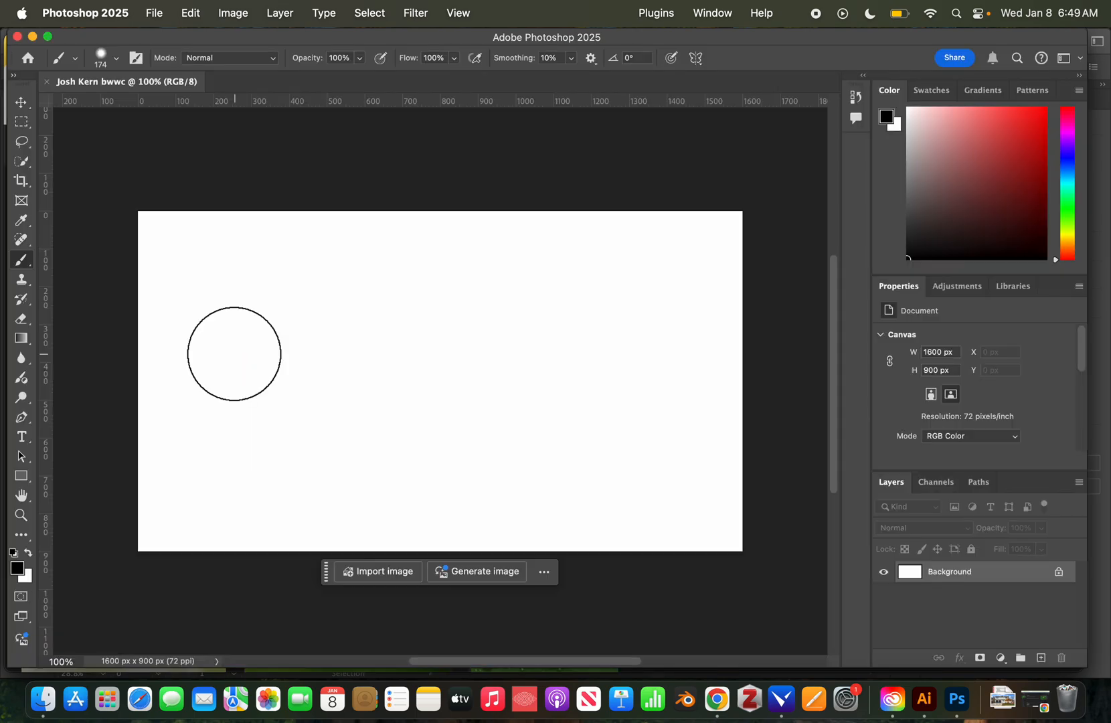
Paste the leaf photo as Layer 1, test-move and undo it, and unlock the Background as Layer 0.
key(super+v)
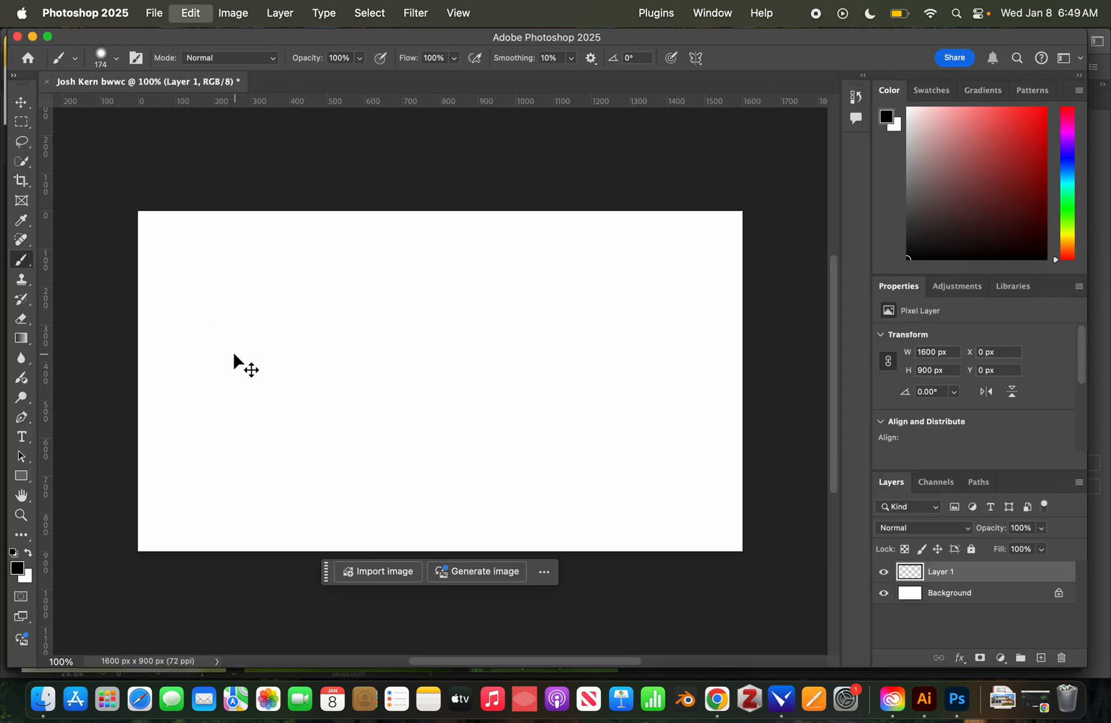
key(v)
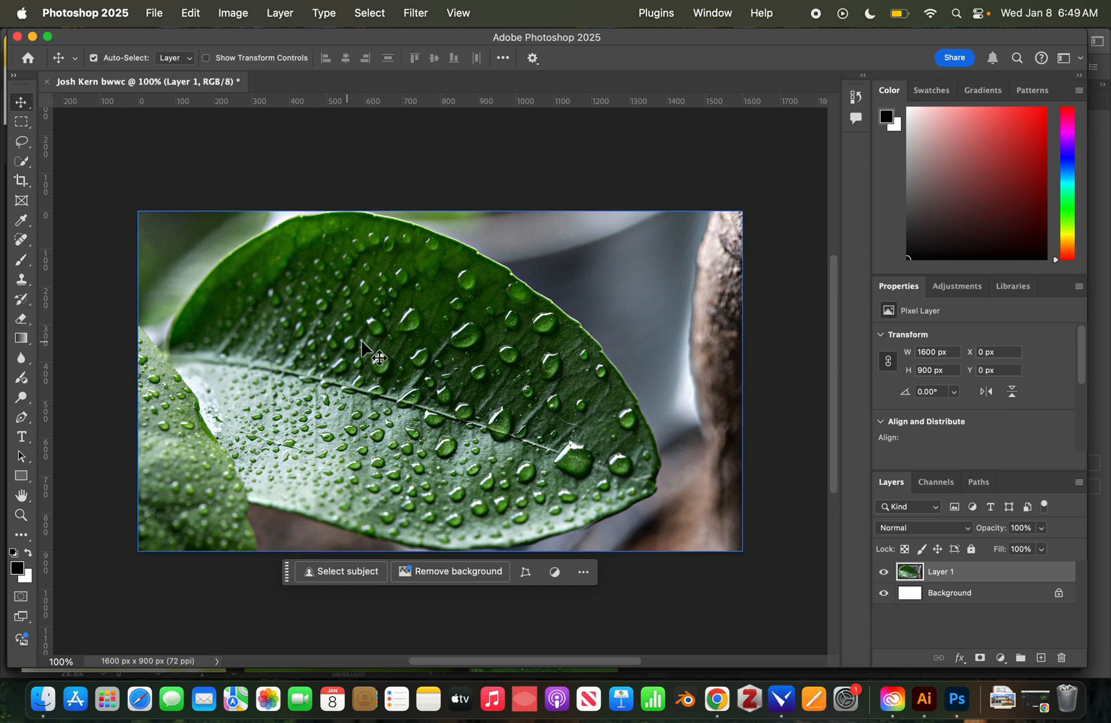
mouse_move(364, 343)
mouse_down()
mouse_move(379, 387)
mouse_move(364, 341)
mouse_up()
drag(466, 332, 632, 476)
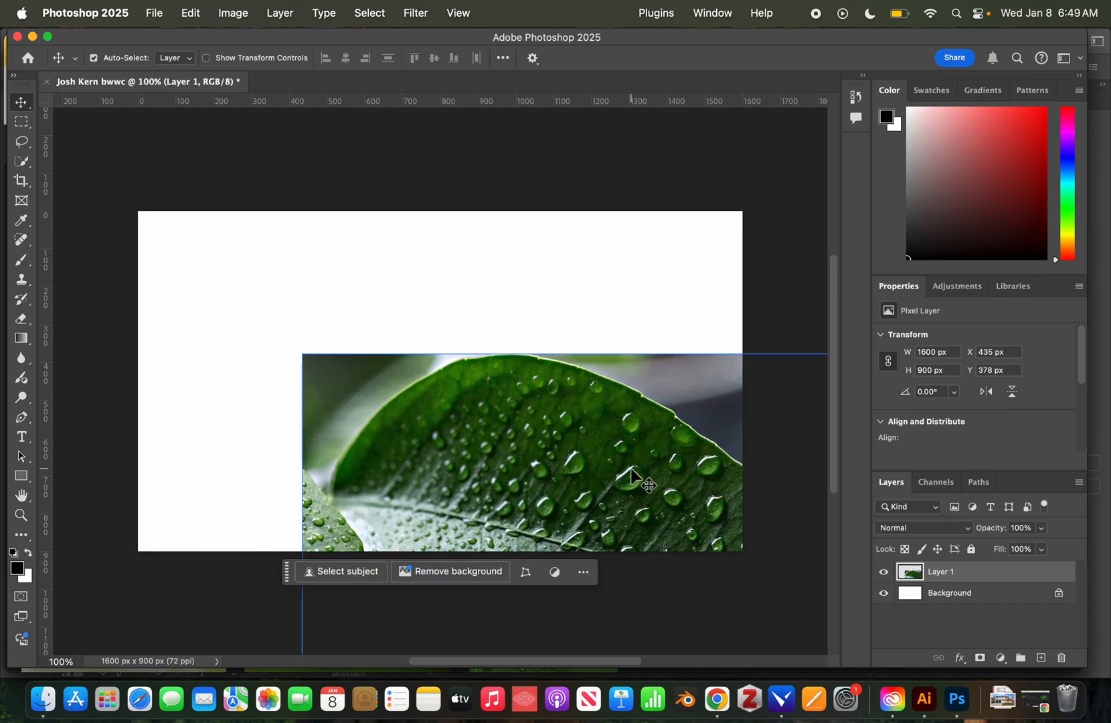
key(super+z)
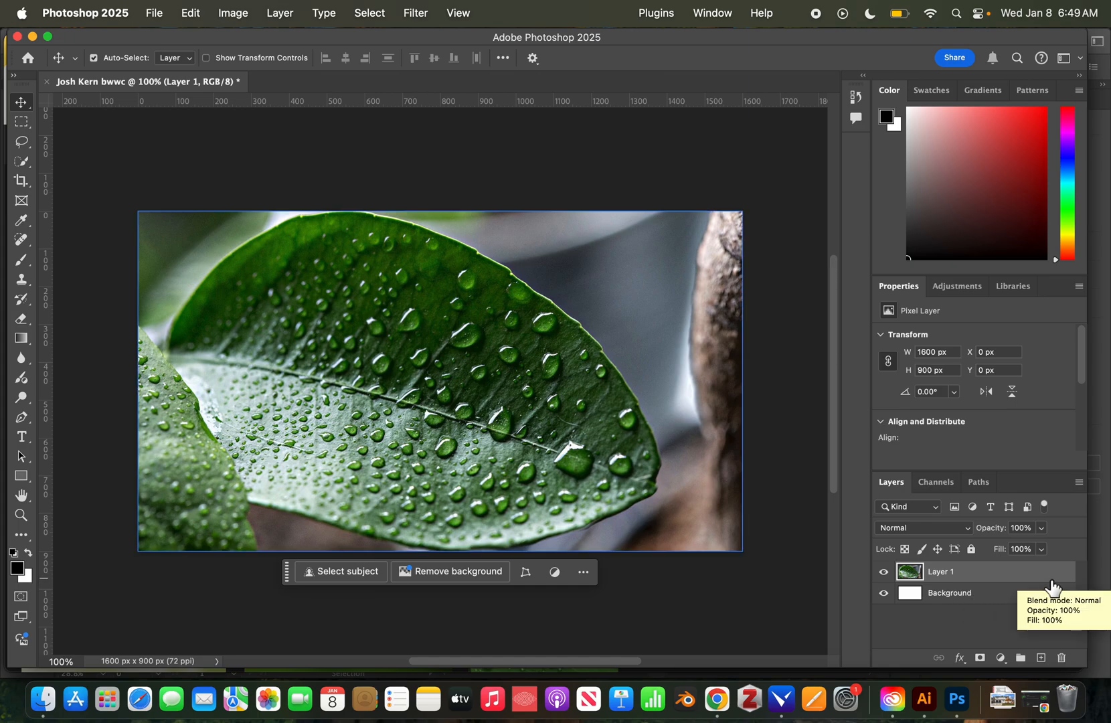
click(1059, 592)
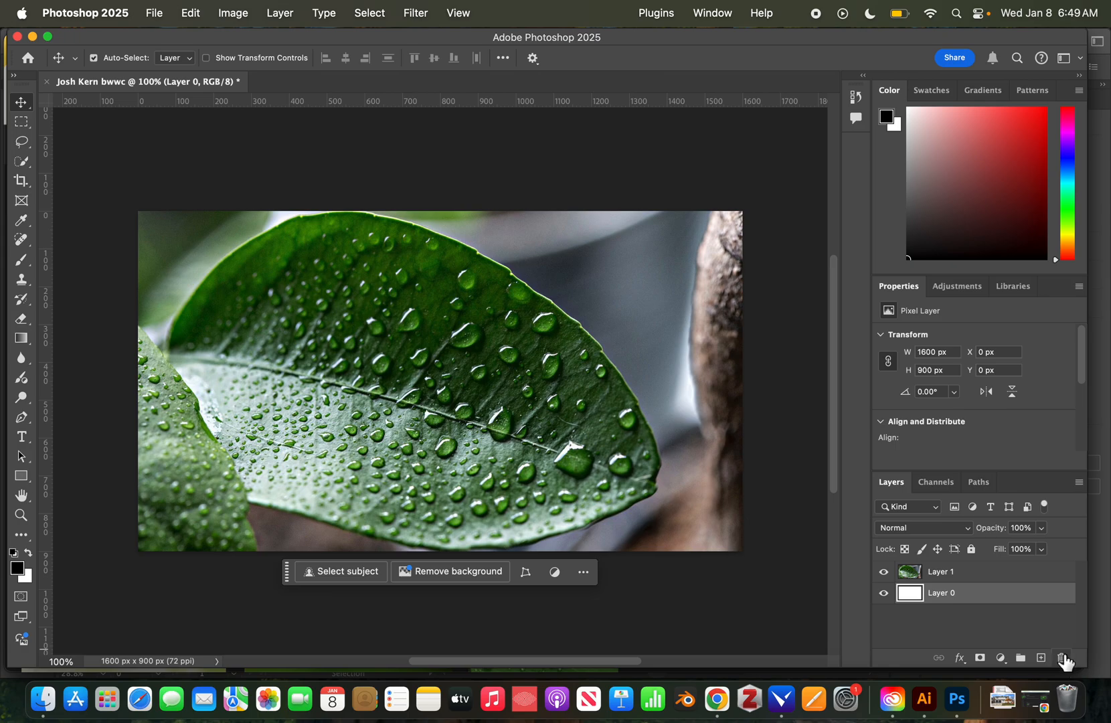
Delete Layer 0 and realign the leaf photo so it fills the canvas with no transparent margin.
click(1062, 658)
click(568, 260)
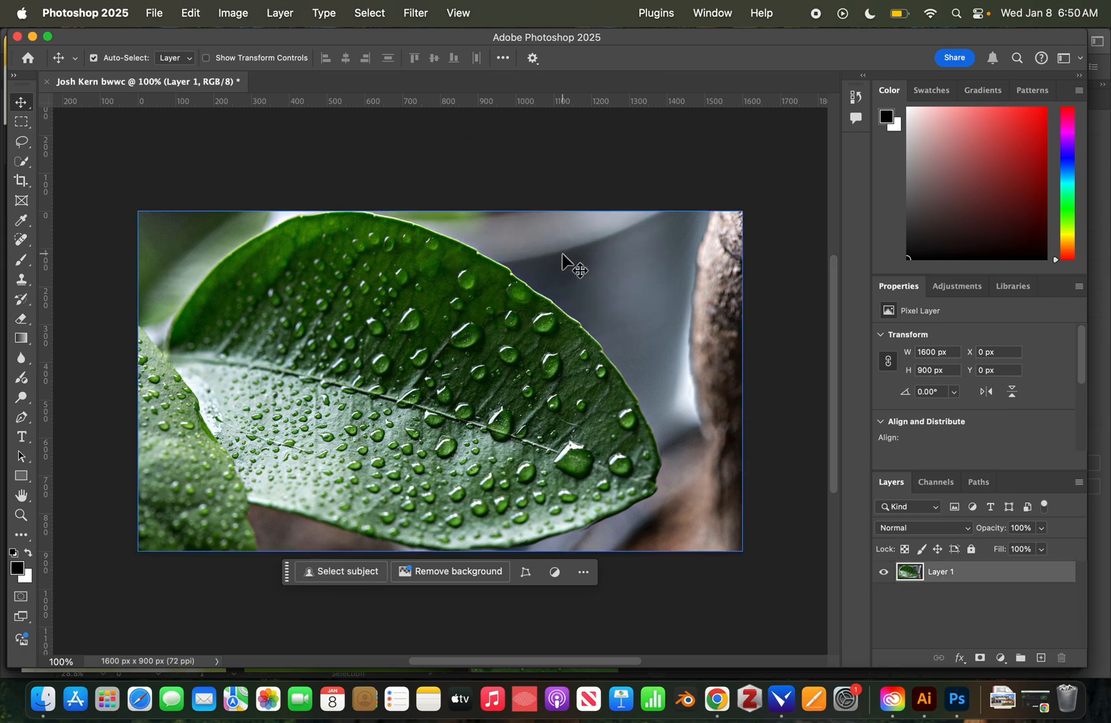
drag(508, 294, 630, 369)
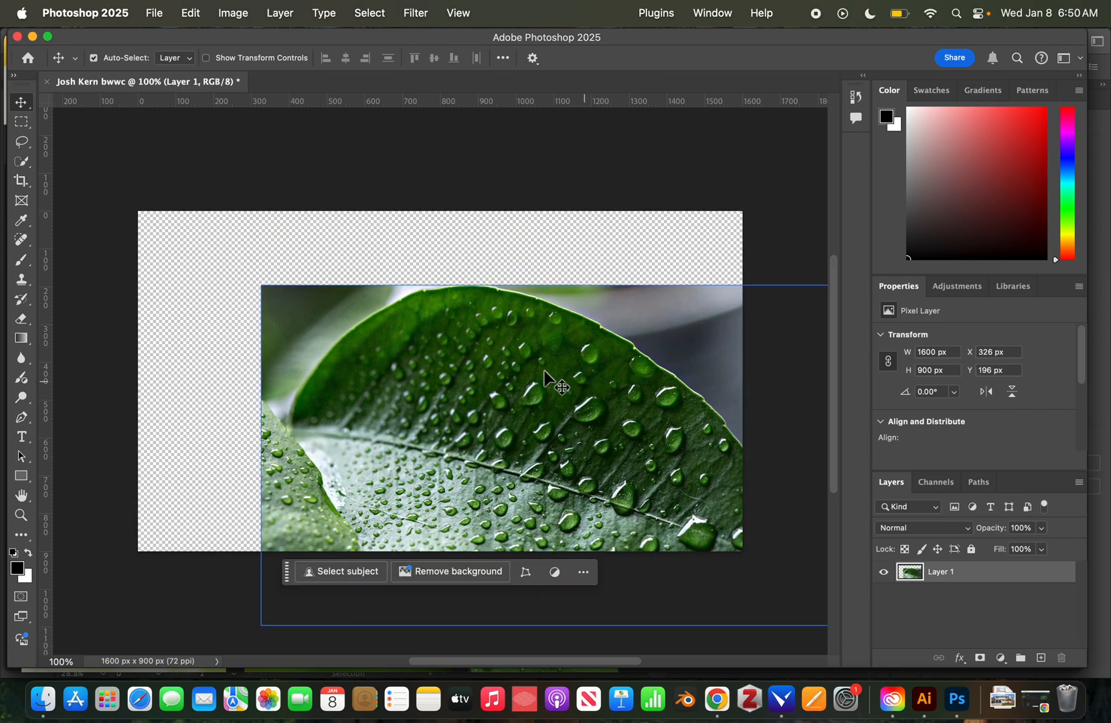
key(z)
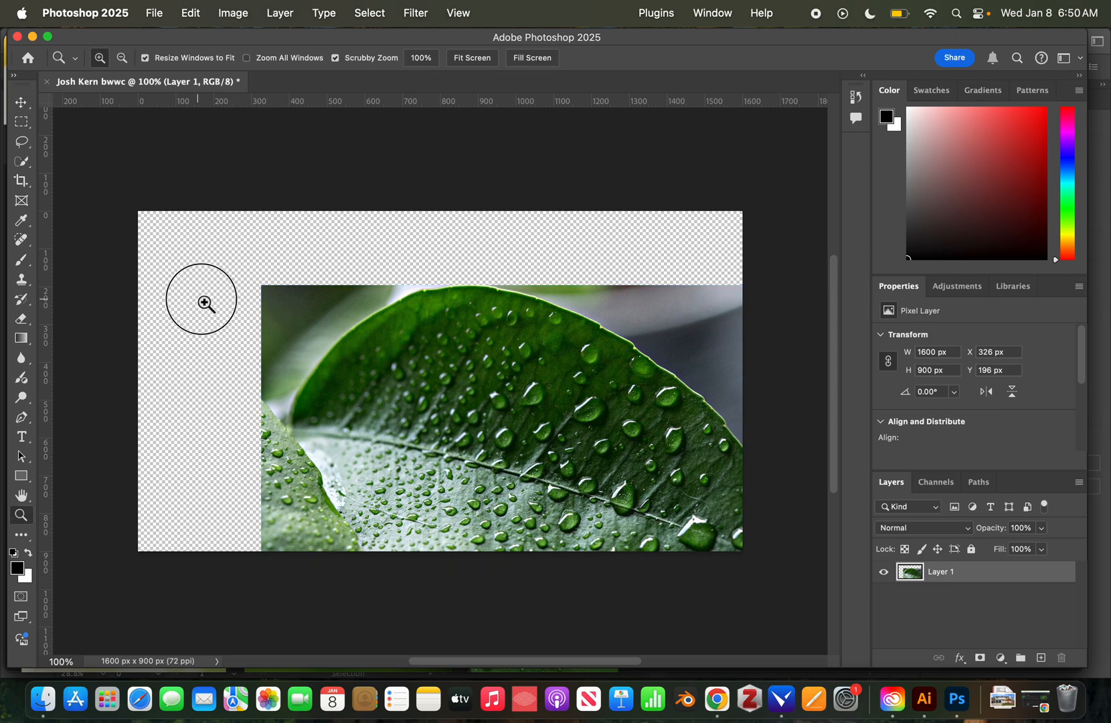
drag(206, 300, 258, 299)
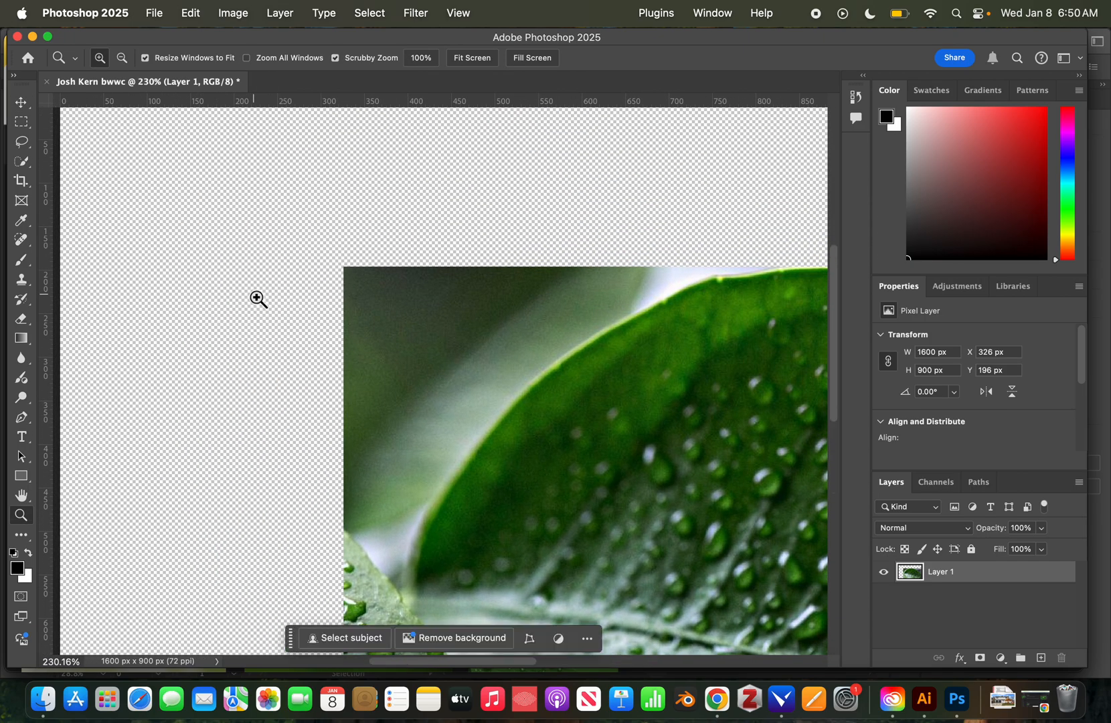
drag(426, 342, 363, 340)
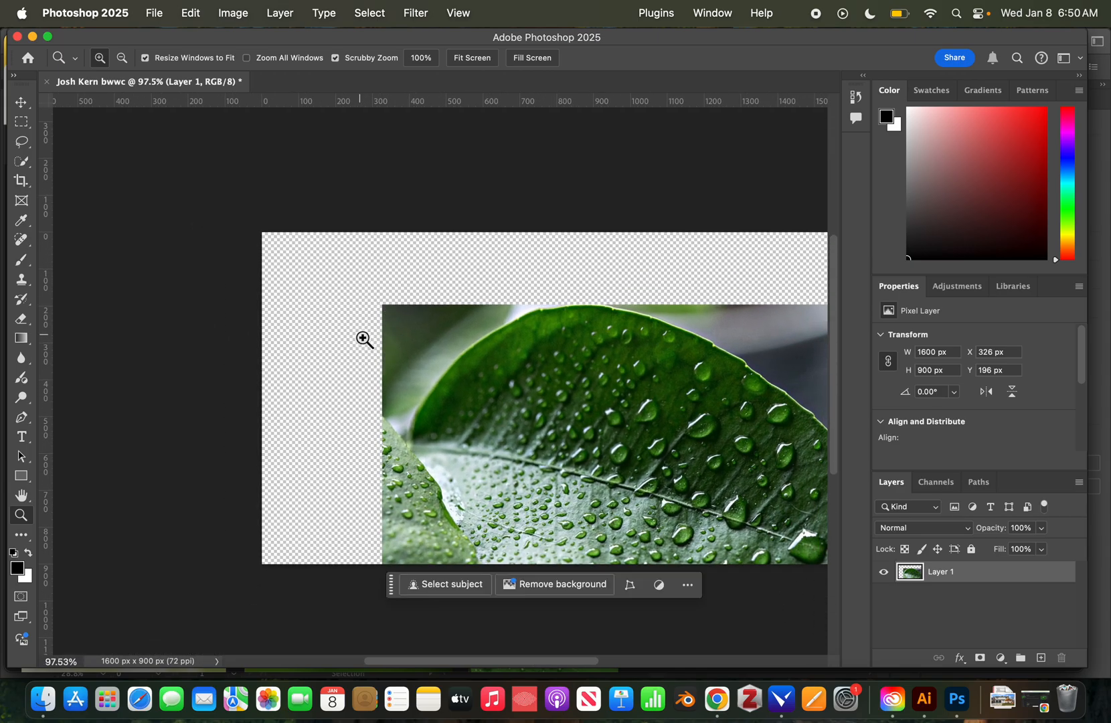
key(v)
drag(515, 355, 404, 281)
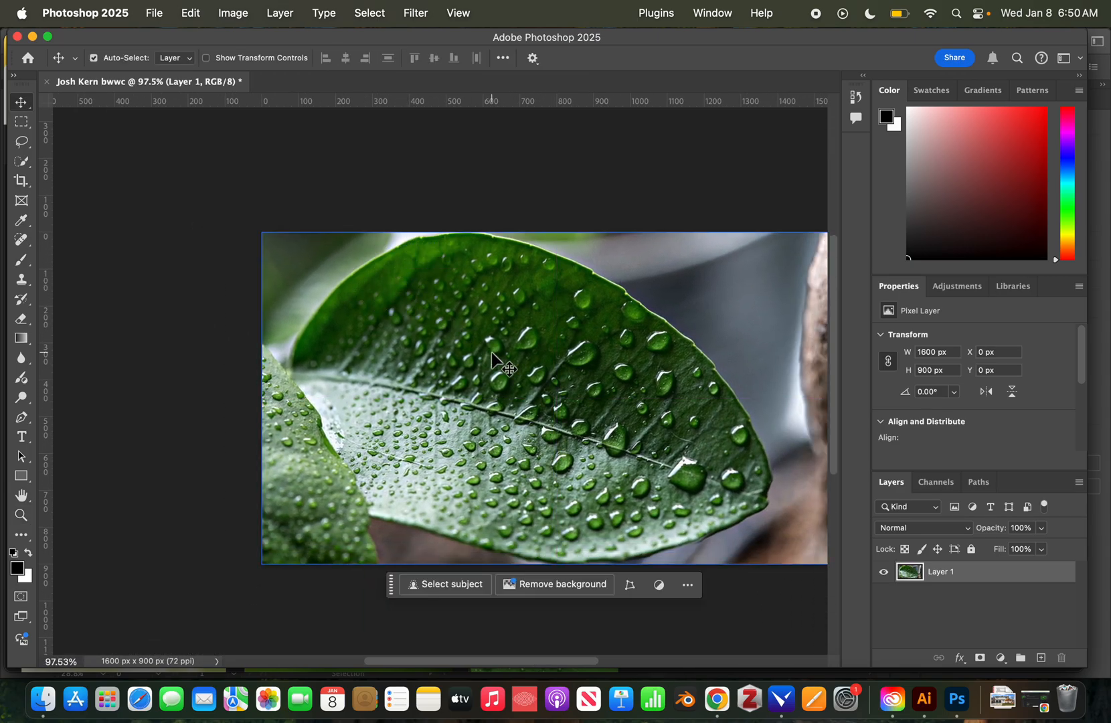
scroll(493, 355, right, 5)
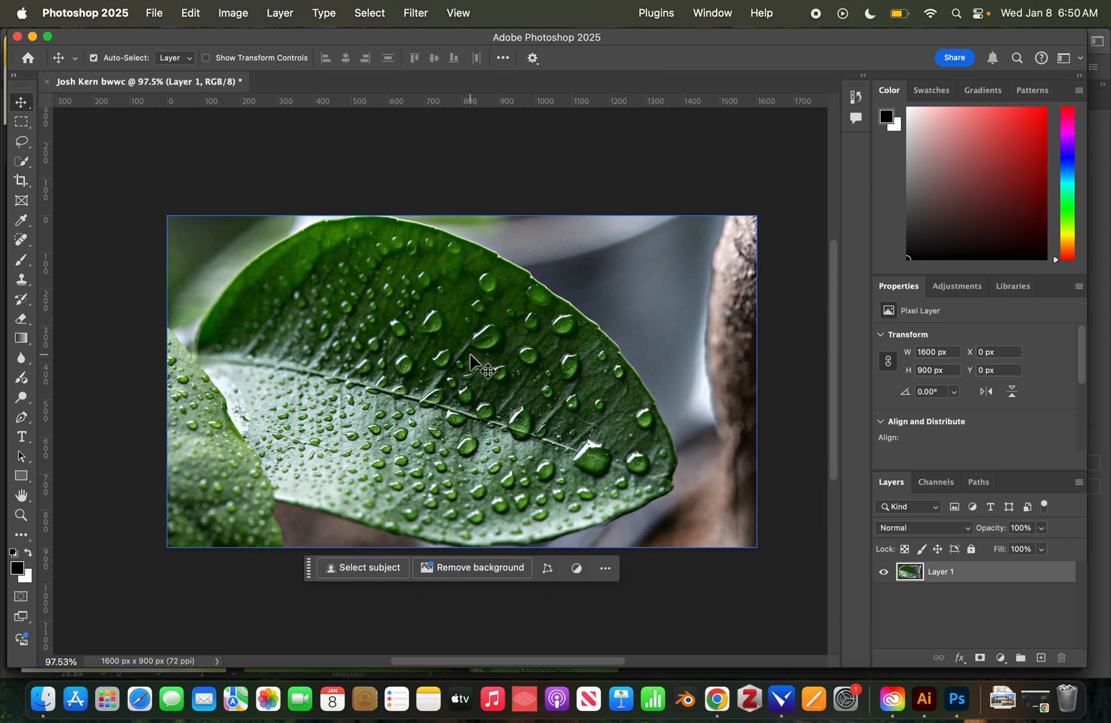
drag(432, 345, 498, 388)
key(super+z)
Pan across the leaf and zoom to about 160% on the water droplets.
click(506, 370)
drag(505, 370, 546, 354)
key(z)
mouse_move(441, 339)
mouse_down()
mouse_move(553, 342)
mouse_move(461, 342)
mouse_up()
drag(560, 364, 502, 363)
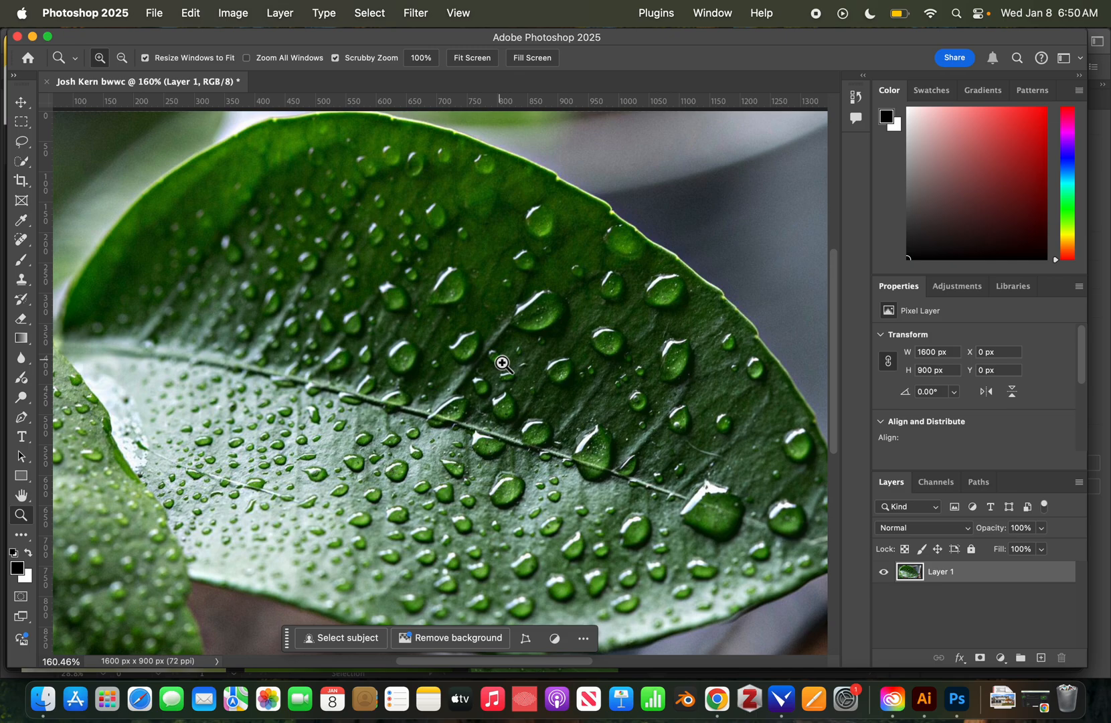
key(b)
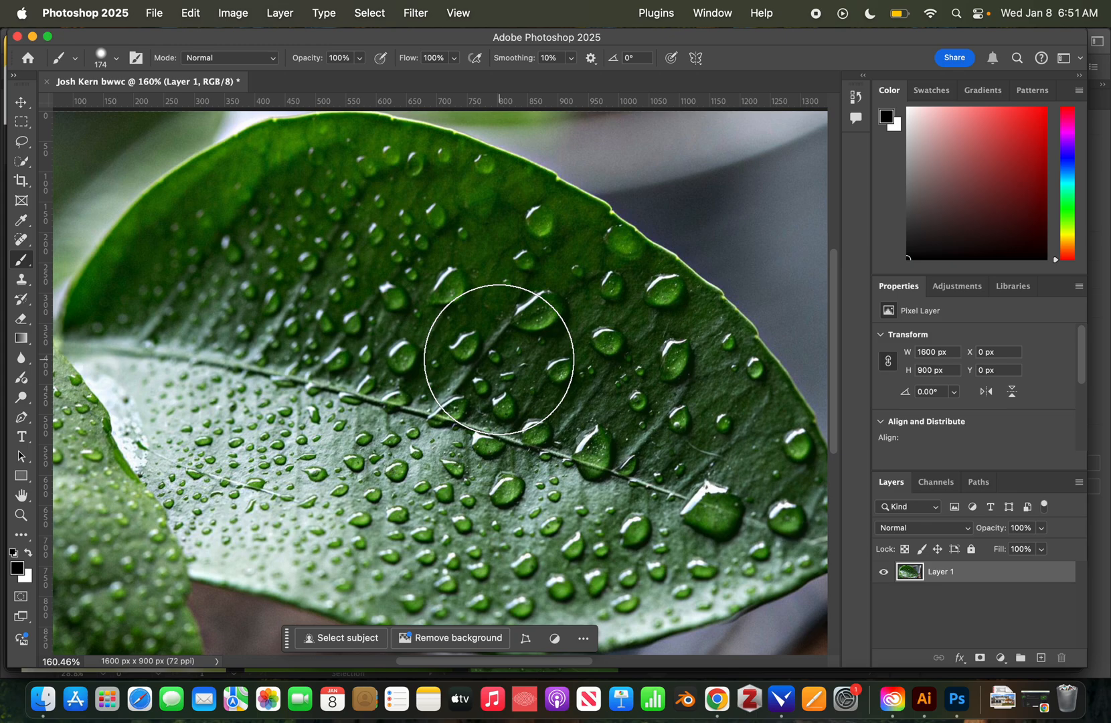
Set the brush diameter to 176 px and adjust its edge hardness on the canvas.
ctrl+alt+click(499, 361)
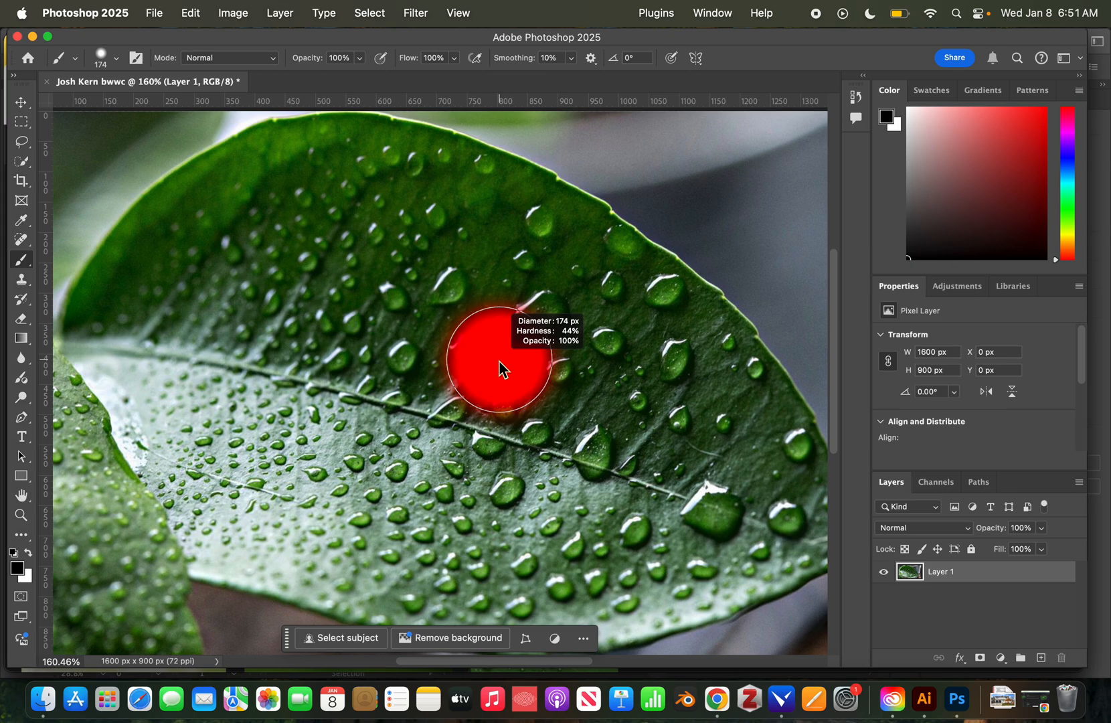
mouse_move(500, 361)
mouse_down()
mouse_move(493, 370)
mouse_move(664, 372)
mouse_move(506, 362)
mouse_move(513, 243)
mouse_up()
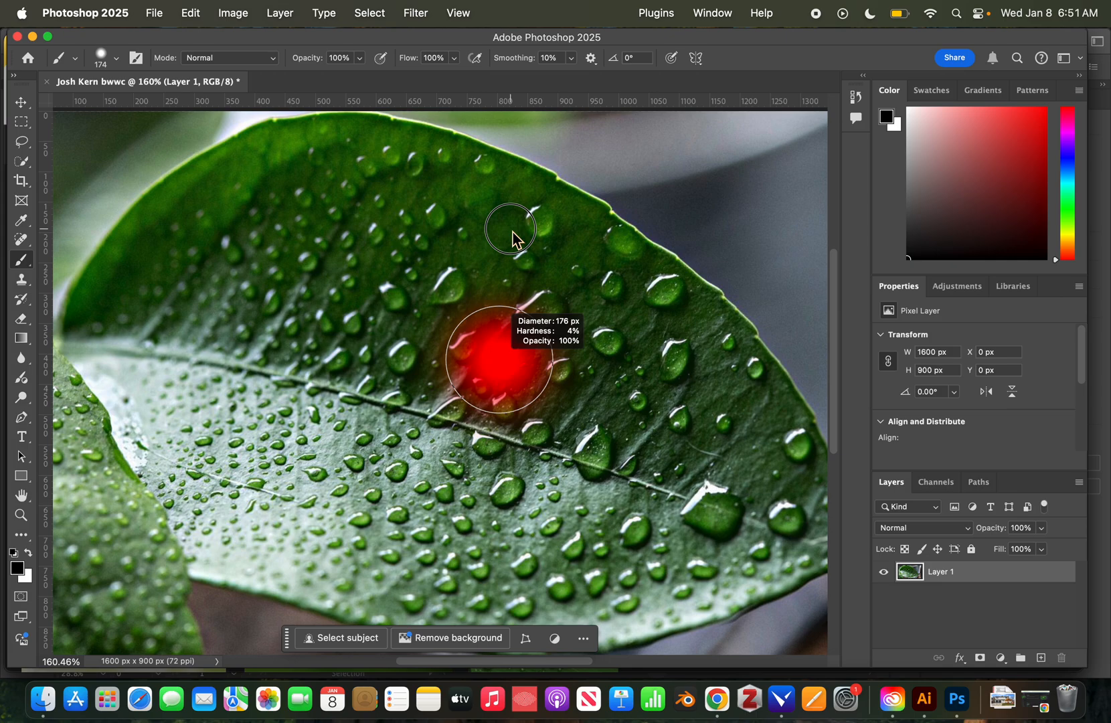
mouse_move(513, 239)
mouse_down()
mouse_move(496, 462)
mouse_move(505, 356)
mouse_up()
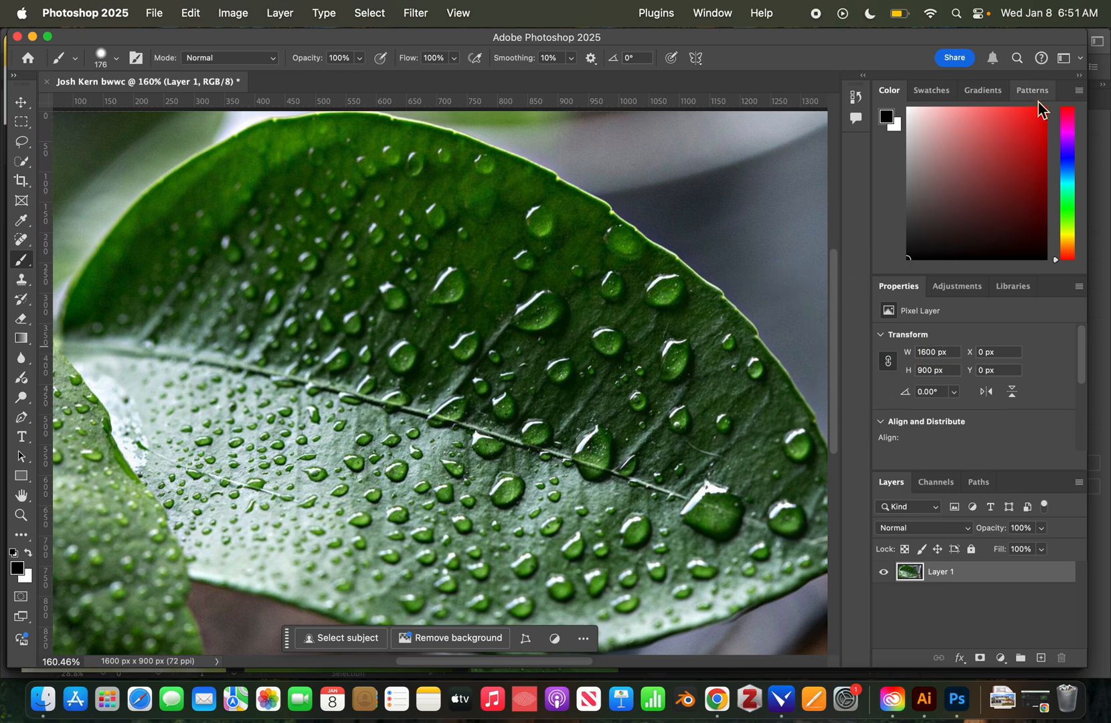
Add a Black & White adjustment layer from the Adjustments panel's single adjustments list.
click(960, 288)
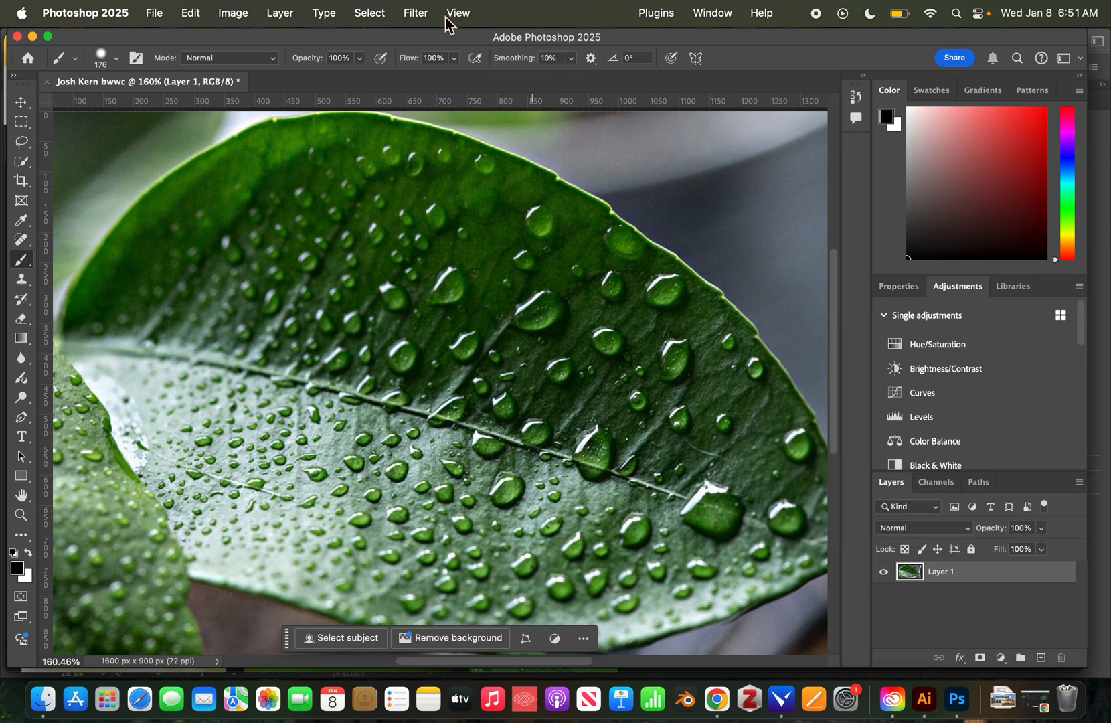
click(721, 20)
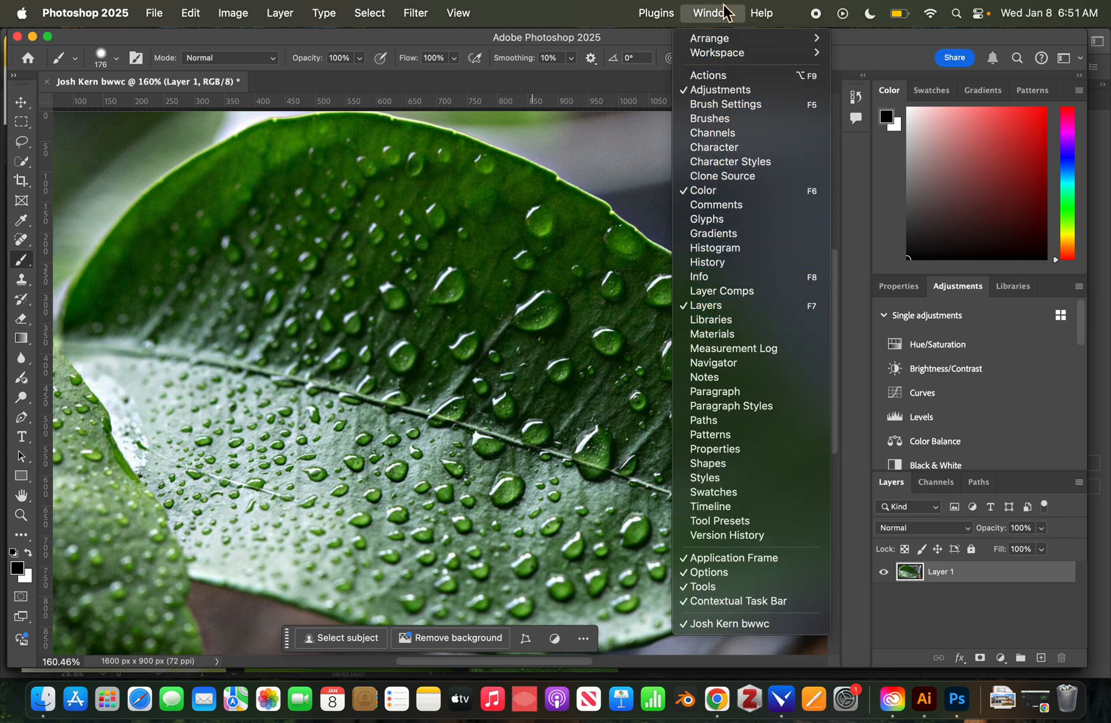
click(726, 11)
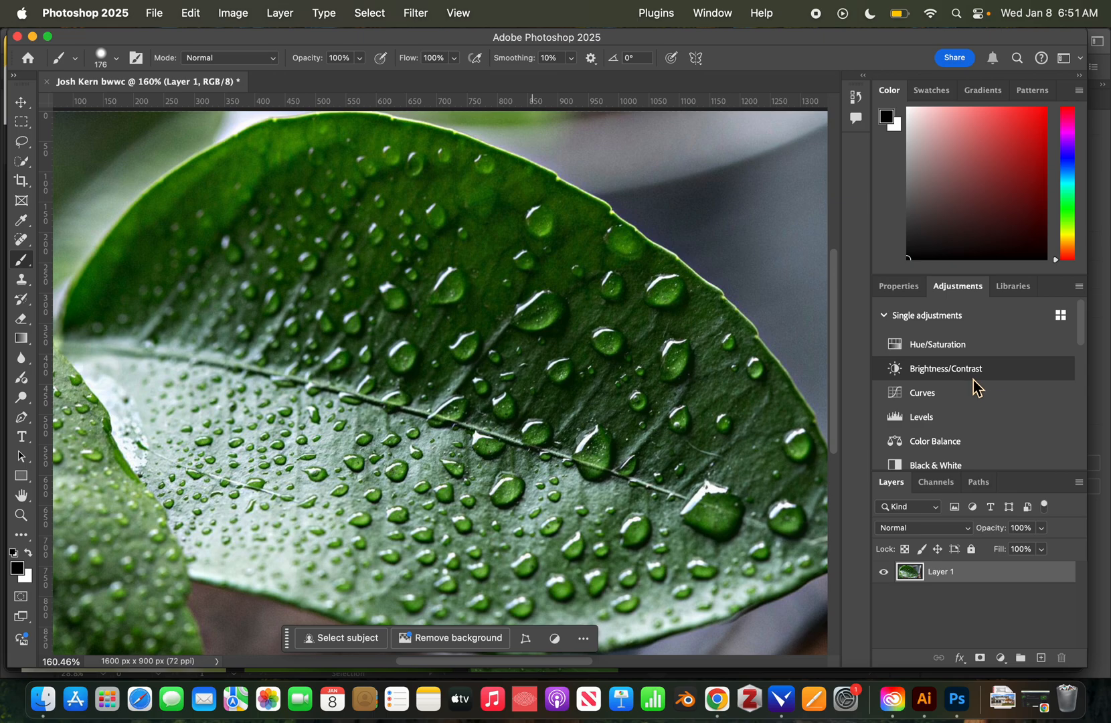
scroll(975, 386, down, 2)
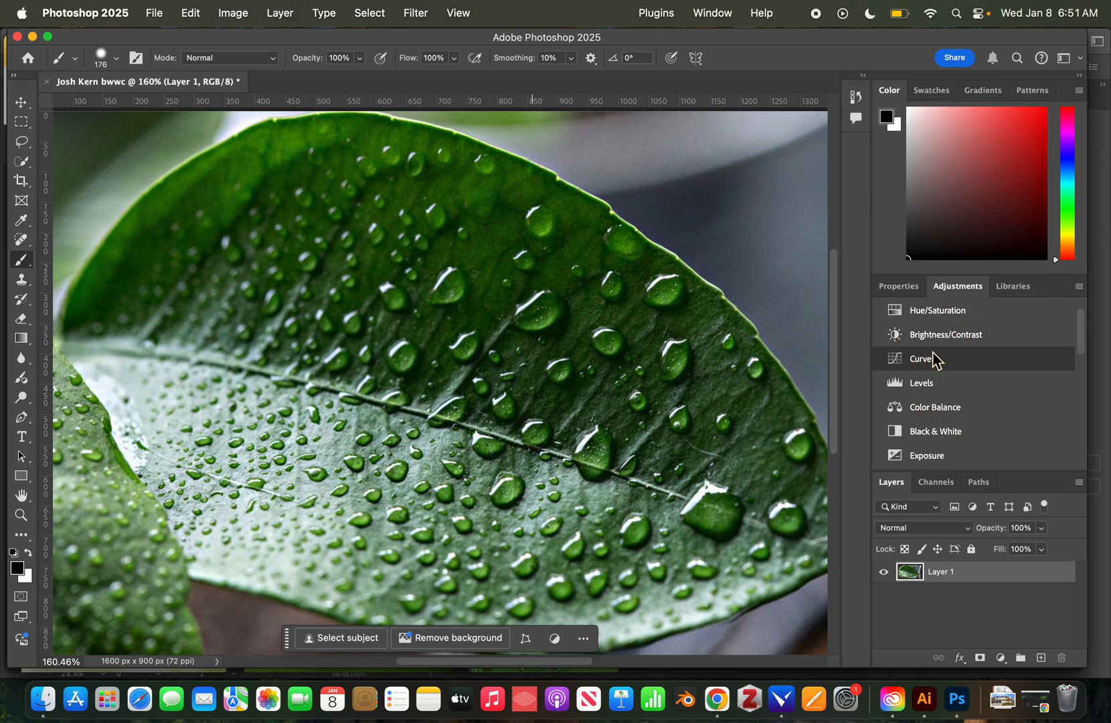
click(901, 432)
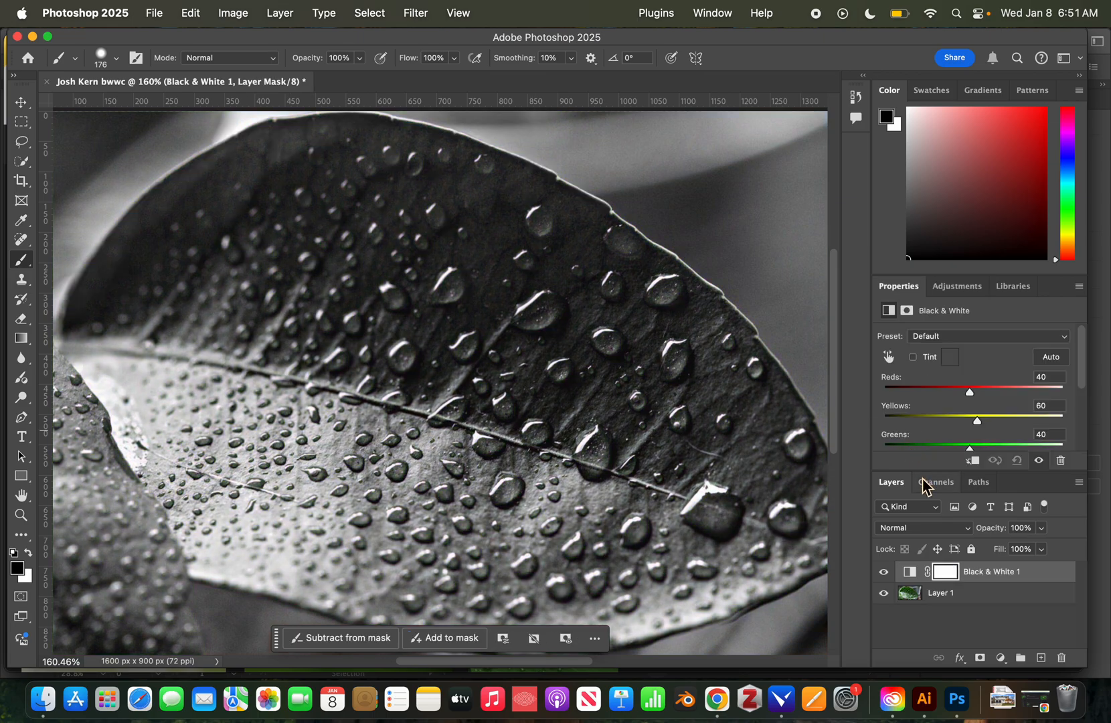
Enlarge the Layers panel and toggle Black & White 1 off and on to compare.
drag(925, 472, 943, 372)
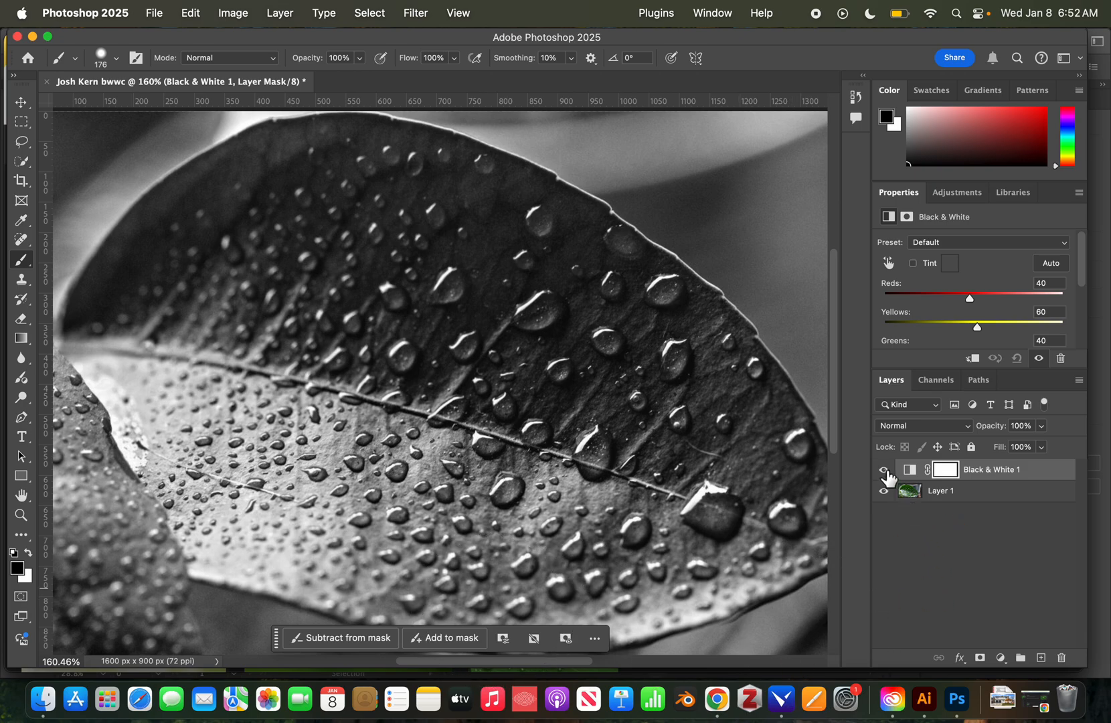
click(885, 470)
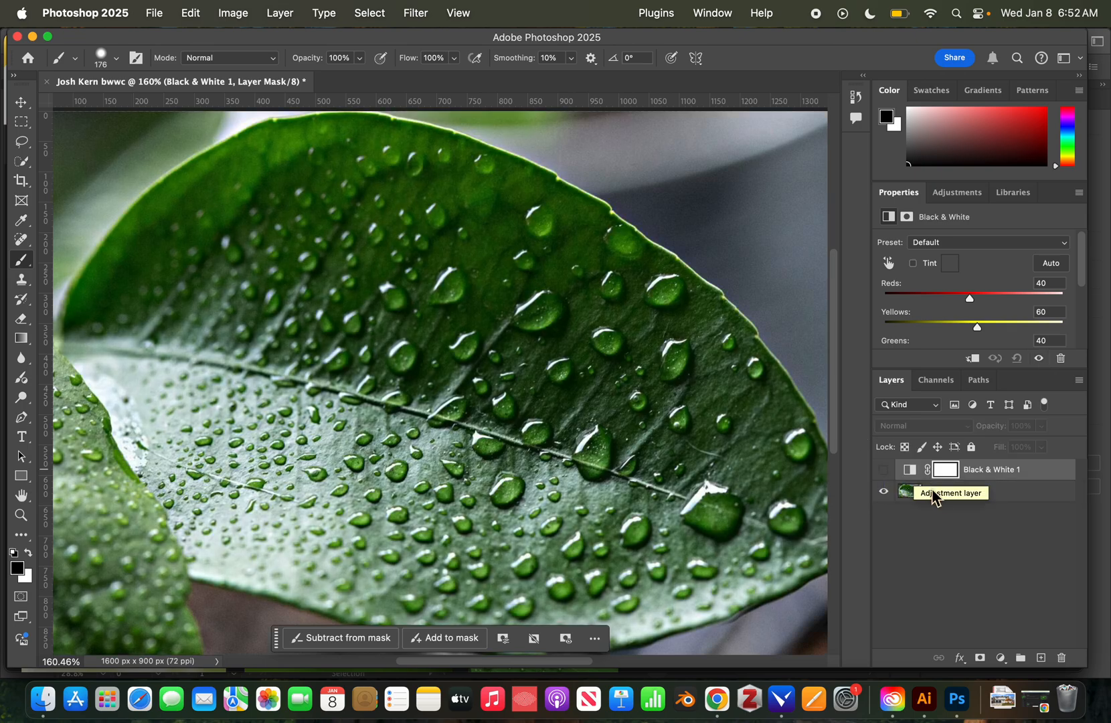
click(885, 470)
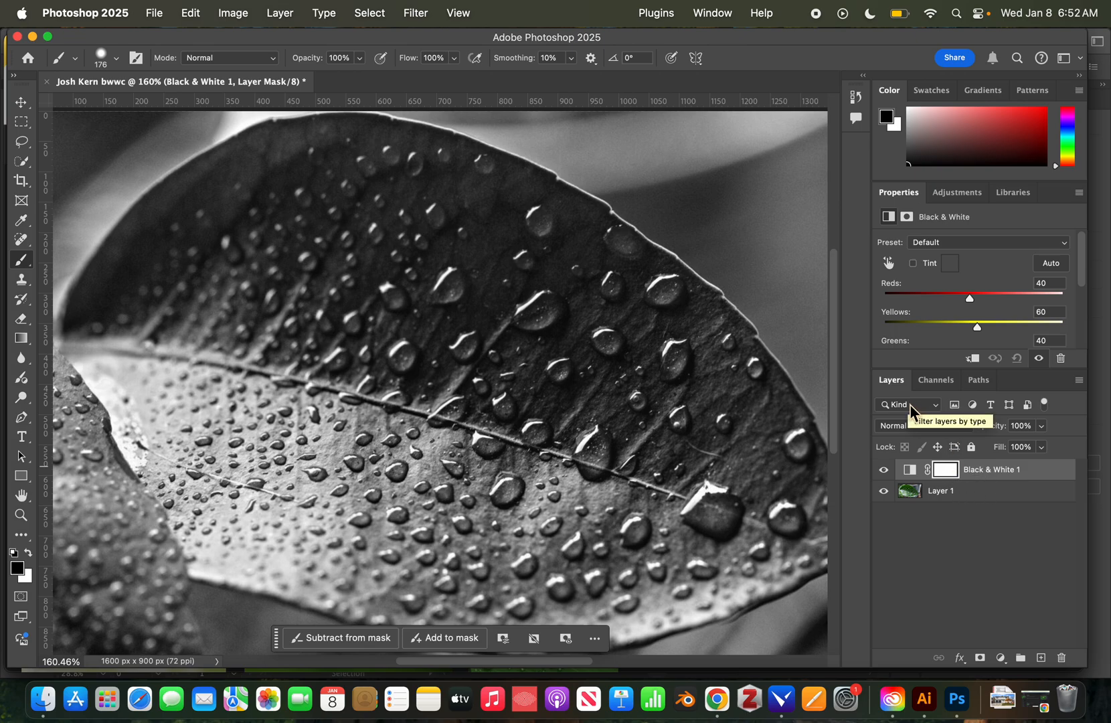
Hide Black & White 1, switch to large layer thumbnails, undo the test stroke, and duplicate Layer 1.
click(884, 470)
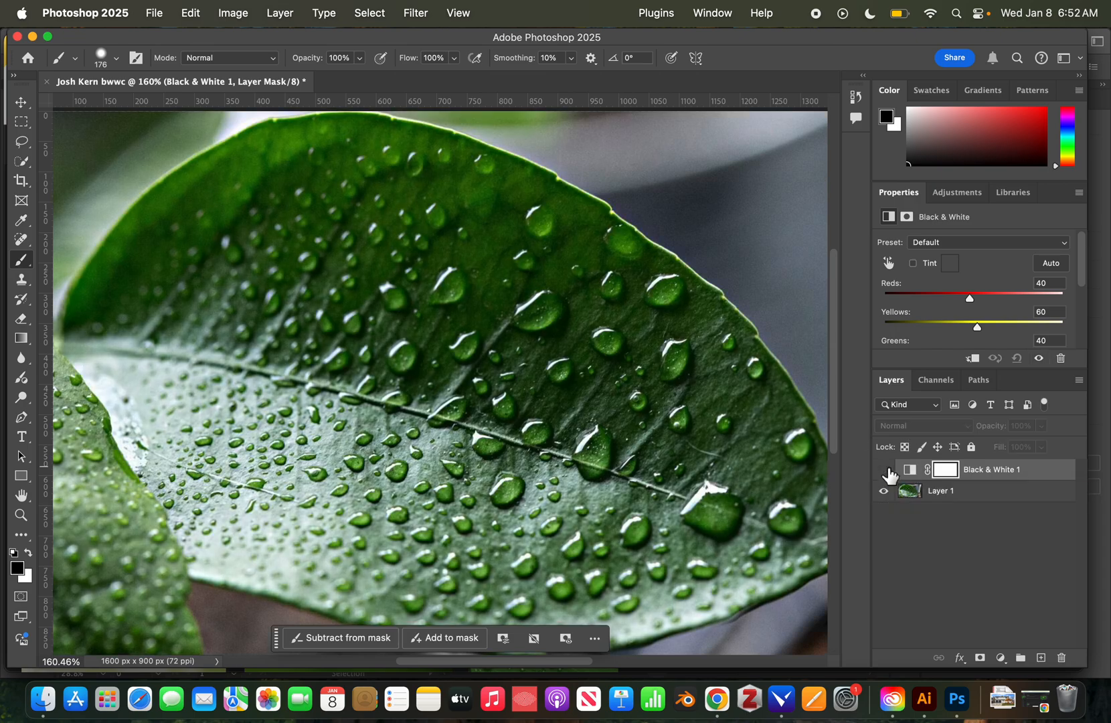
click(947, 491)
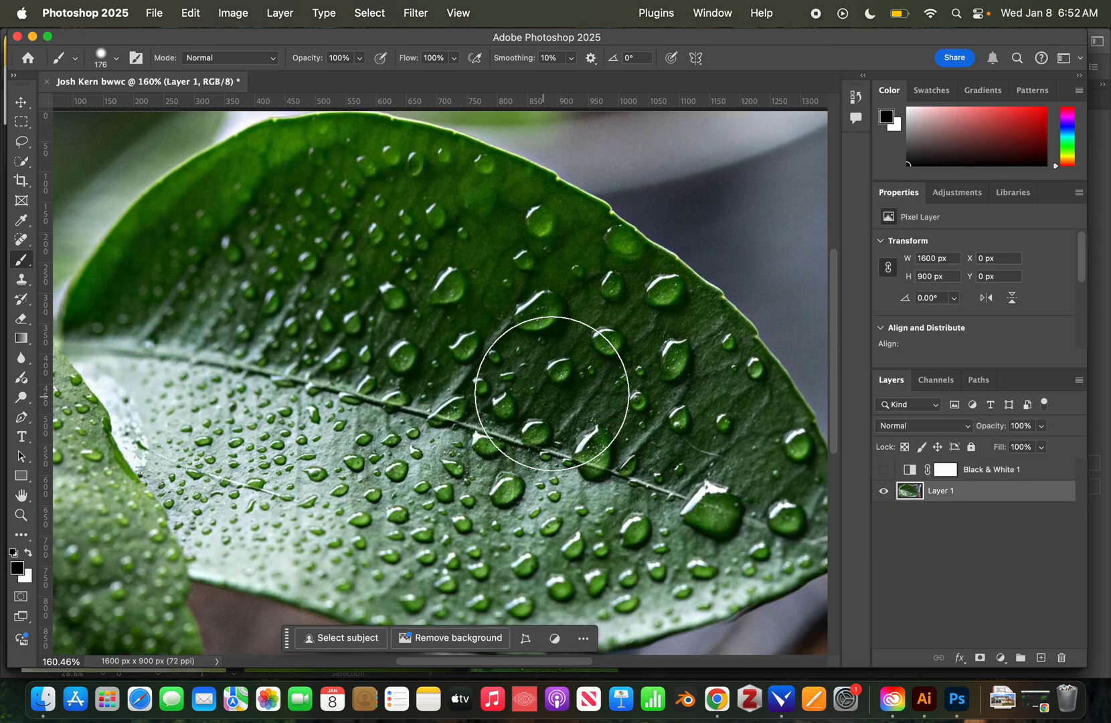
drag(549, 387, 291, 389)
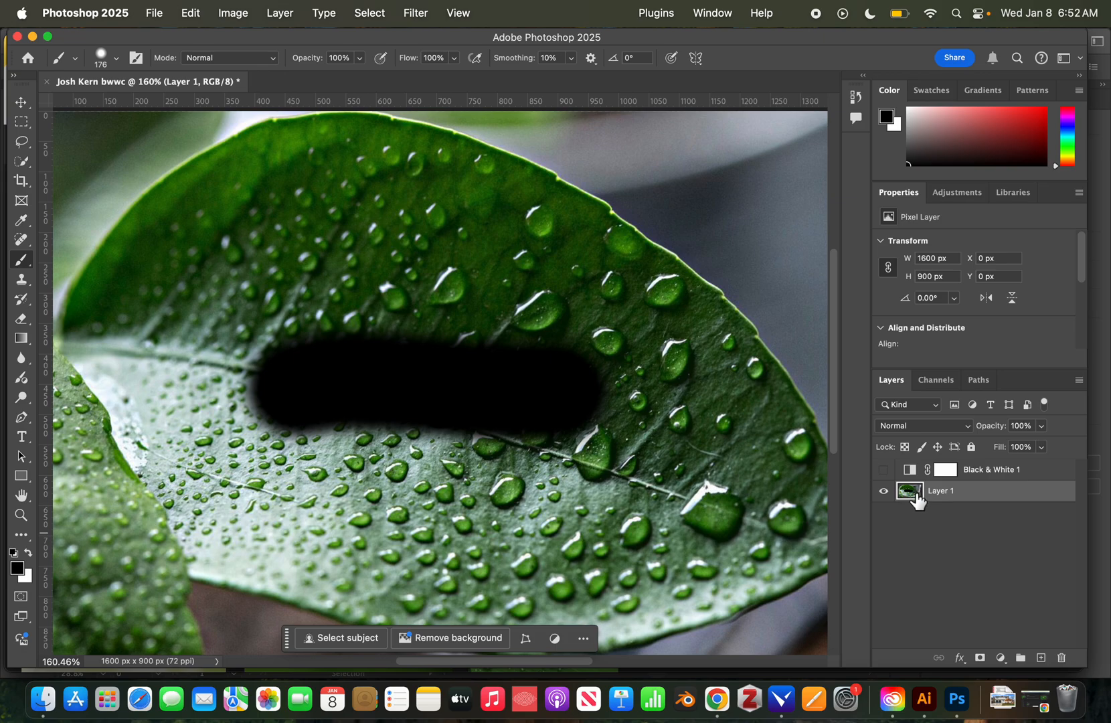
right_click(907, 498)
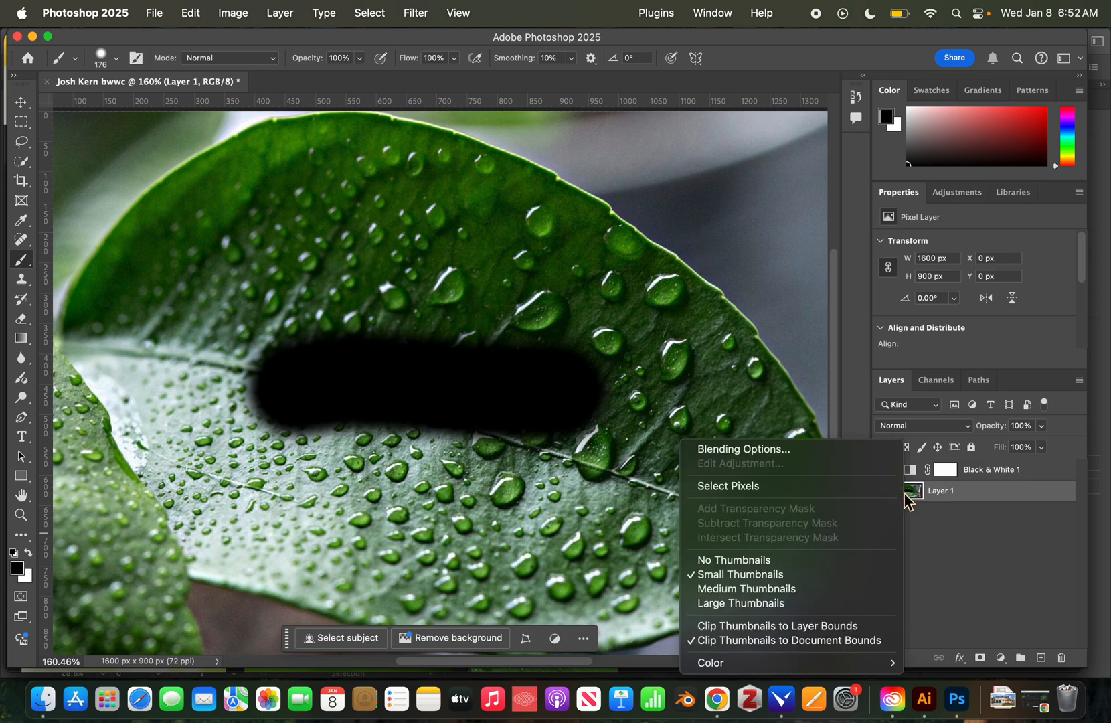
click(766, 604)
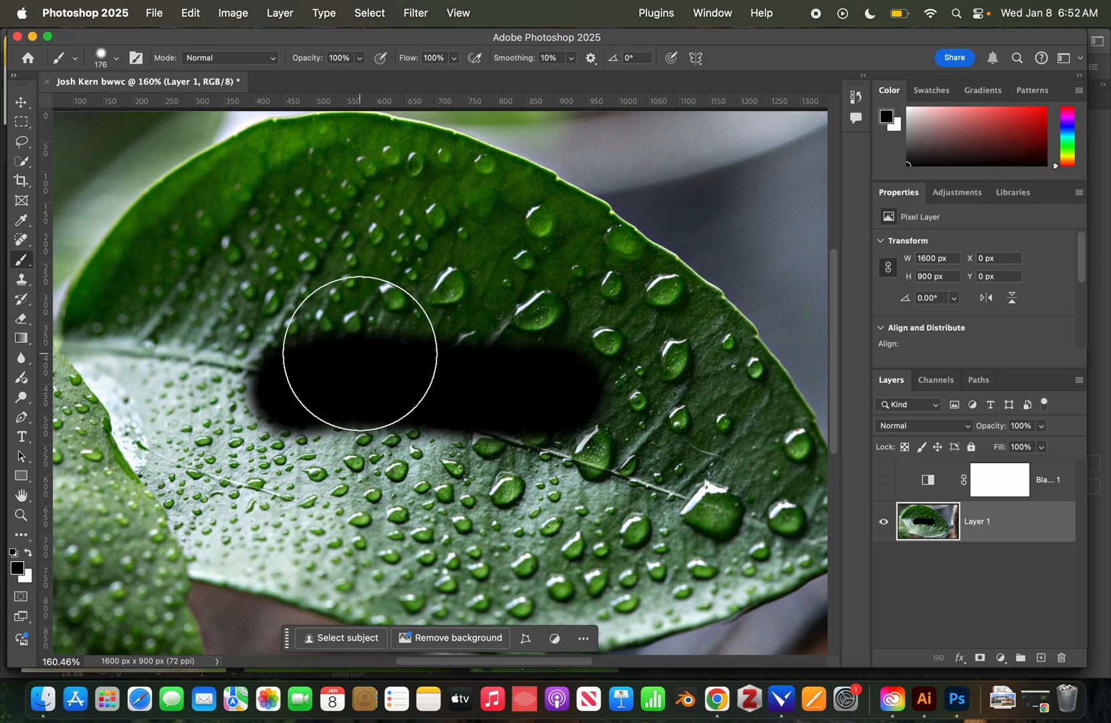
key(super+z)
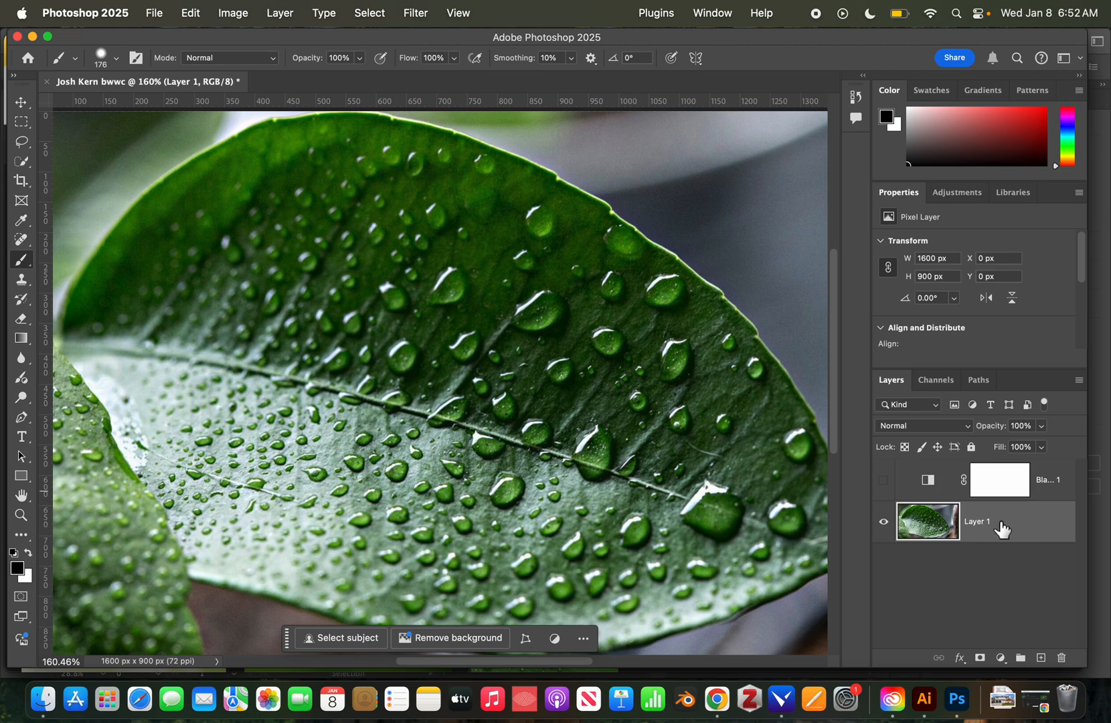
key(super+j)
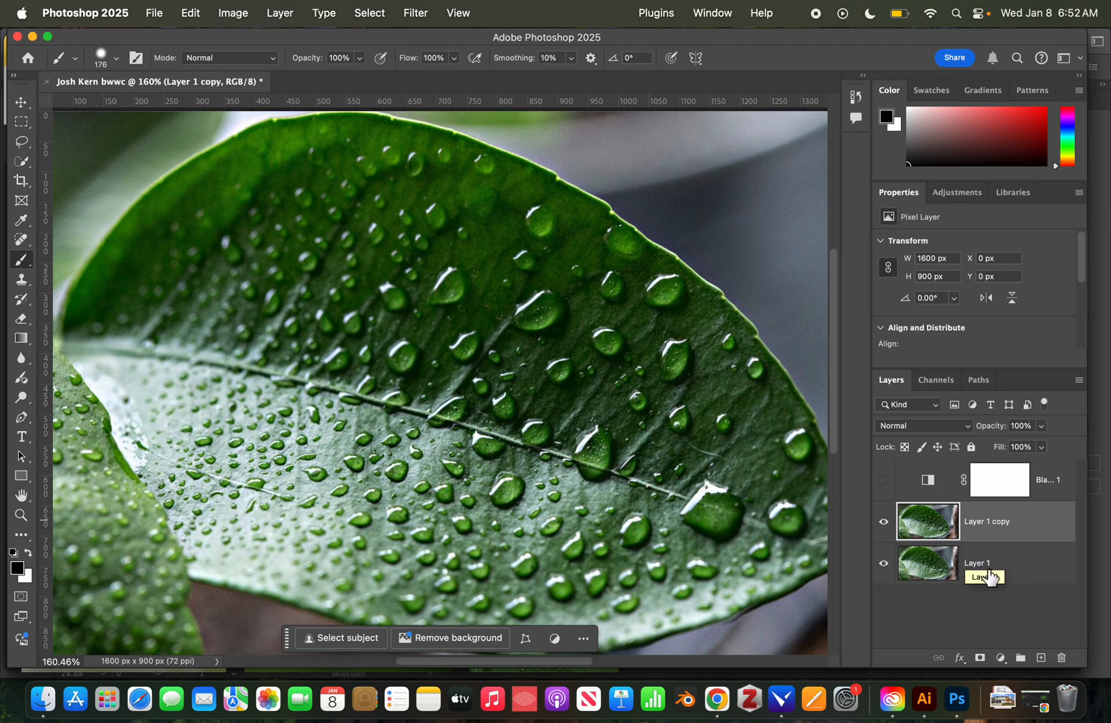
Discard the painted-on Layer 1 copy and duplicate Layer 1 again as a clean copy.
drag(666, 338, 284, 381)
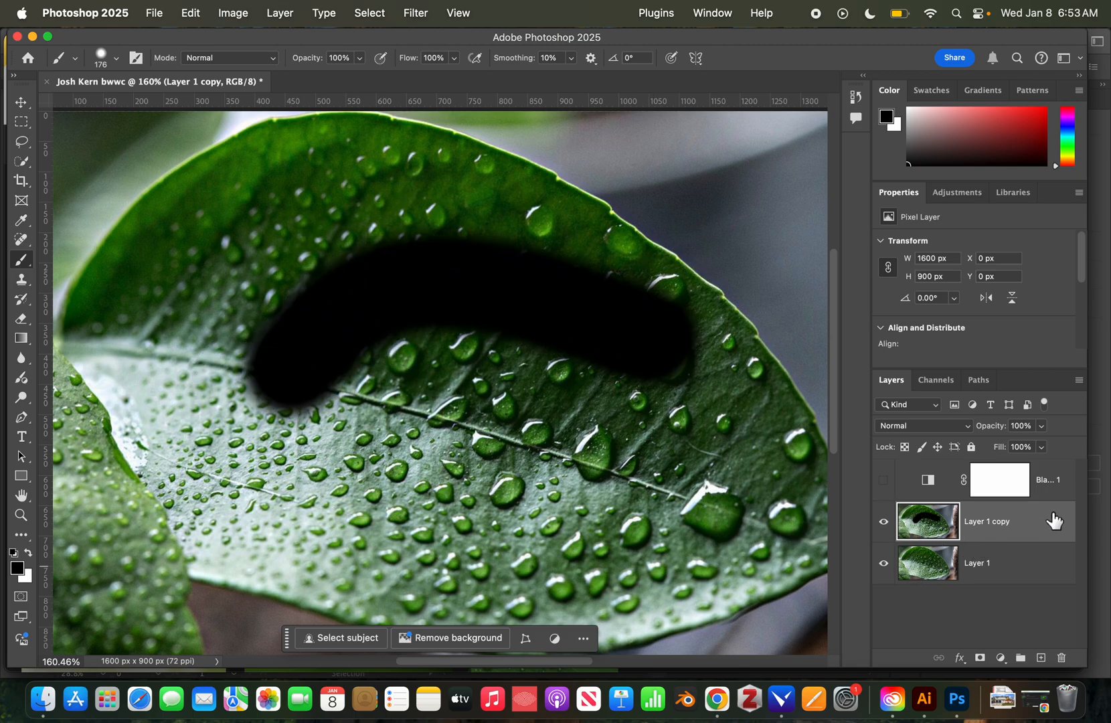
drag(1054, 521, 1063, 662)
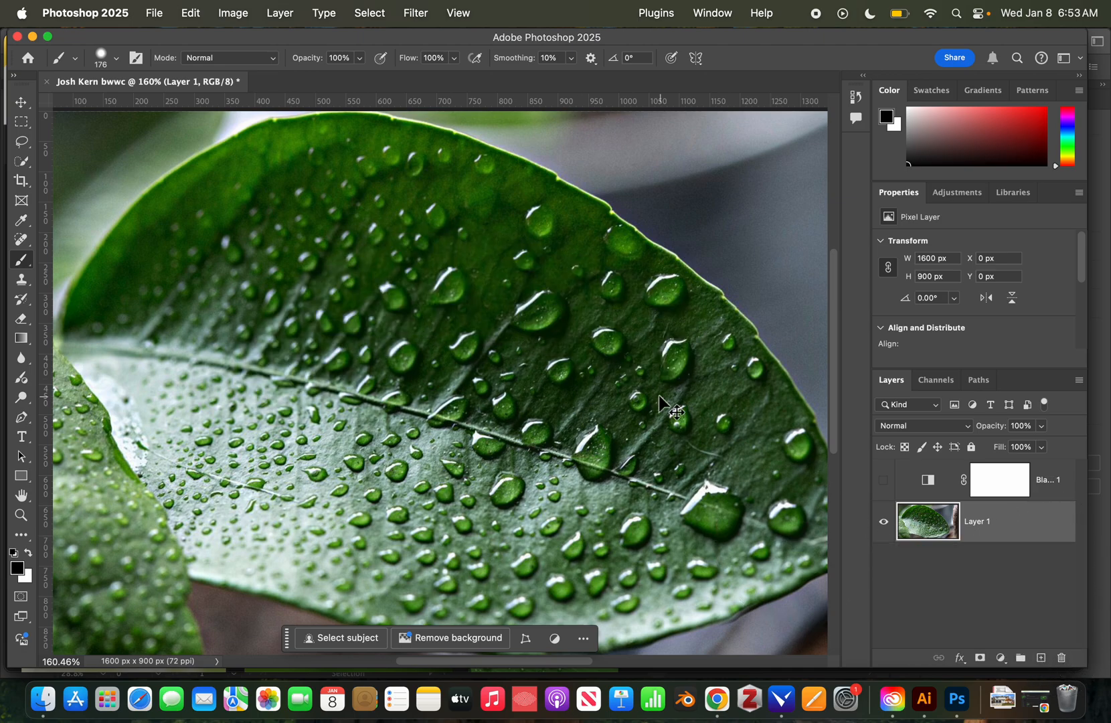
key(super+j)
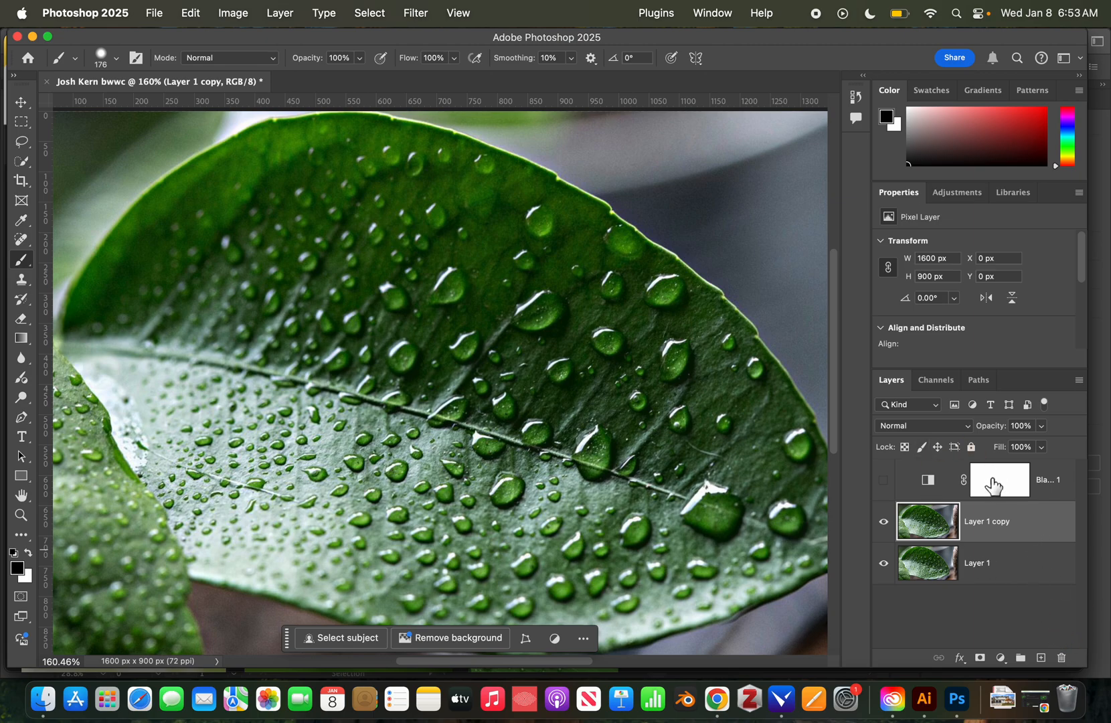
click(1043, 658)
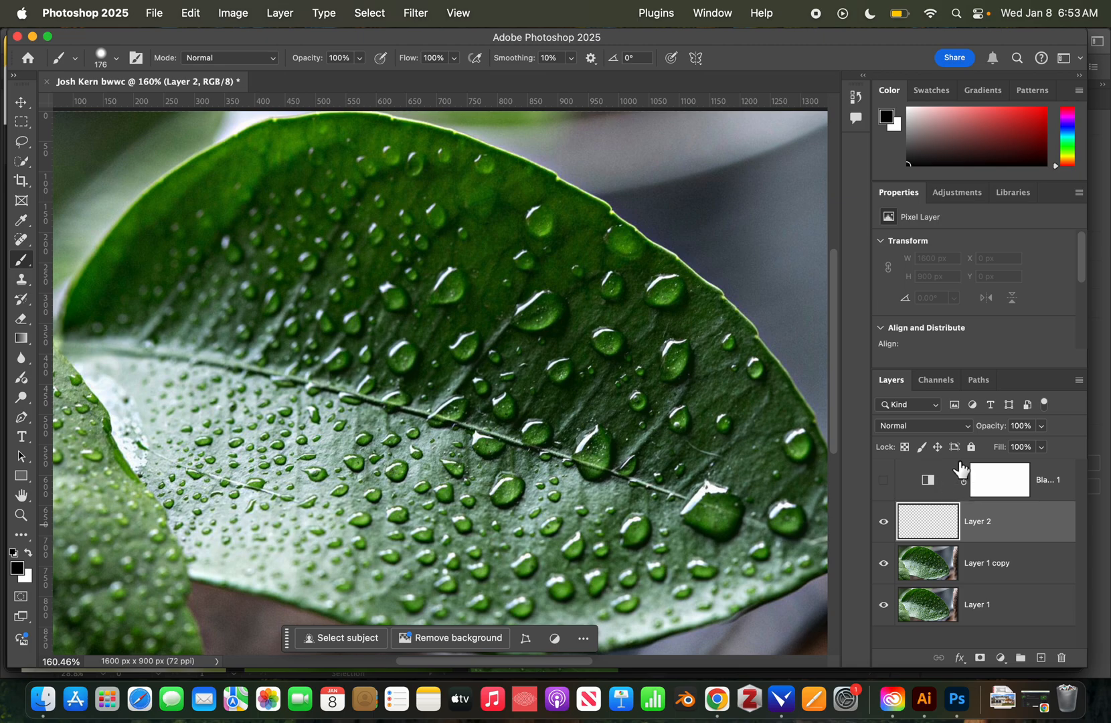
mouse_move(606, 378)
mouse_down()
mouse_move(473, 287)
mouse_move(347, 445)
mouse_move(333, 518)
mouse_move(536, 489)
mouse_move(608, 493)
mouse_up()
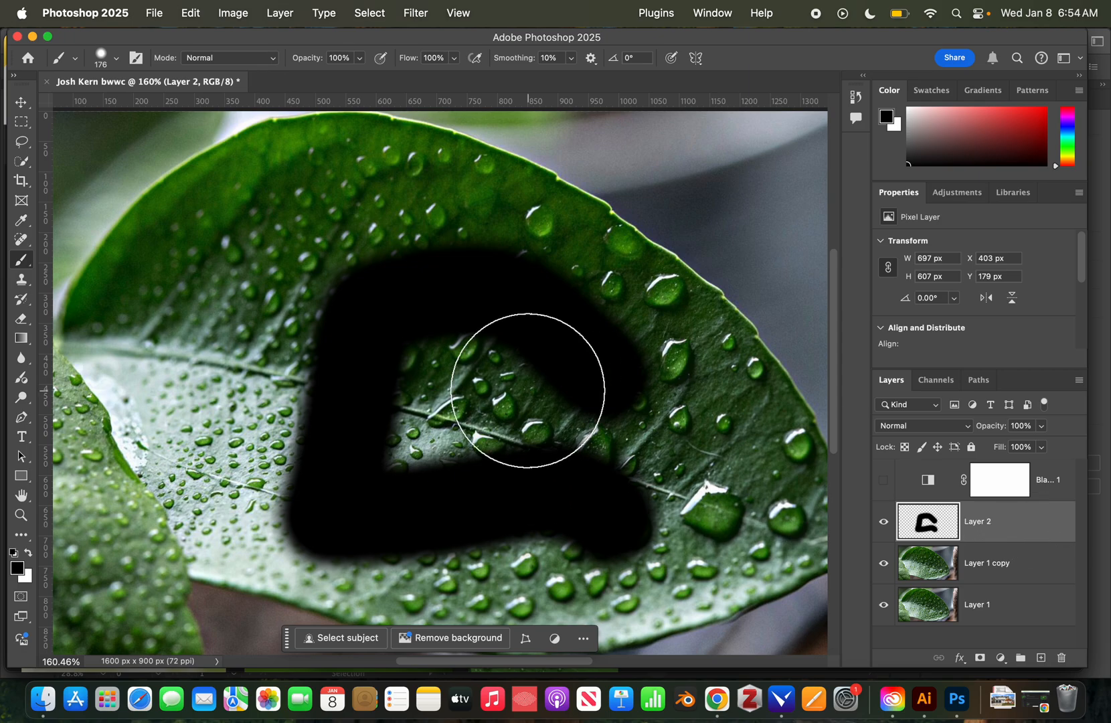
key(x)
mouse_move(293, 336)
mouse_down()
mouse_move(128, 409)
mouse_move(253, 468)
mouse_move(298, 526)
mouse_up()
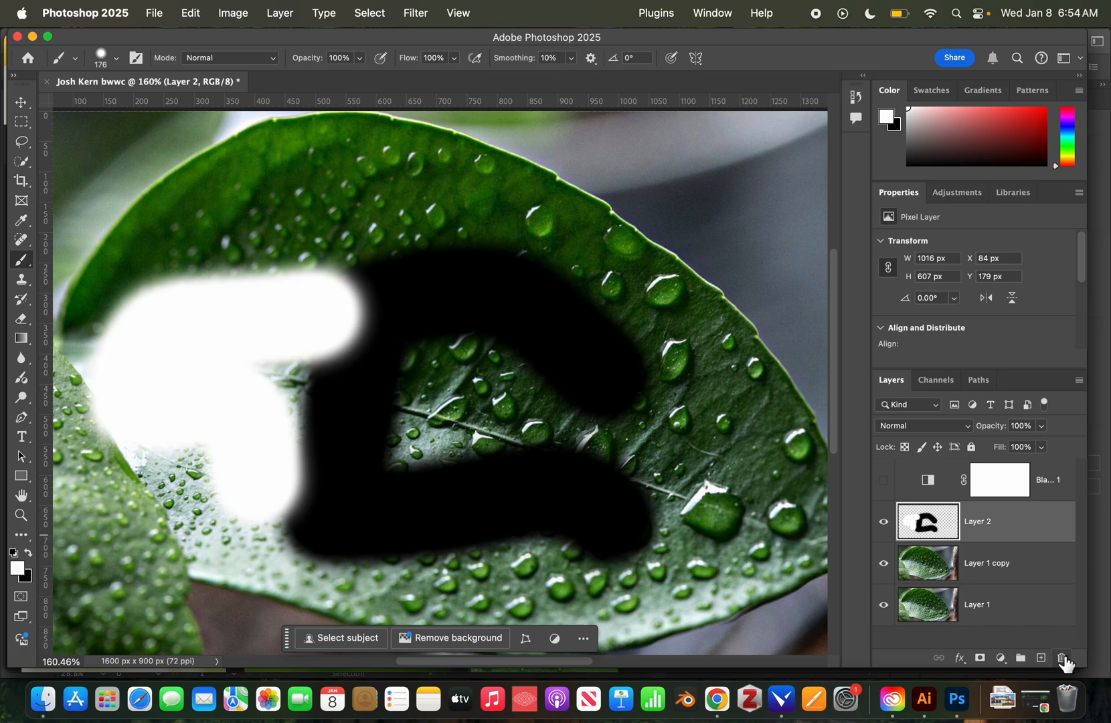
click(1063, 659)
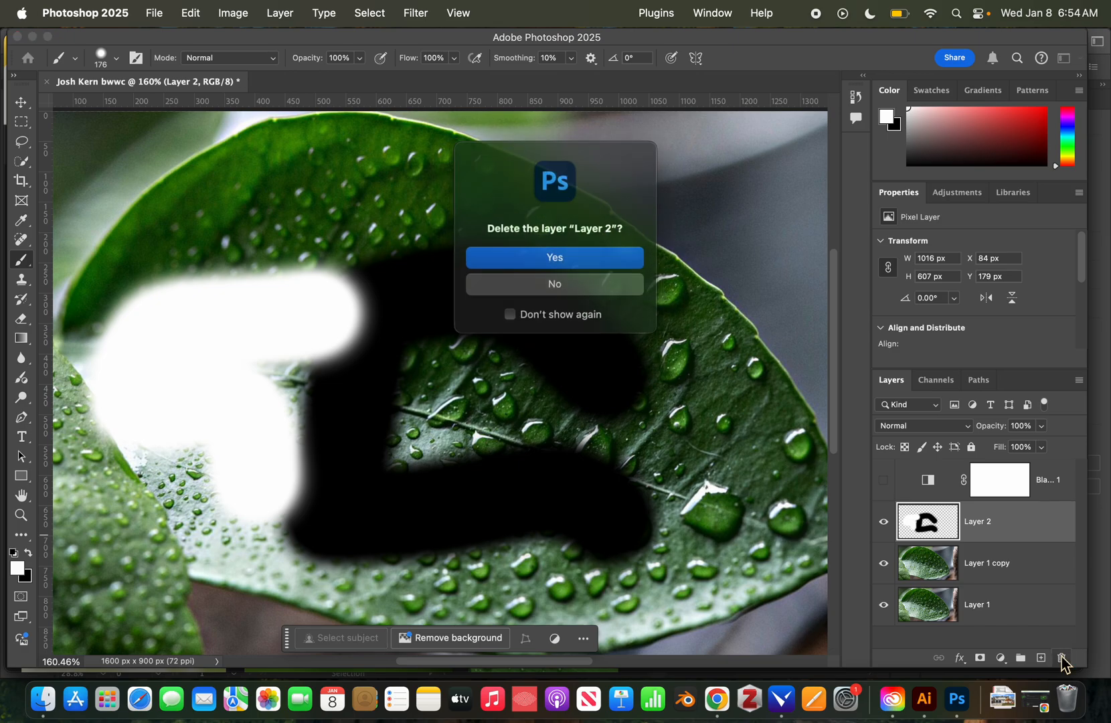
click(561, 260)
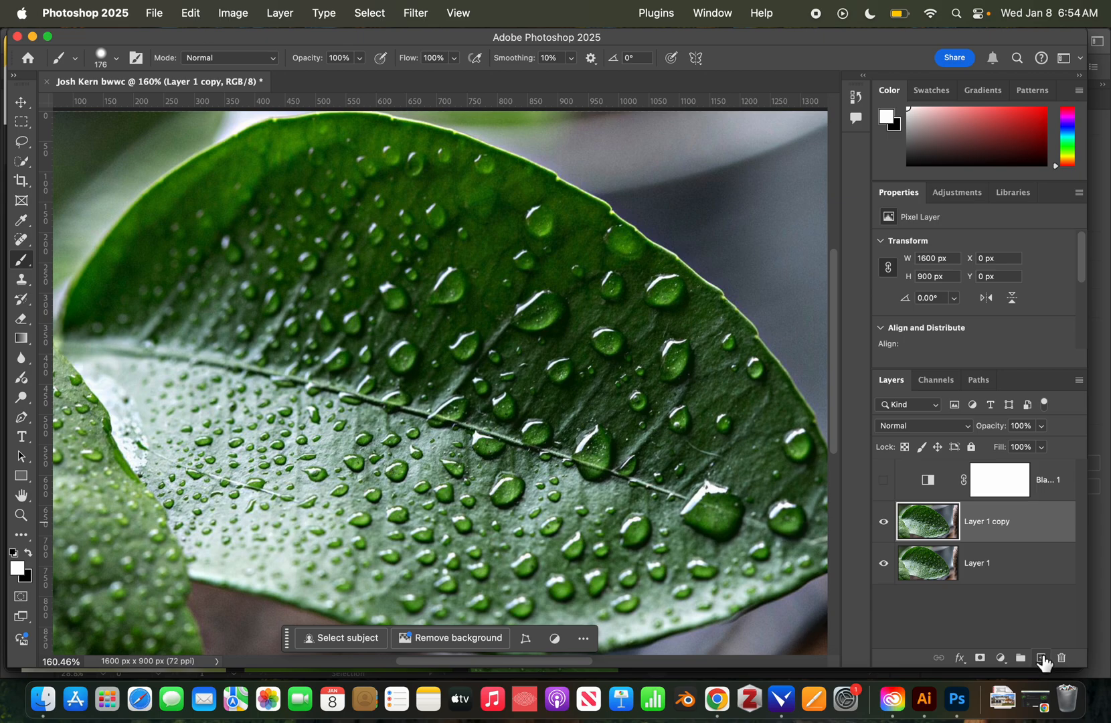
click(1041, 658)
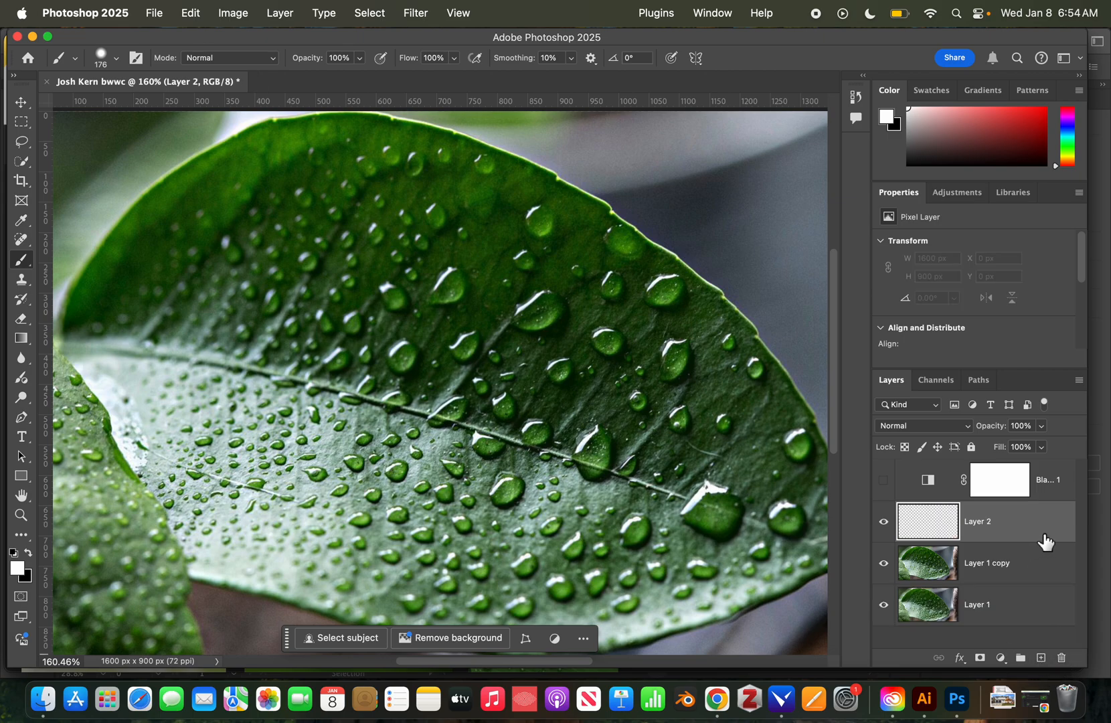
drag(1045, 540, 1063, 659)
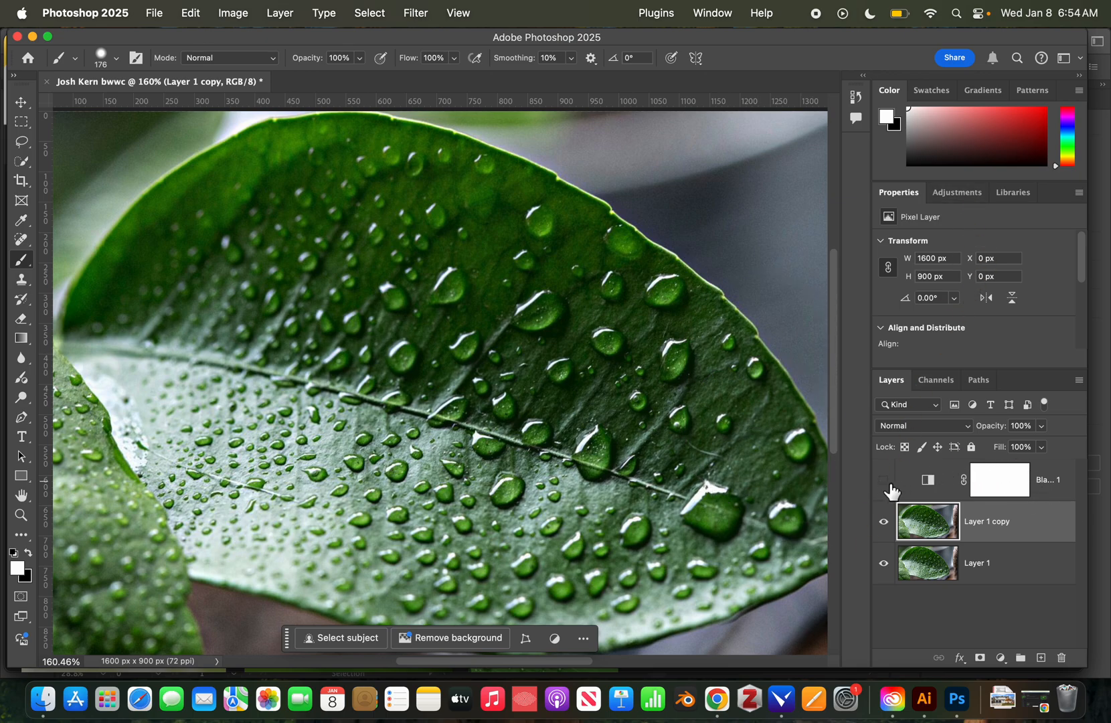
click(885, 482)
Reorder the layers so the visible Black & White 1 sits above Layer 1 copy and Layer 1.
click(885, 482)
click(885, 482)
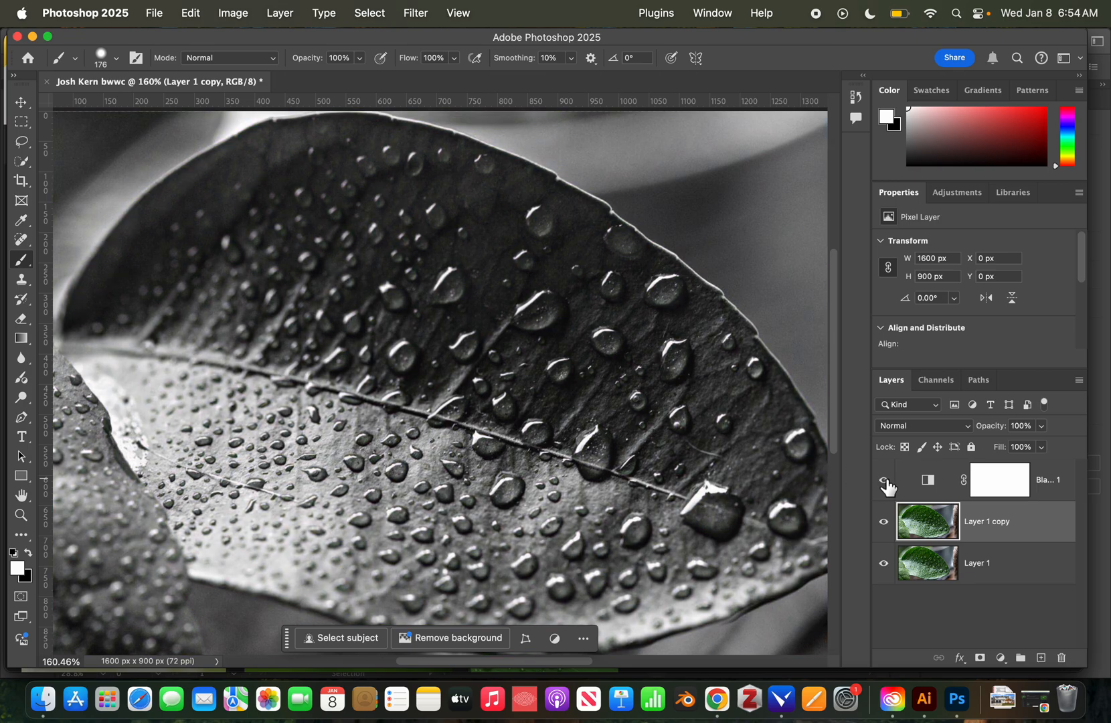
drag(1020, 492, 1020, 534)
key(super+z)
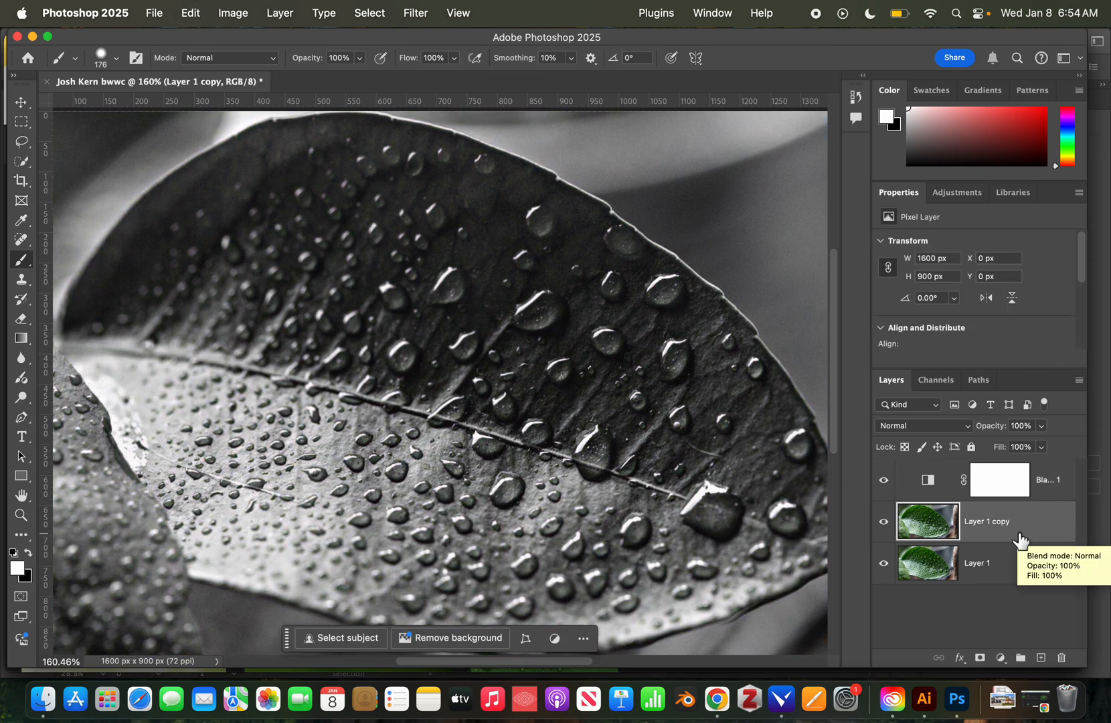
mouse_move(950, 512)
mouse_down()
mouse_move(954, 538)
mouse_move(945, 531)
mouse_up()
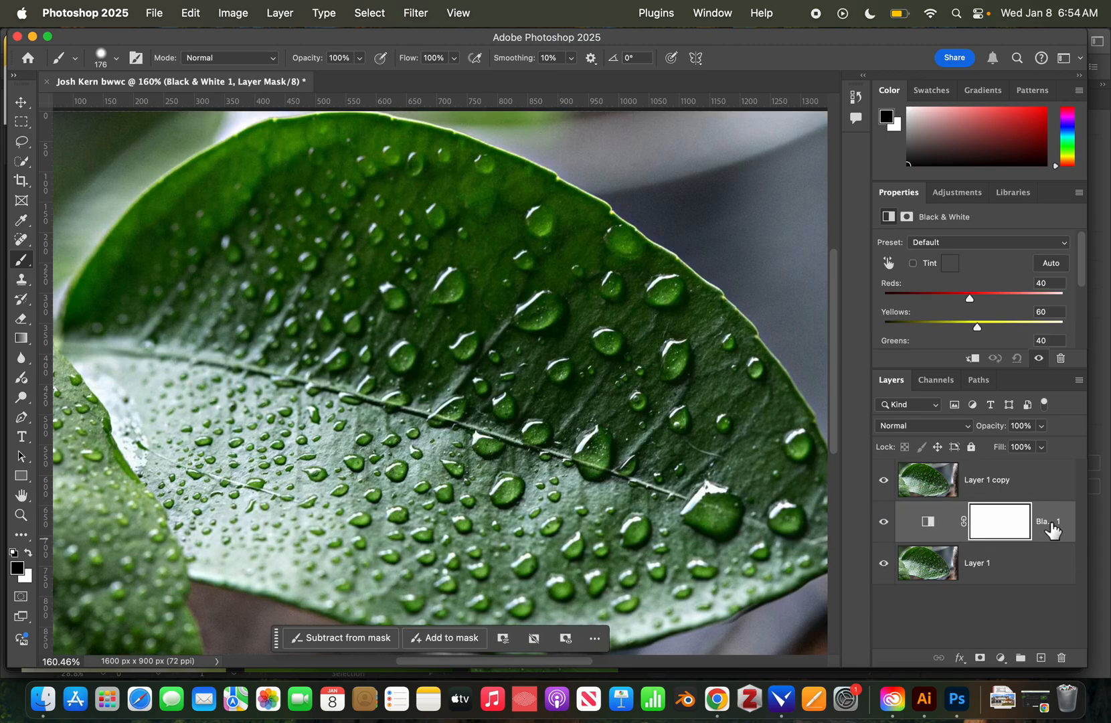
click(962, 482)
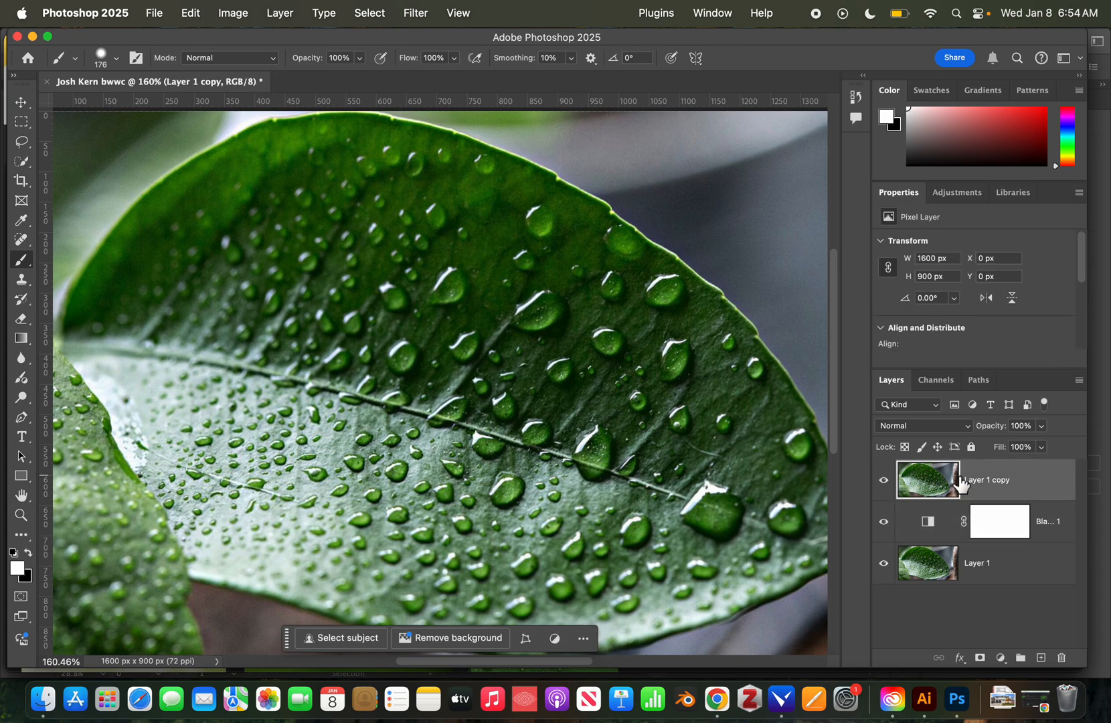
click(885, 481)
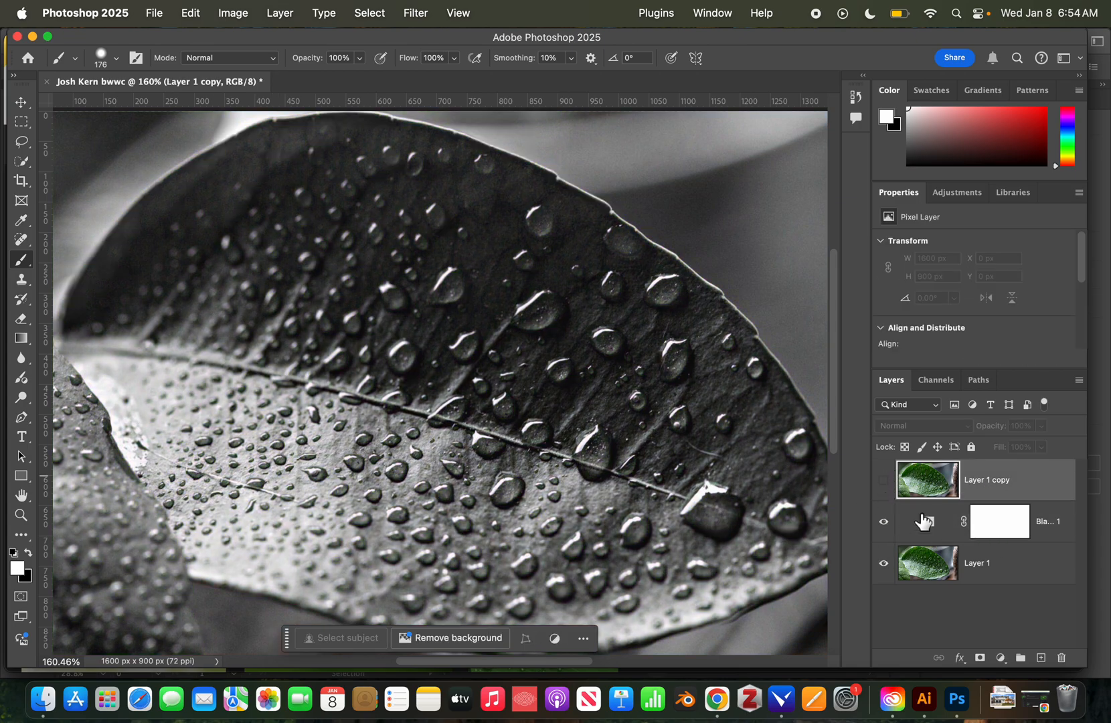
click(923, 521)
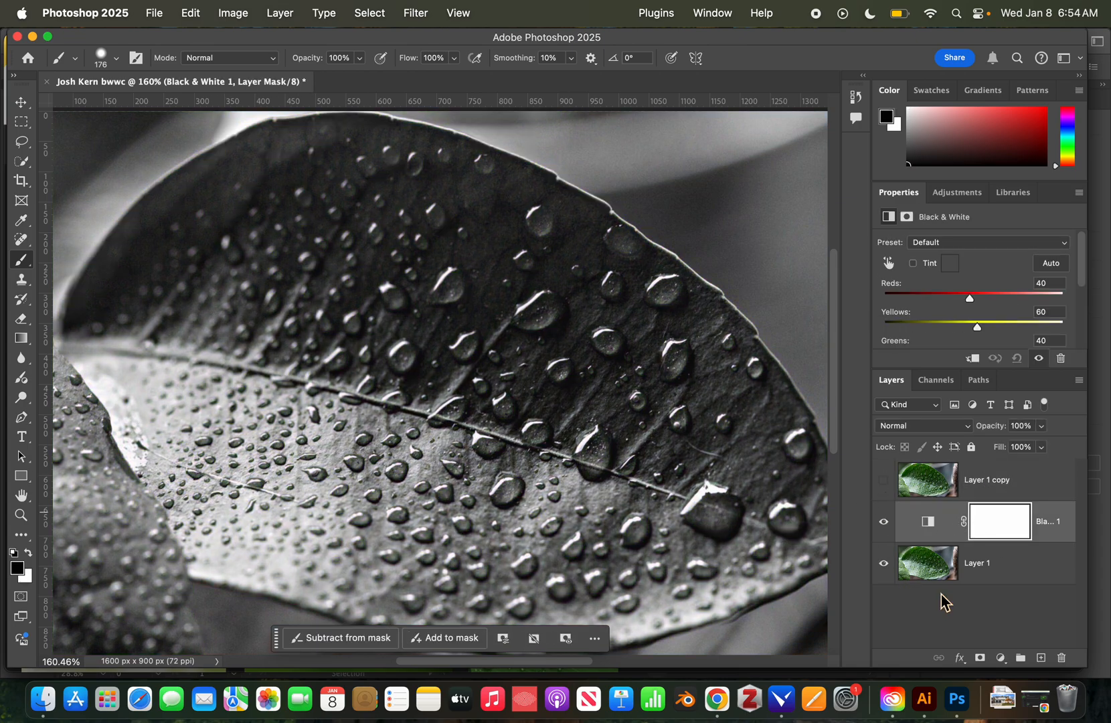
click(885, 481)
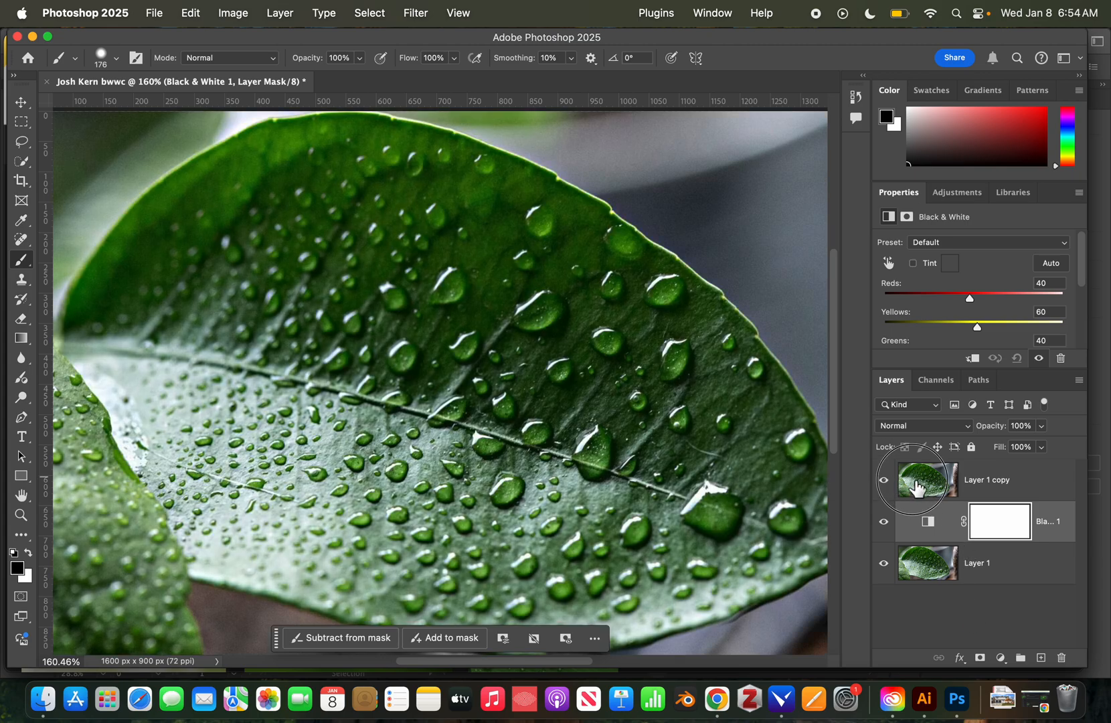
drag(917, 486, 924, 539)
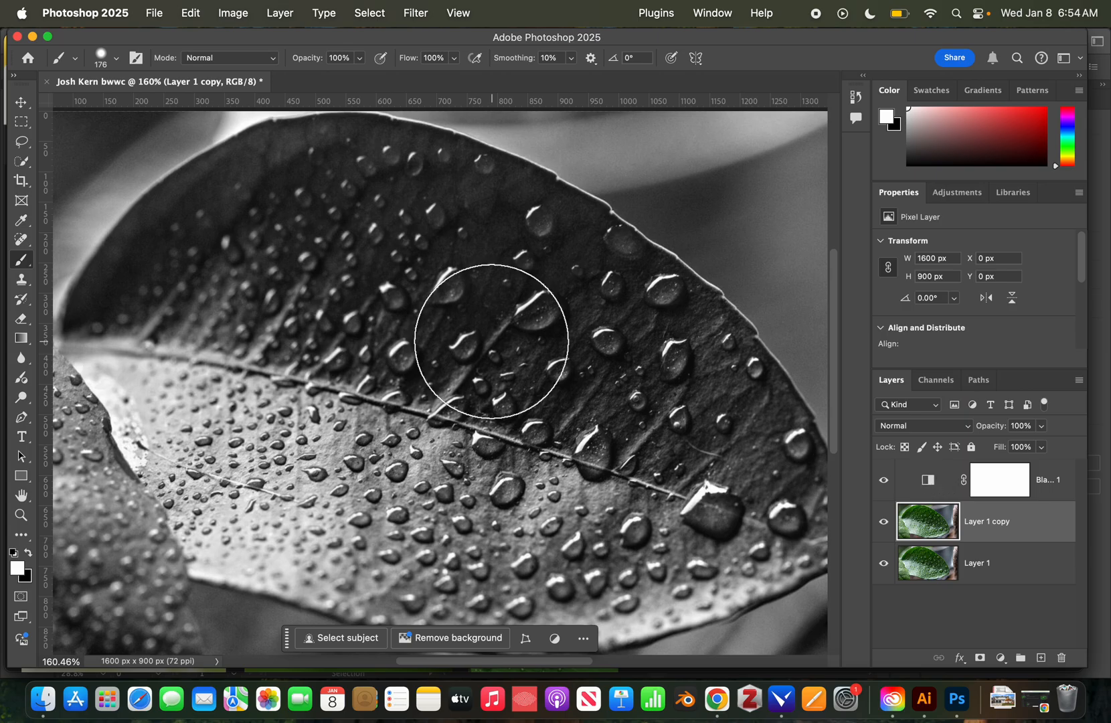
Zoom to about 582% on the large upper-centre droplet and target the Black & White 1 layer mask.
key(z)
scroll(556, 340, up, 5)
scroll(560, 348, down, 6)
scroll(496, 317, up, 6)
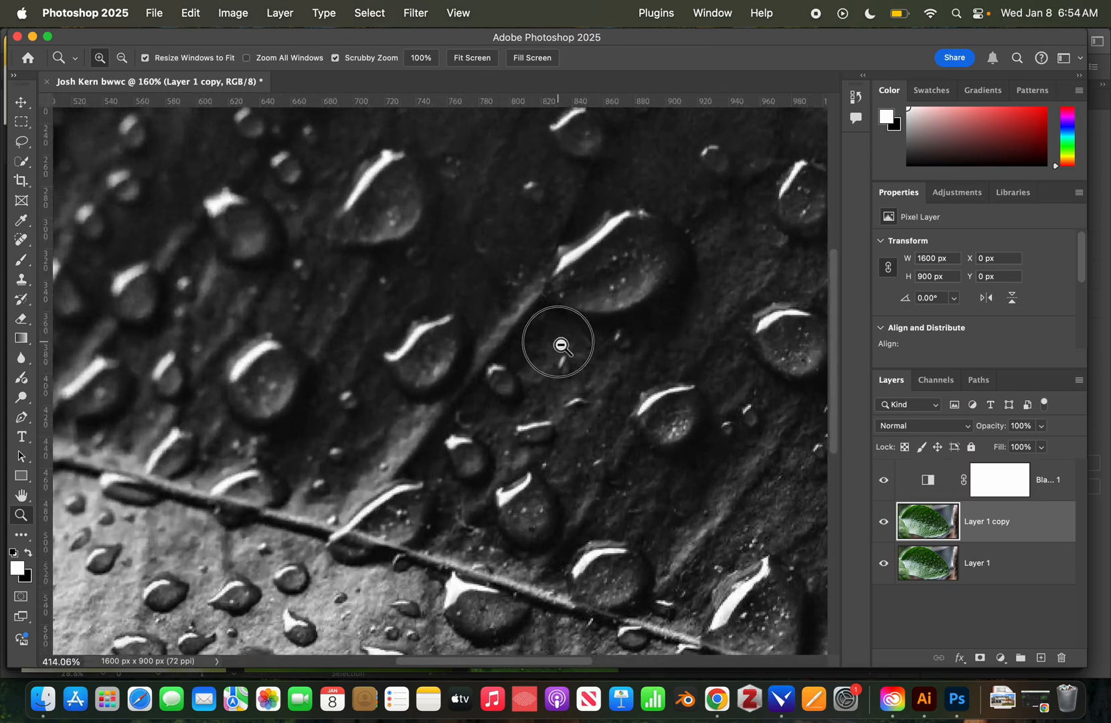
scroll(561, 345, up, 2)
scroll(569, 347, up, 2)
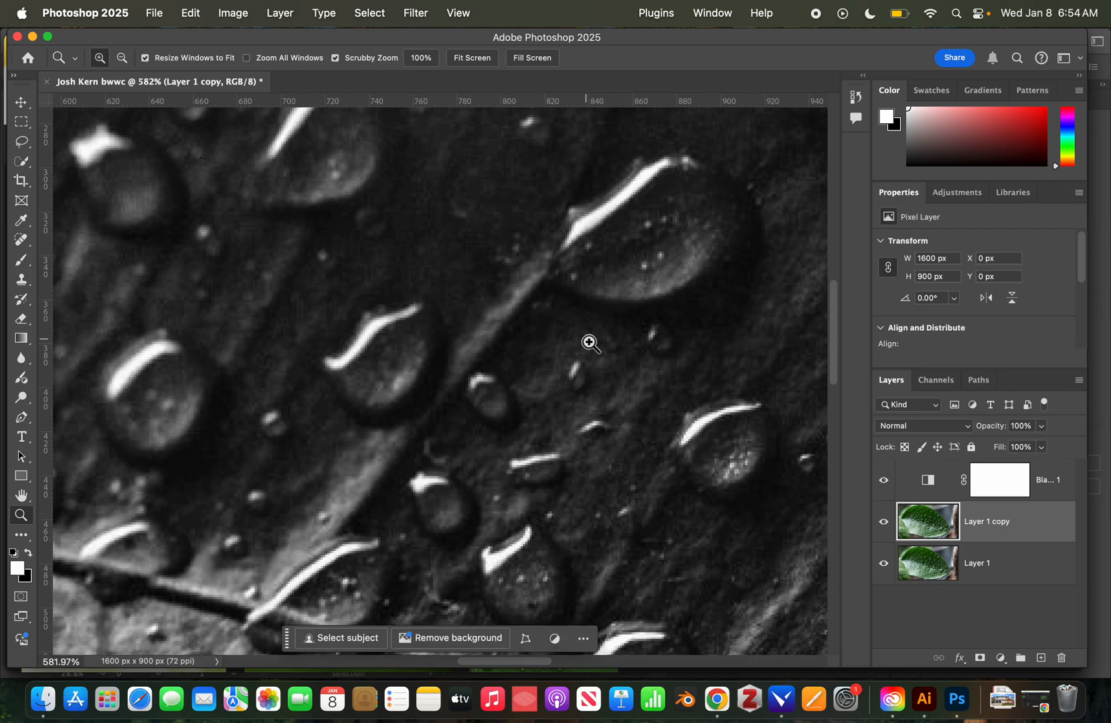
drag(665, 265, 545, 388)
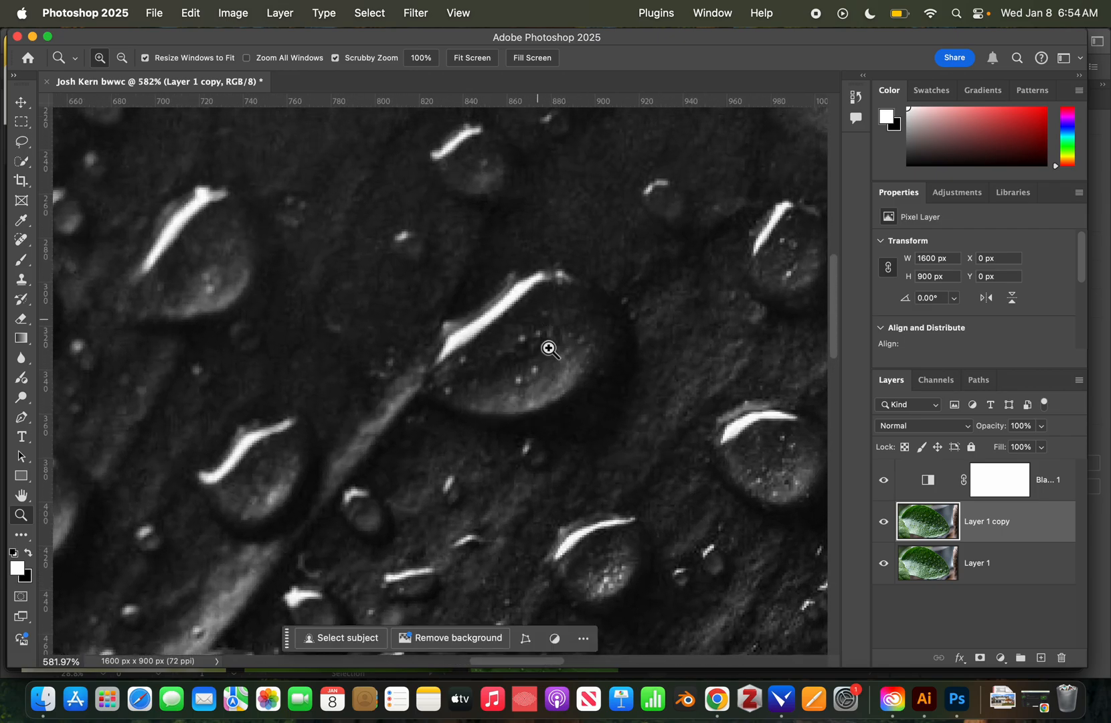
click(1004, 482)
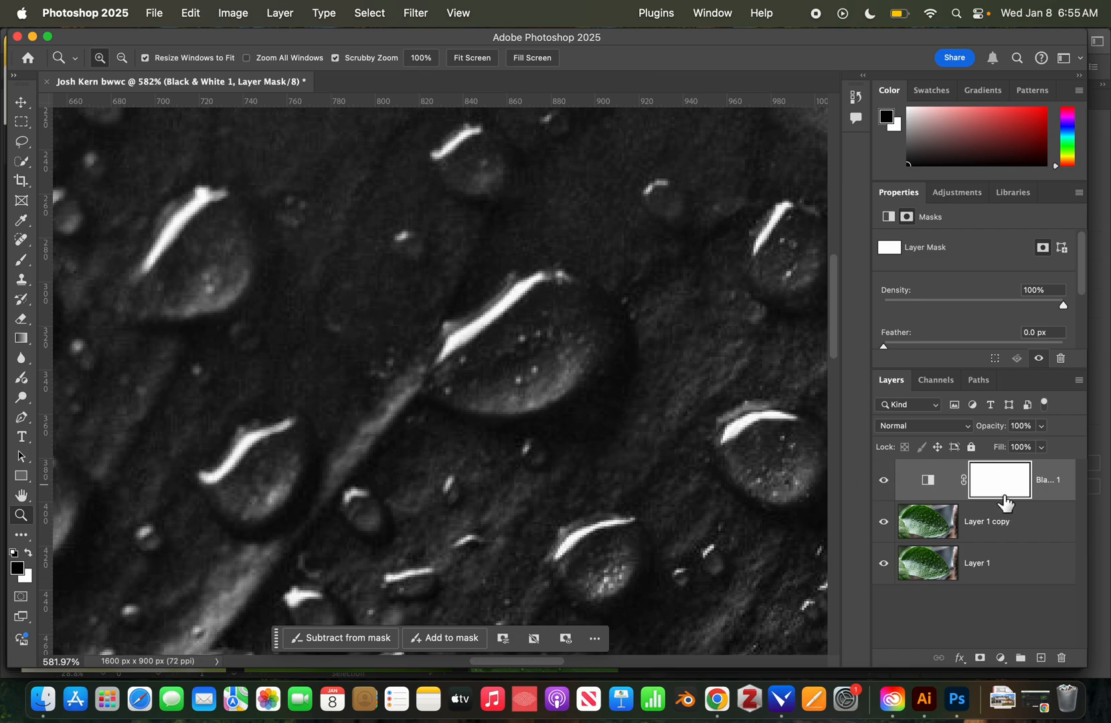
With the Black & White mask targeted, set the Brush to 28 px at about 48% hardness.
click(927, 483)
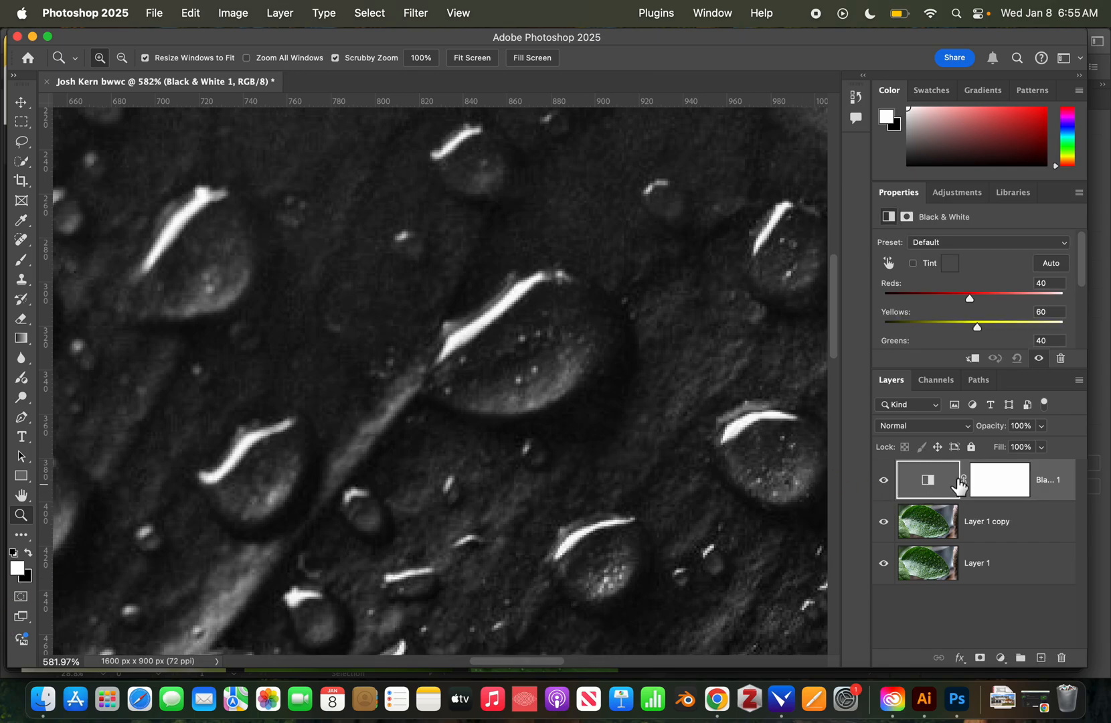
click(1008, 484)
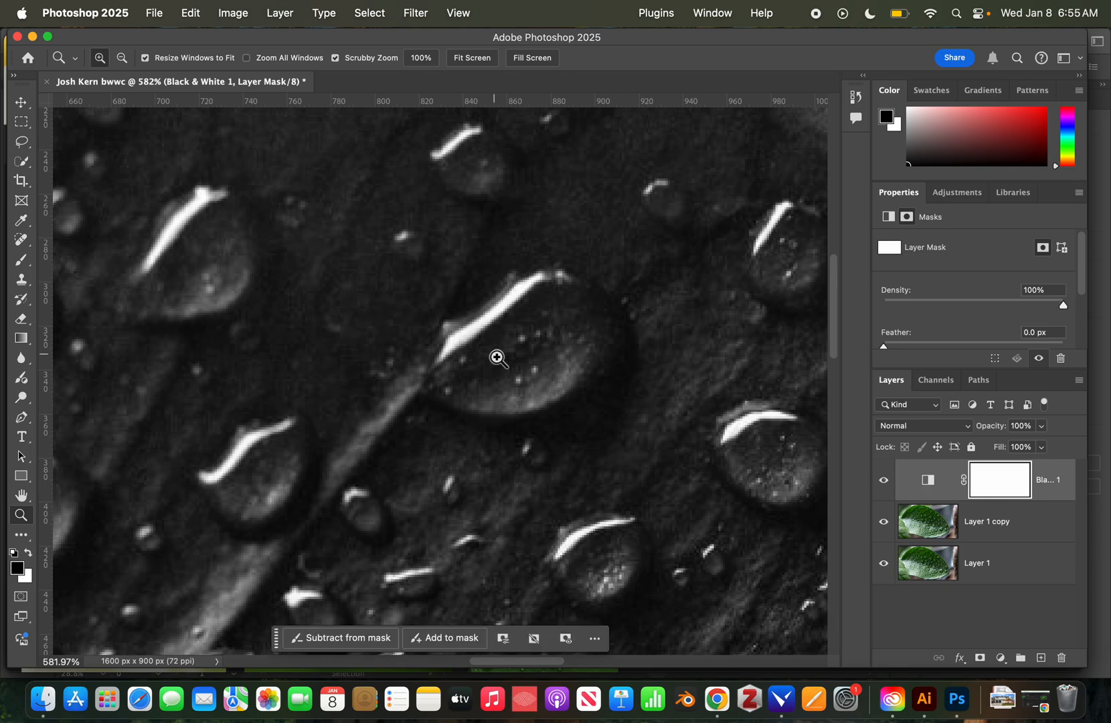
key(b)
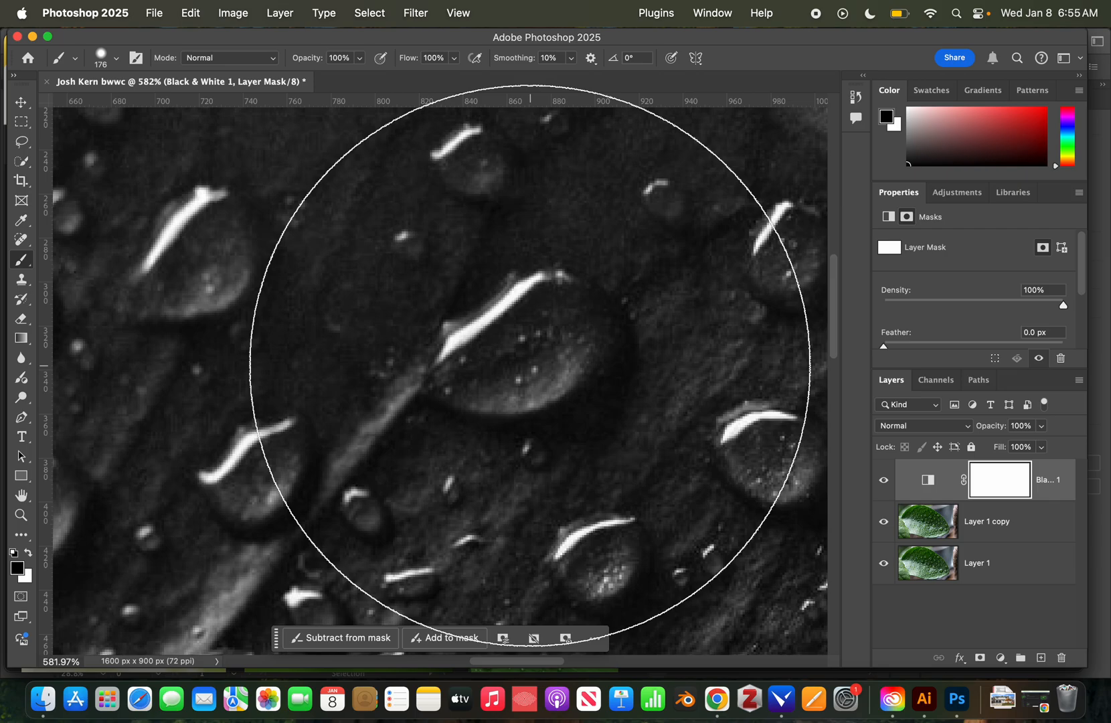
mouse_move(530, 365)
mouse_down()
mouse_move(521, 377)
mouse_move(432, 377)
mouse_move(253, 358)
mouse_up()
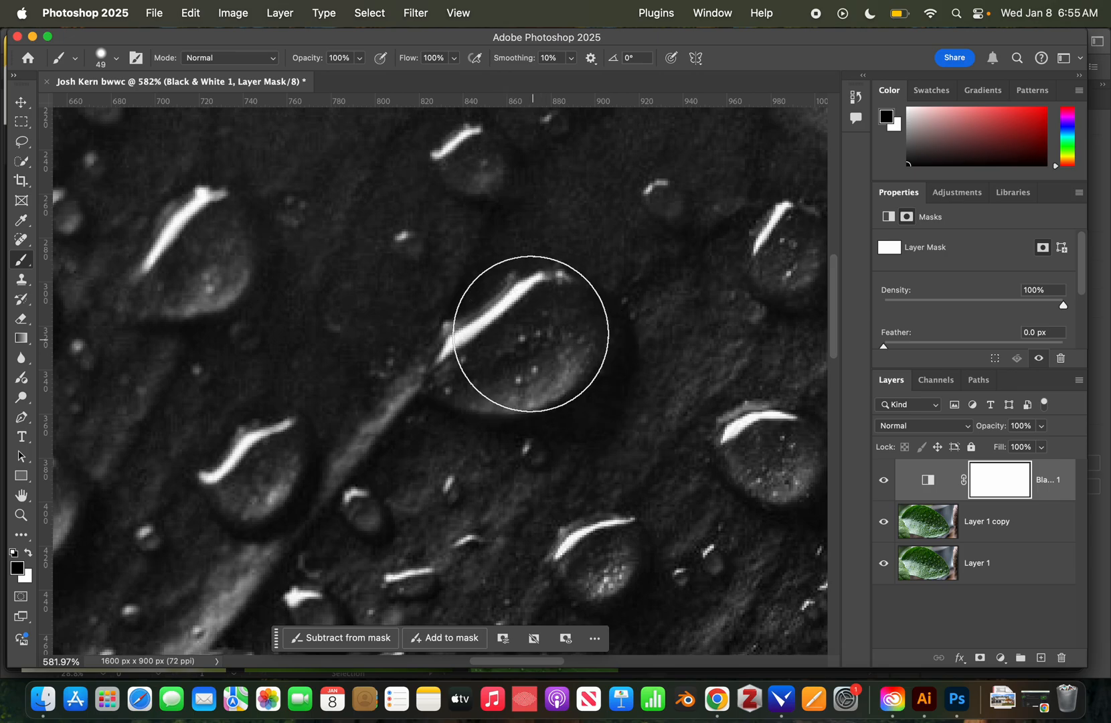
mouse_move(521, 331)
mouse_down()
mouse_move(472, 332)
mouse_move(476, 347)
mouse_move(642, 378)
mouse_move(556, 348)
mouse_move(541, 355)
mouse_move(543, 235)
mouse_move(519, 380)
mouse_move(525, 331)
mouse_move(610, 342)
mouse_move(514, 339)
mouse_up()
Paint black on the mask over the large droplet to restore its green colour.
key(z)
key(b)
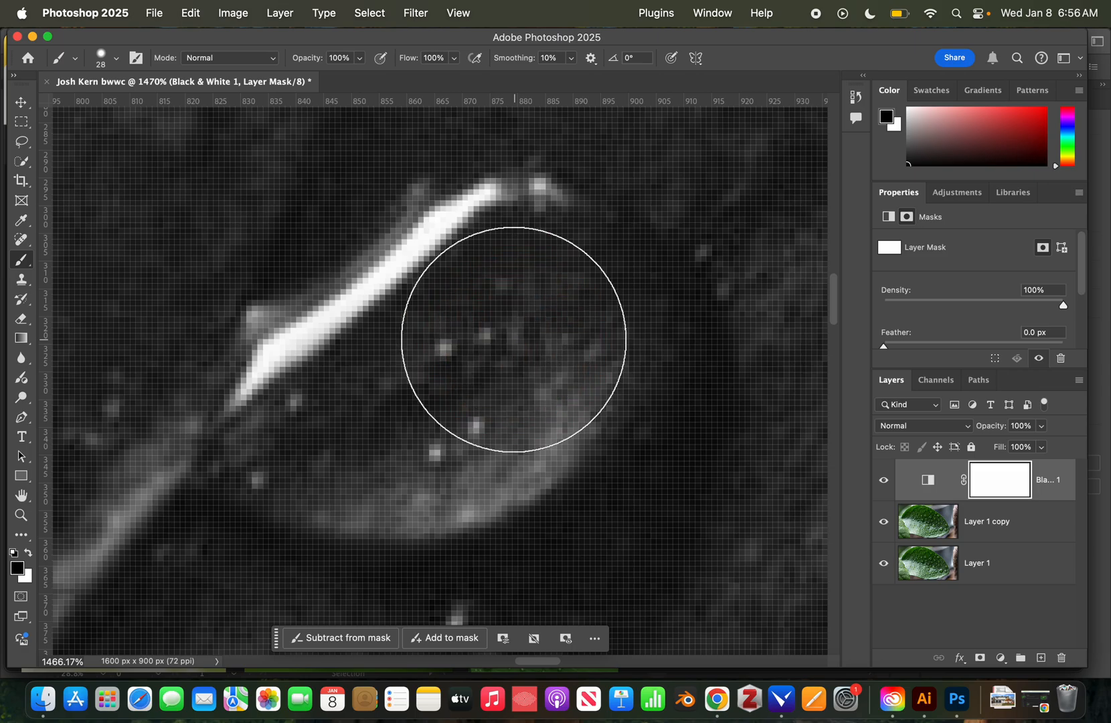
key(x)
key(x)
key(x)
key(x)
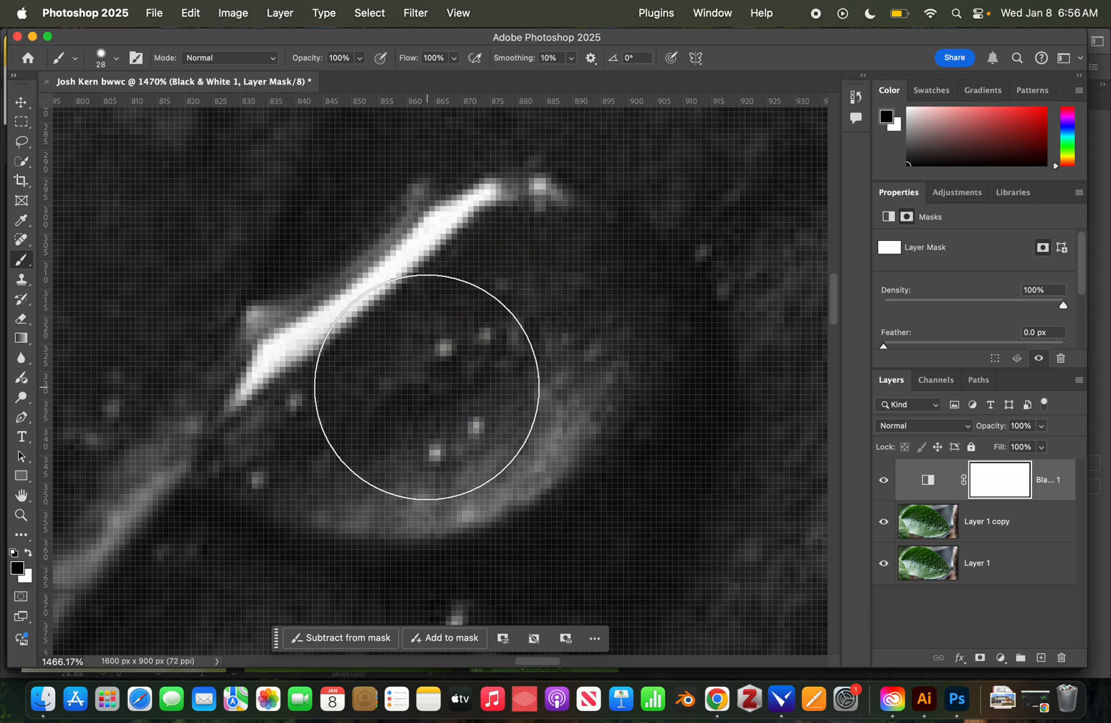
key(x)
key(x)
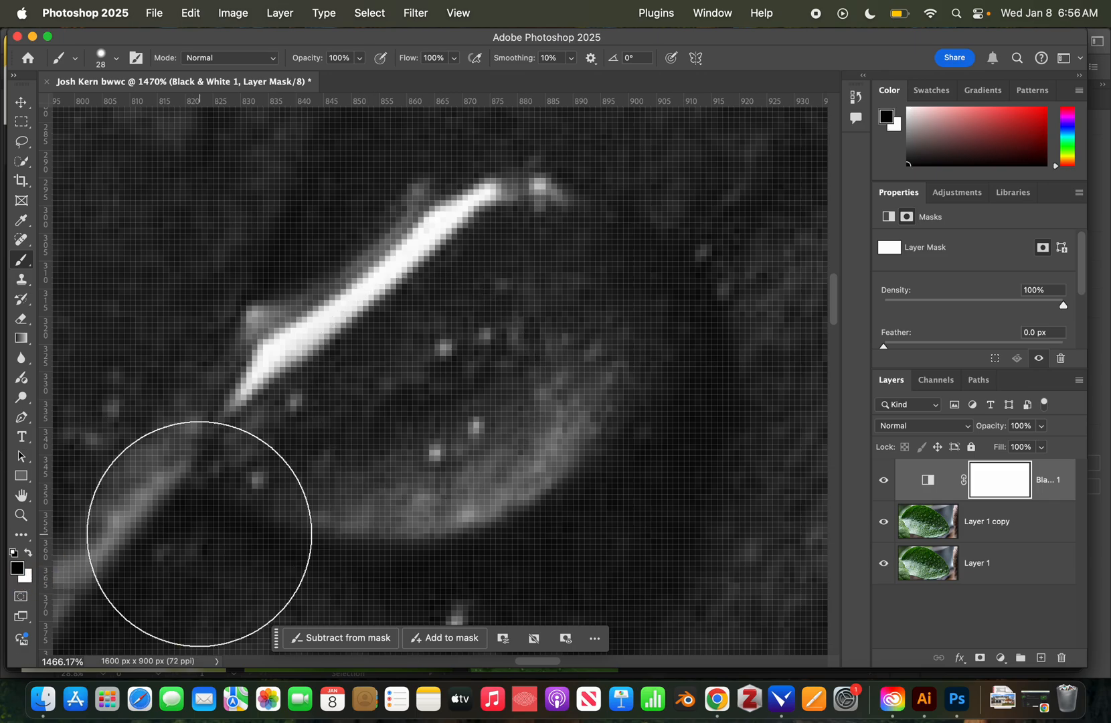
key(x)
key(x)
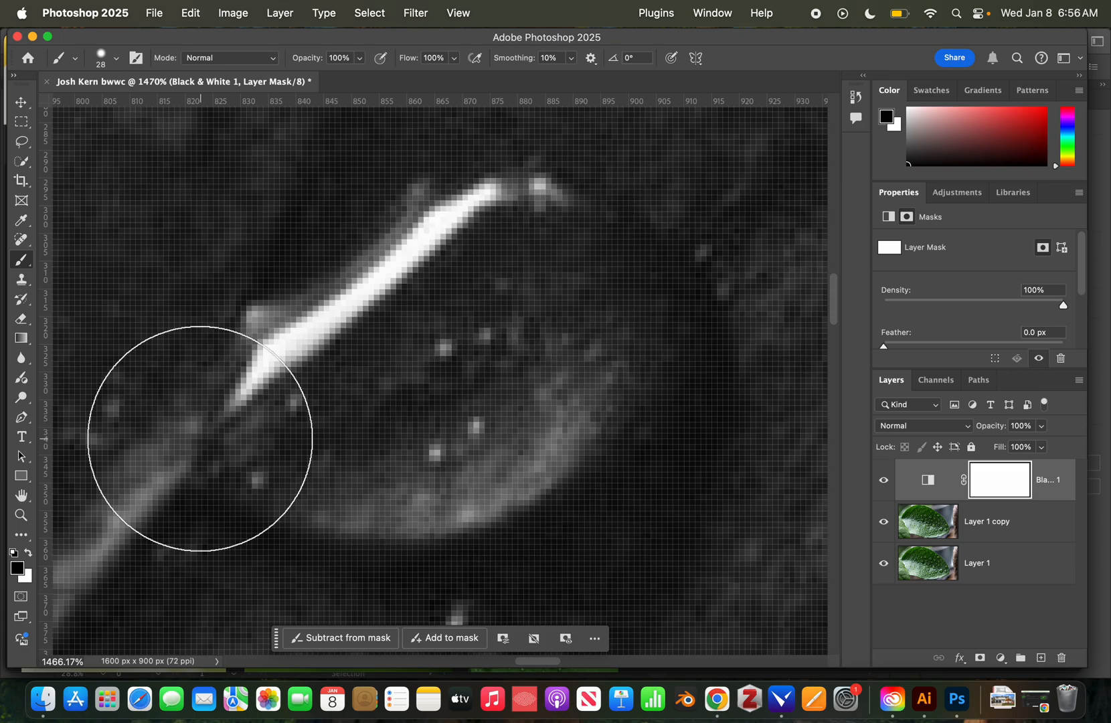
key(x)
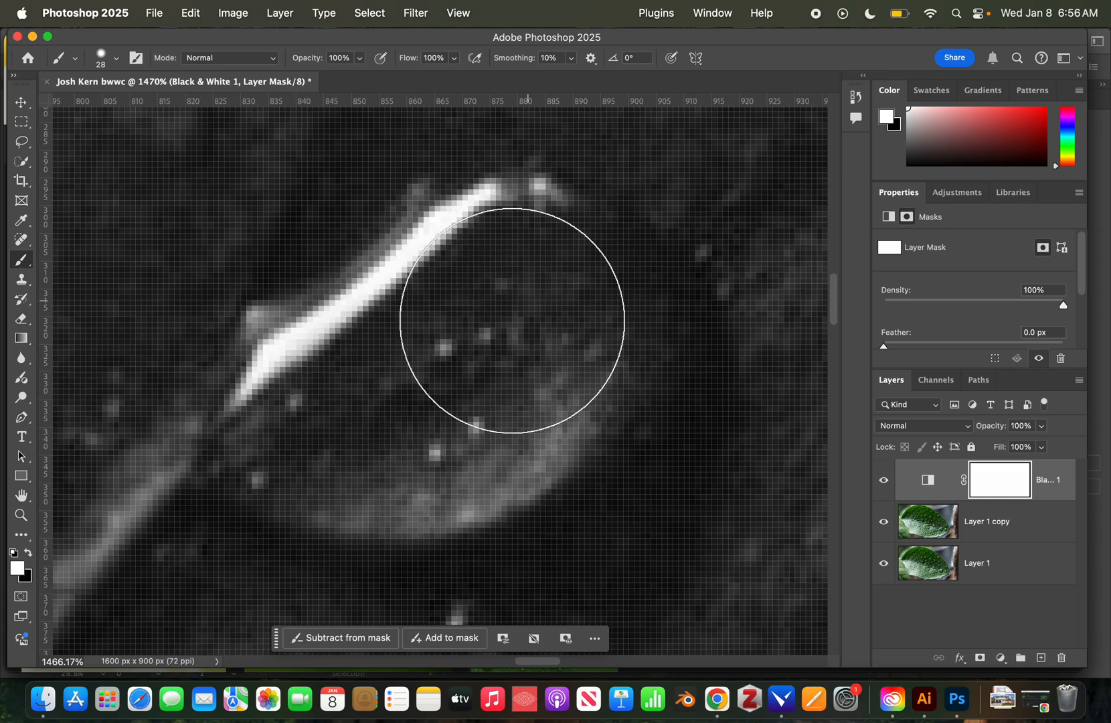
key(x)
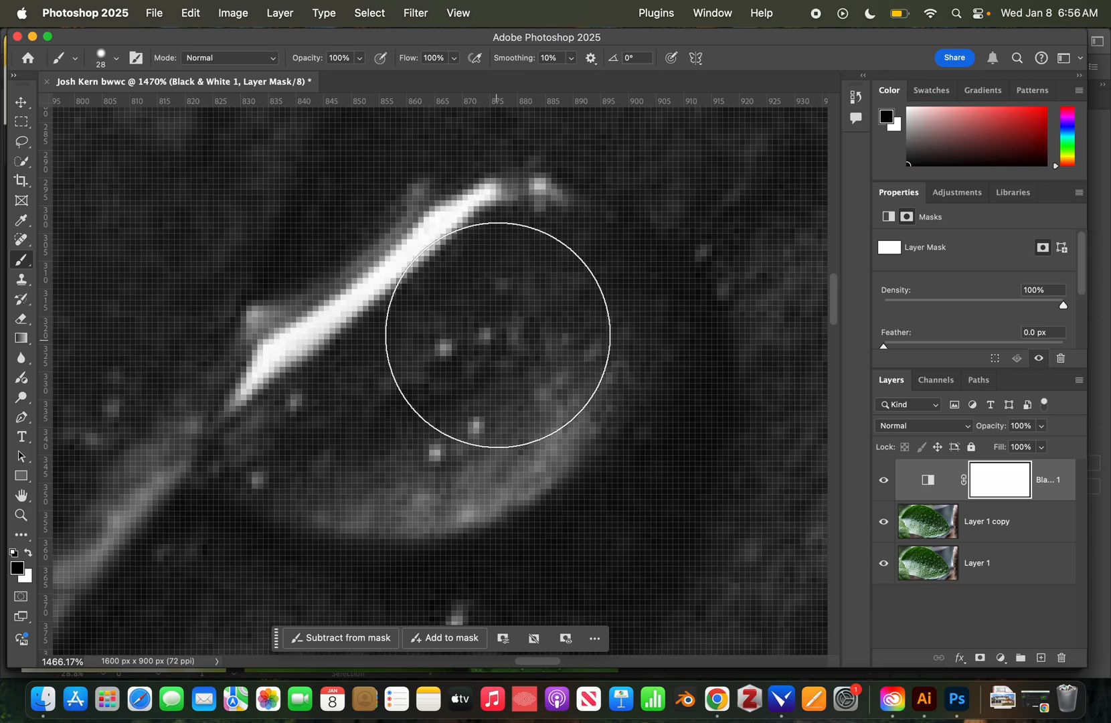
mouse_move(501, 340)
mouse_down()
mouse_move(330, 401)
mouse_move(299, 433)
mouse_move(359, 450)
mouse_move(436, 451)
mouse_move(503, 426)
mouse_move(583, 337)
mouse_move(580, 288)
mouse_move(502, 276)
mouse_up()
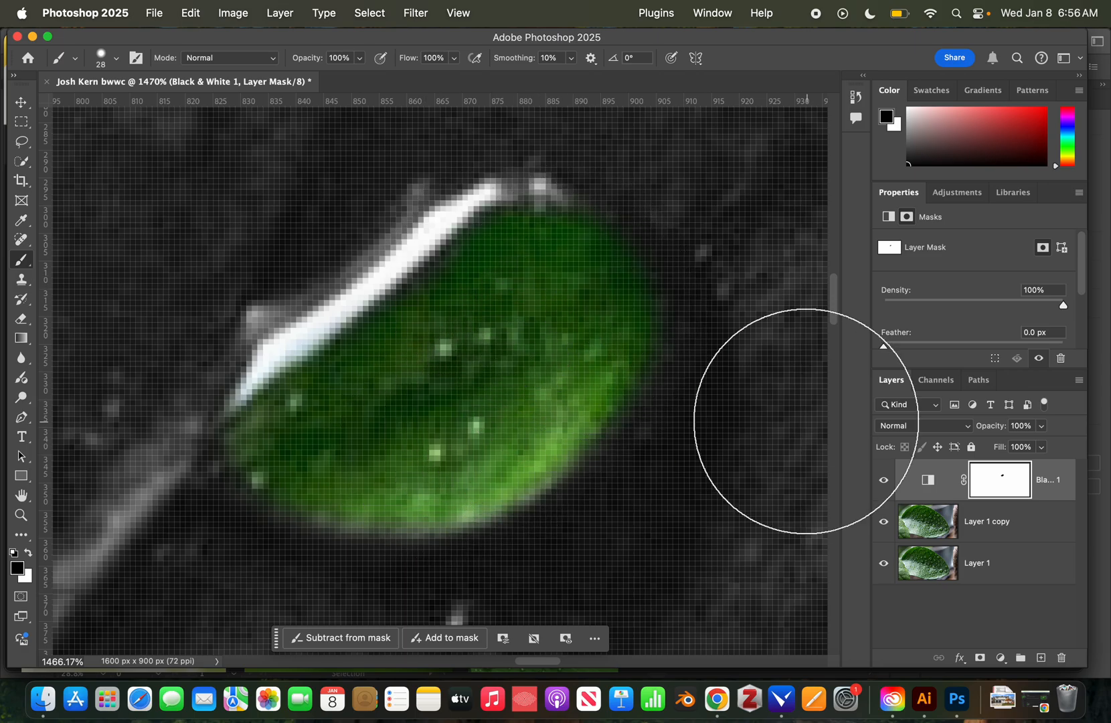
click(887, 484)
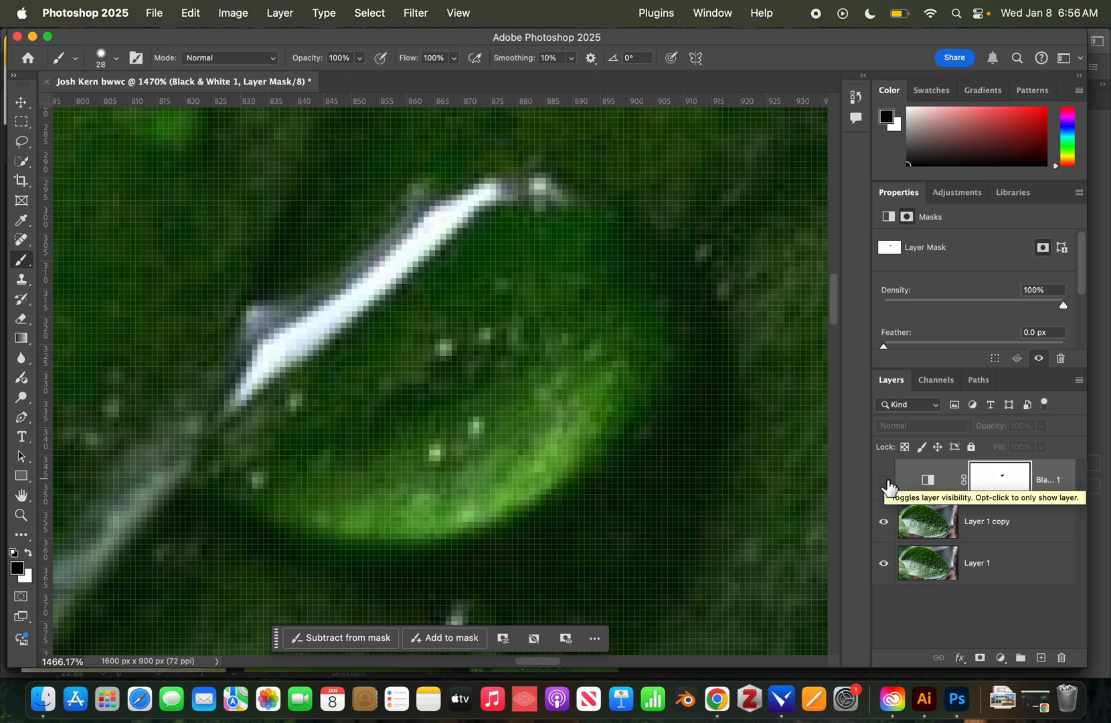
click(888, 485)
click(888, 486)
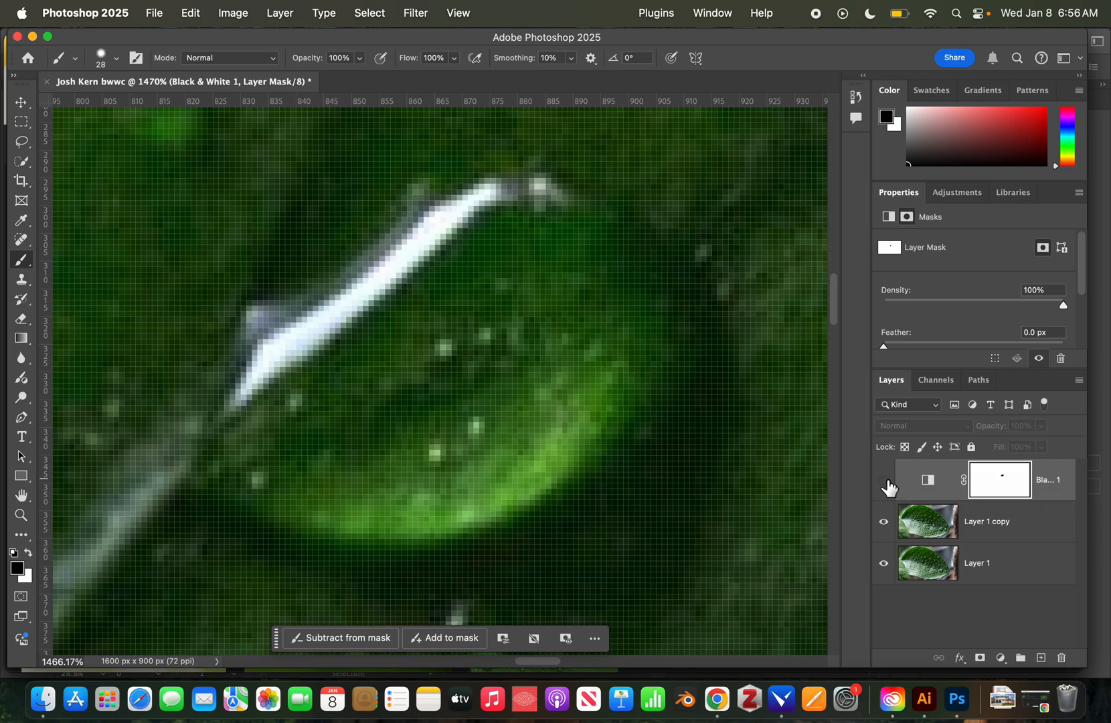
click(887, 485)
click(937, 481)
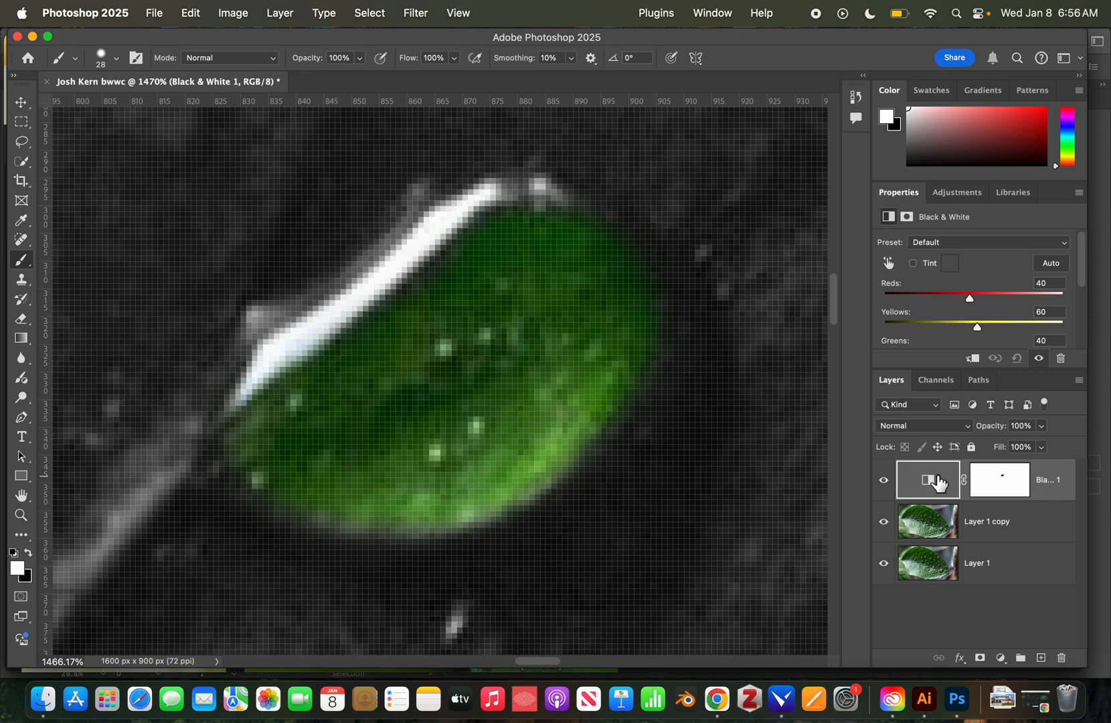
alt+click(1015, 482)
key(x)
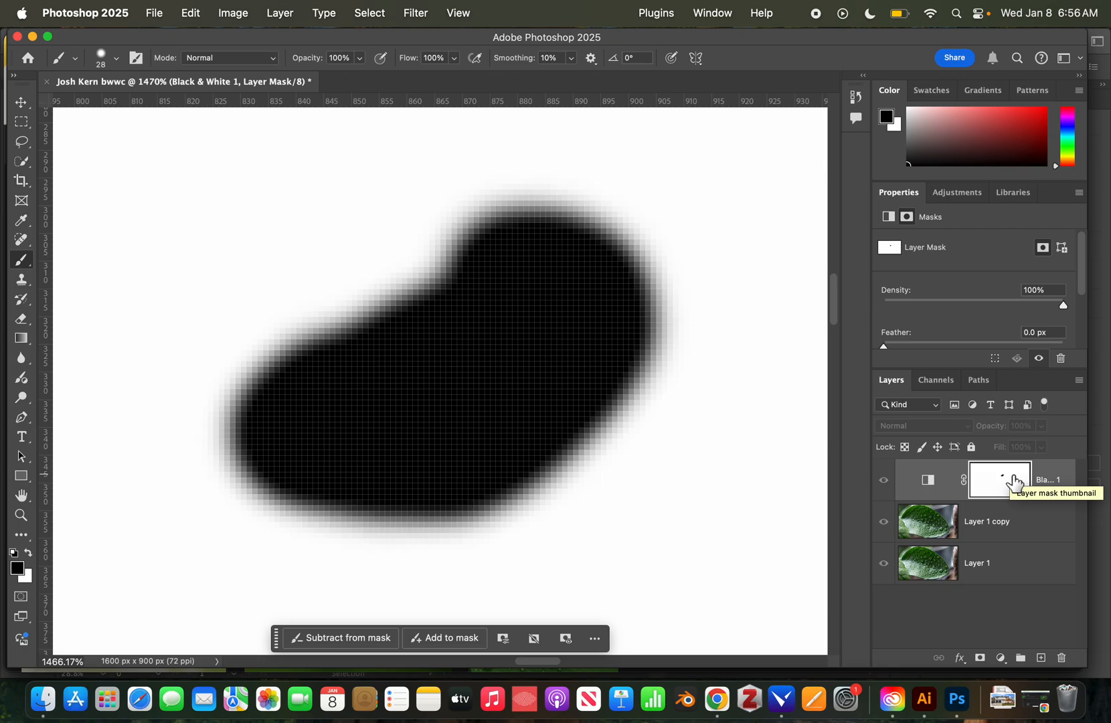
alt+click(1014, 481)
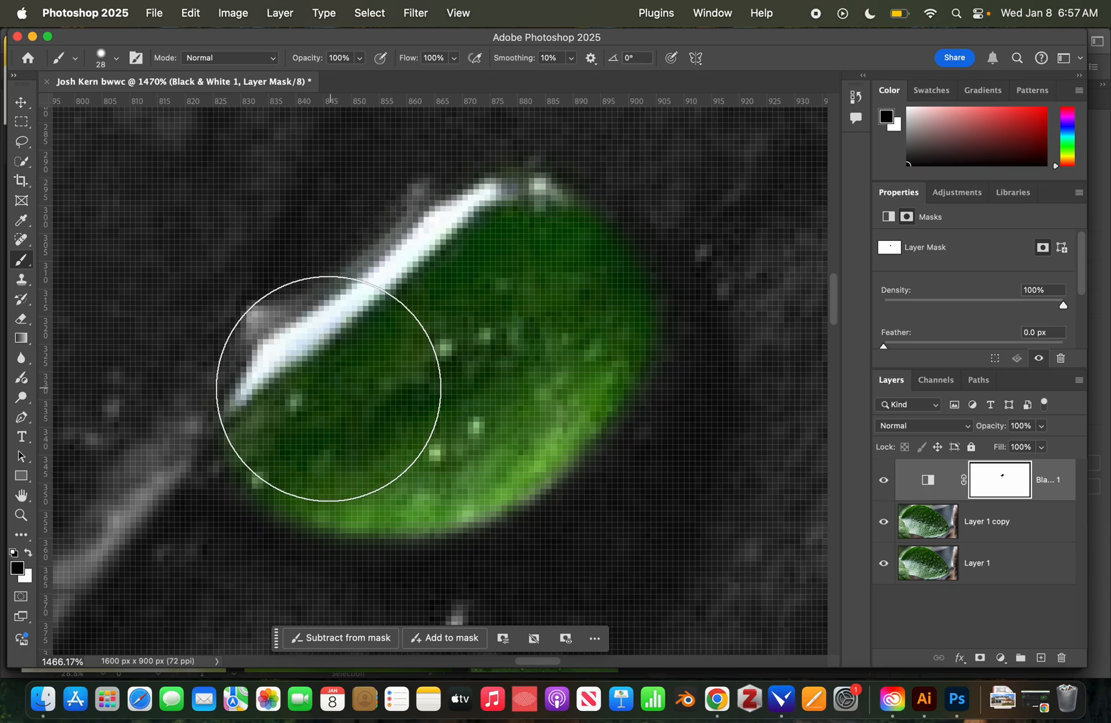
Undo the stray green stroke painted beside the droplet.
drag(558, 314, 681, 244)
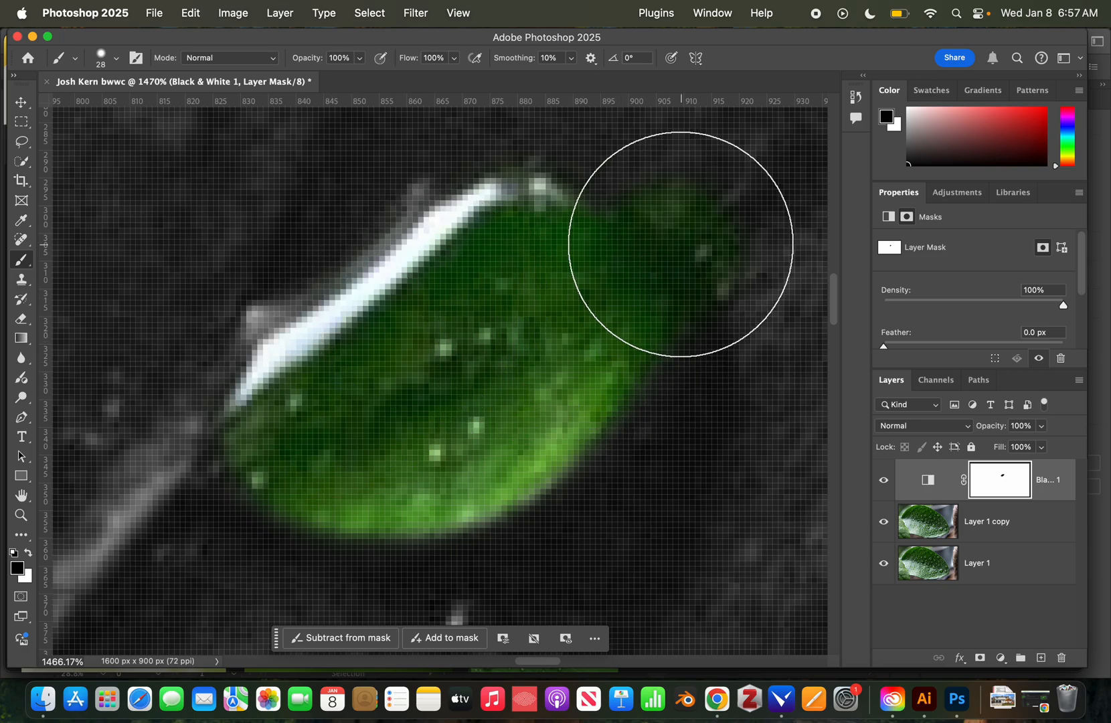
key(super+z)
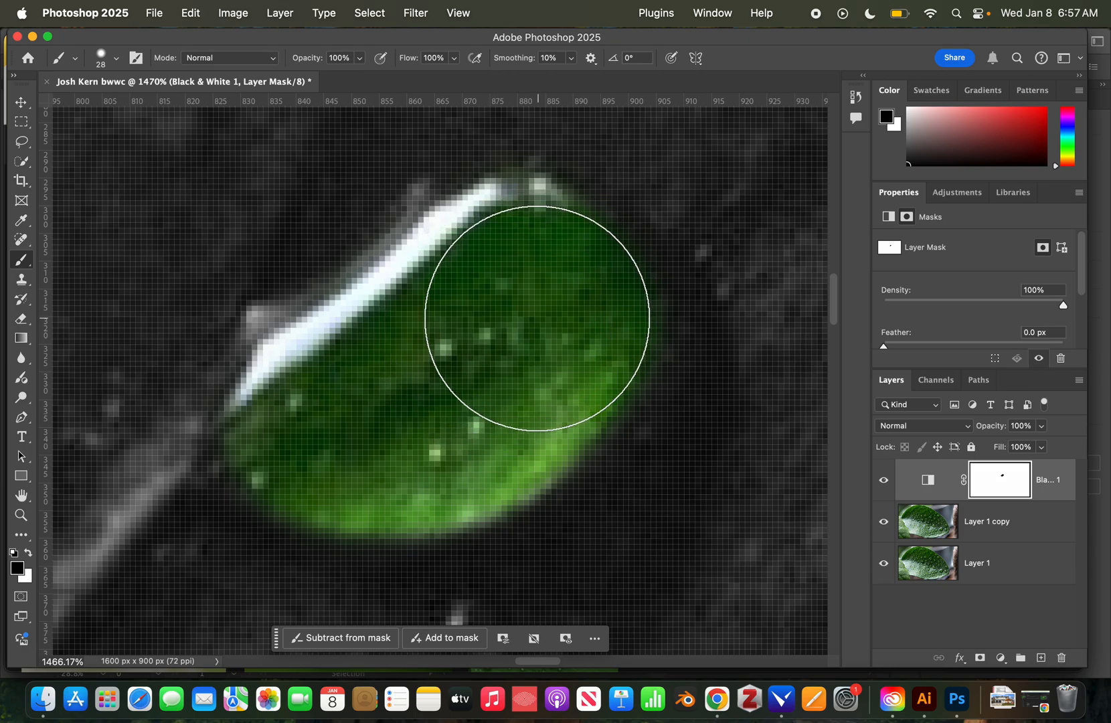
drag(545, 390, 644, 68)
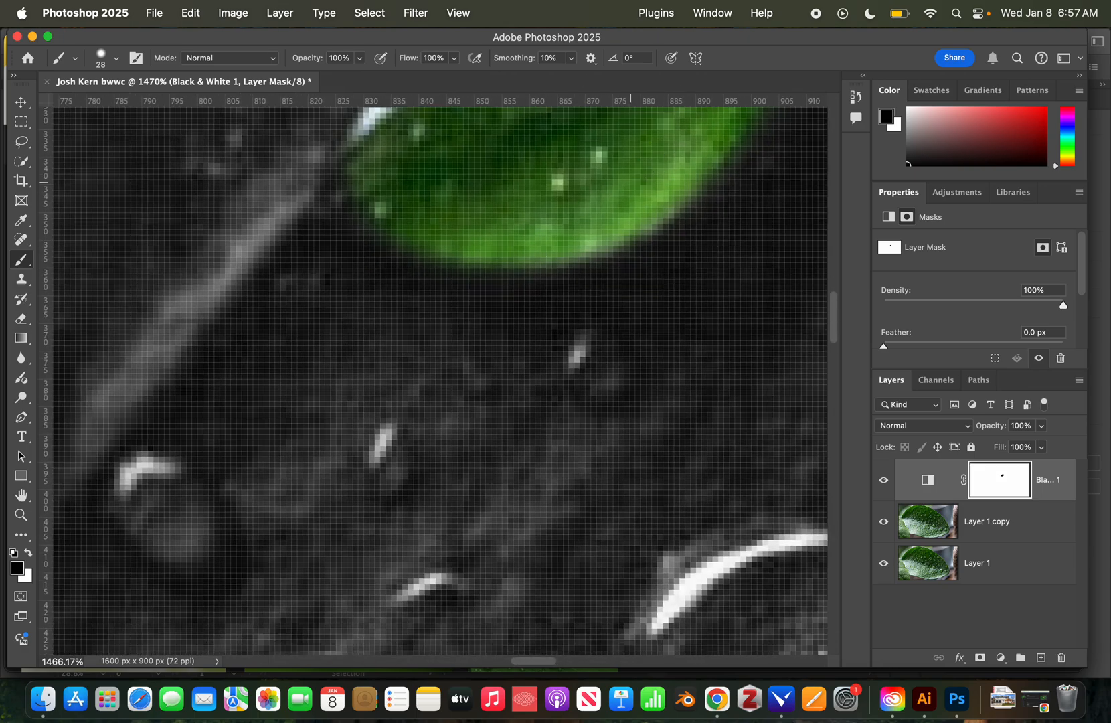
drag(613, 422, 433, 294)
Shrink the brush to about 15 px and zoom out to show the whole leaf.
drag(595, 409, 504, 293)
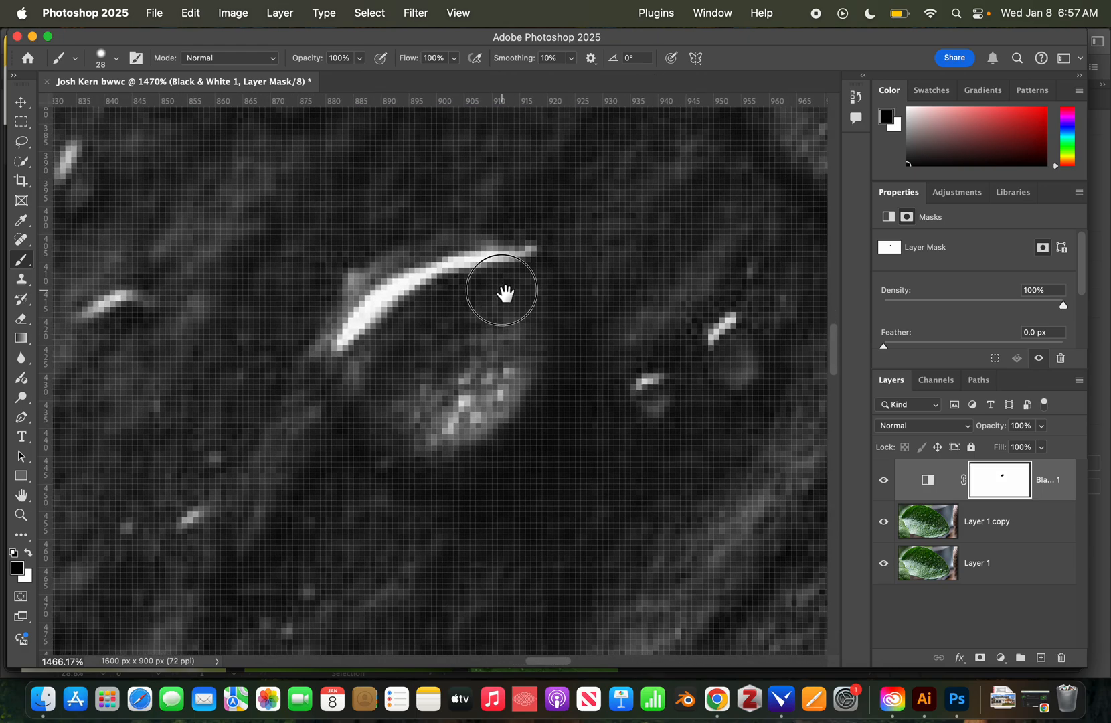
ctrl+alt+click(477, 342)
drag(476, 336, 404, 338)
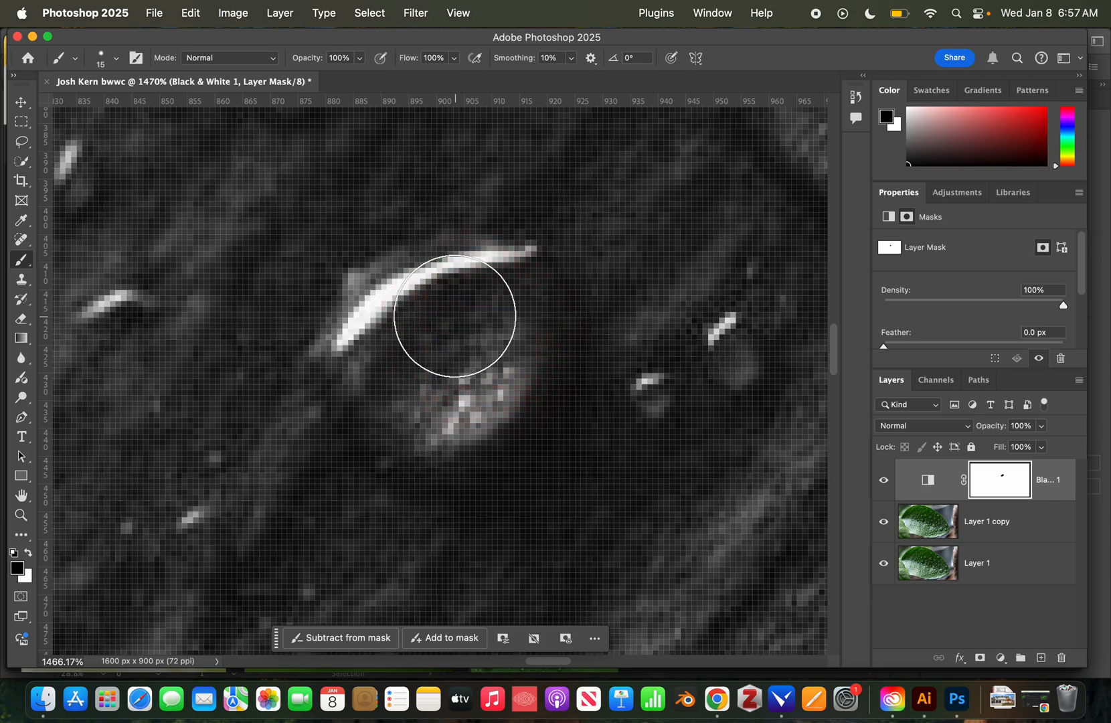
key(z)
drag(633, 340, 482, 342)
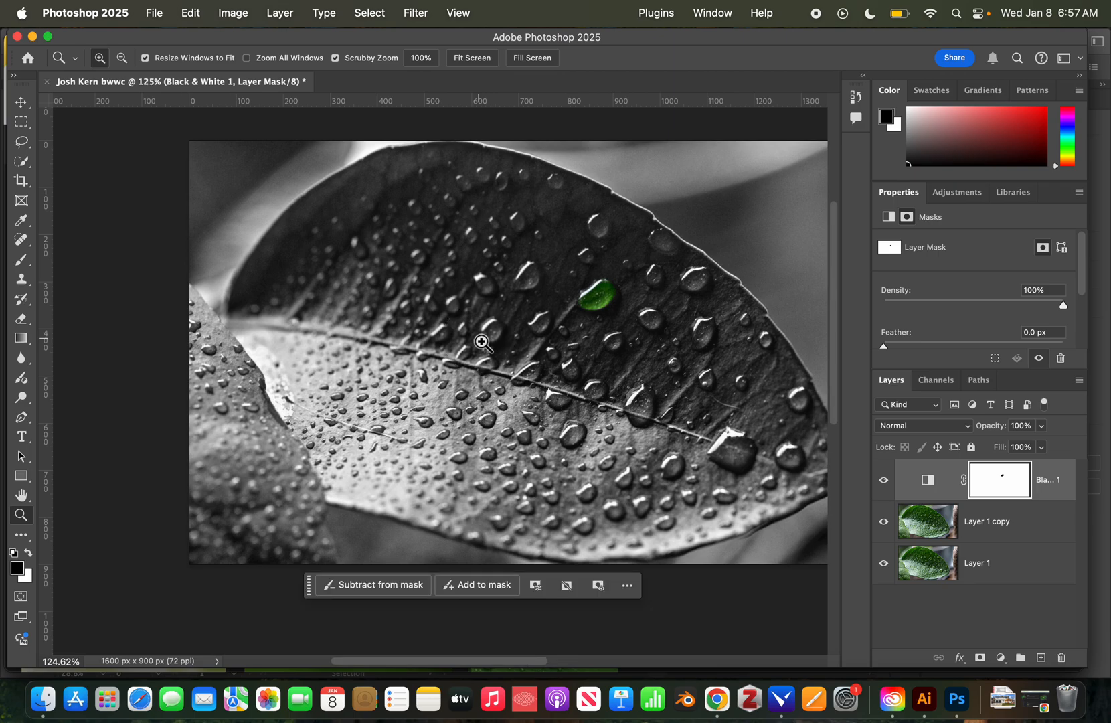
Scrubby-zoom to about 1920% on the second, smaller droplet.
scroll(482, 342, right, 2)
scroll(522, 347, up, 3)
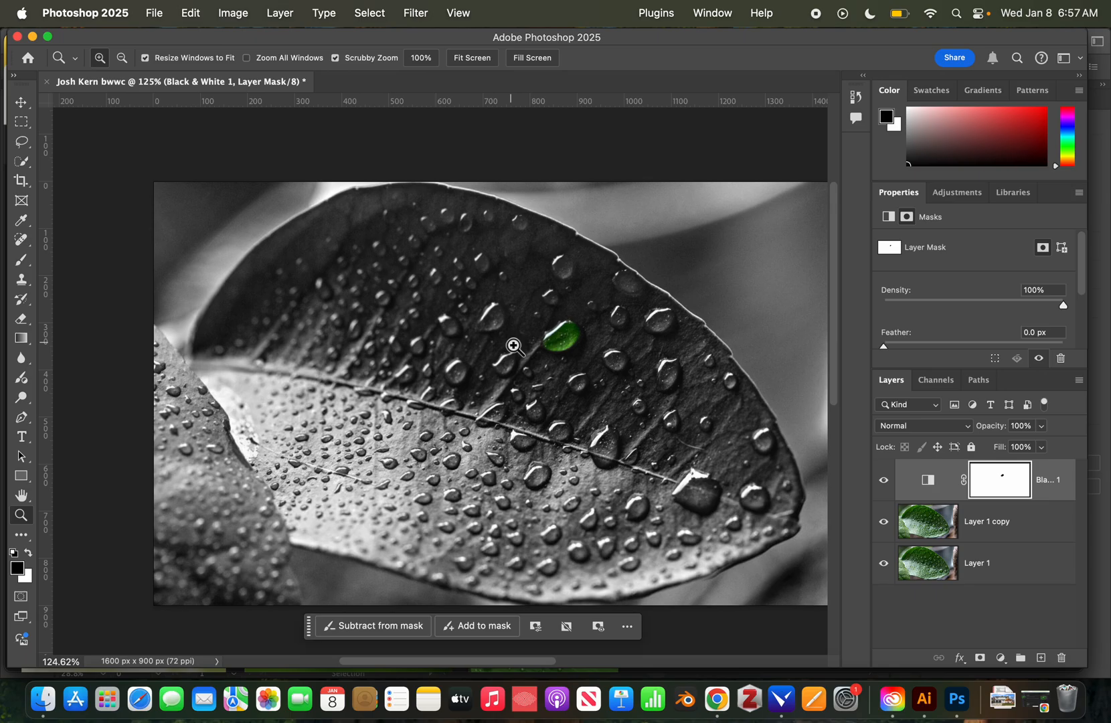
drag(567, 377, 682, 377)
drag(701, 298, 610, 347)
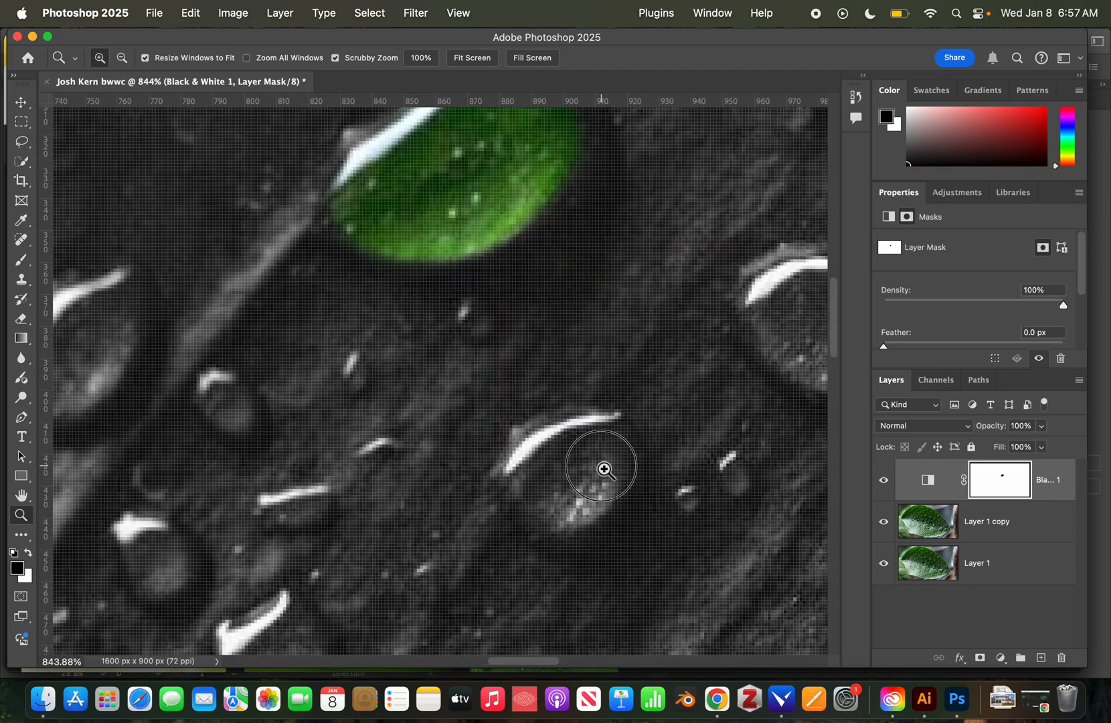
drag(604, 469, 656, 400)
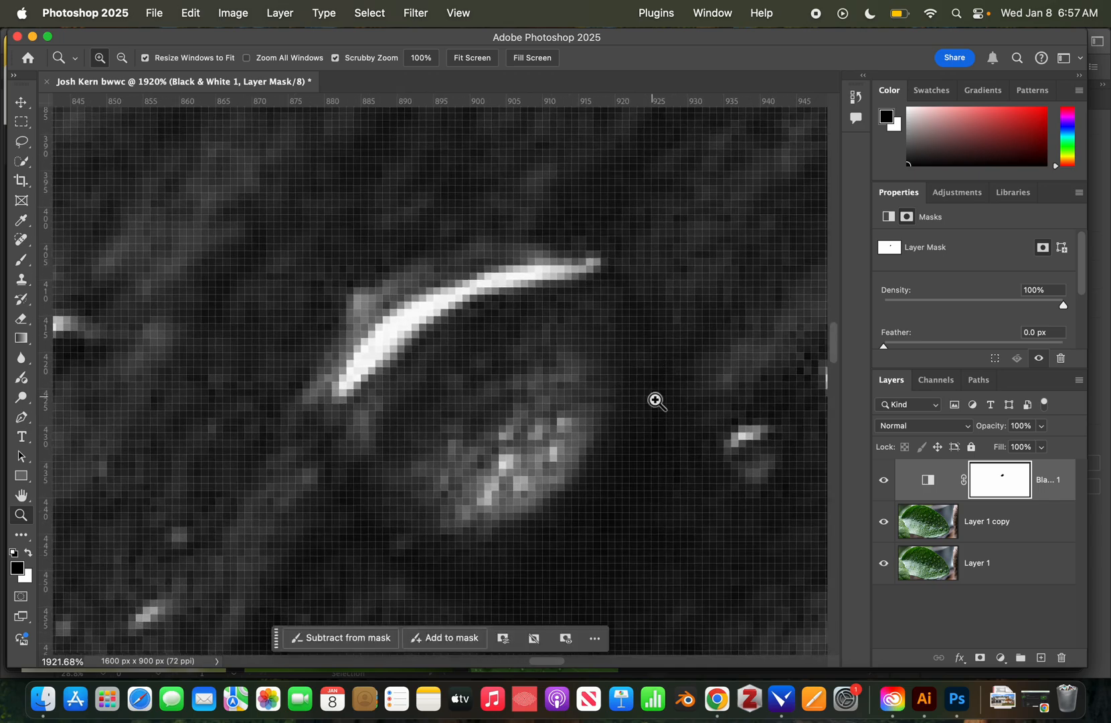
Shrink the brush to 12 px, restore the green stroke on the droplet, and switch to white.
key(b)
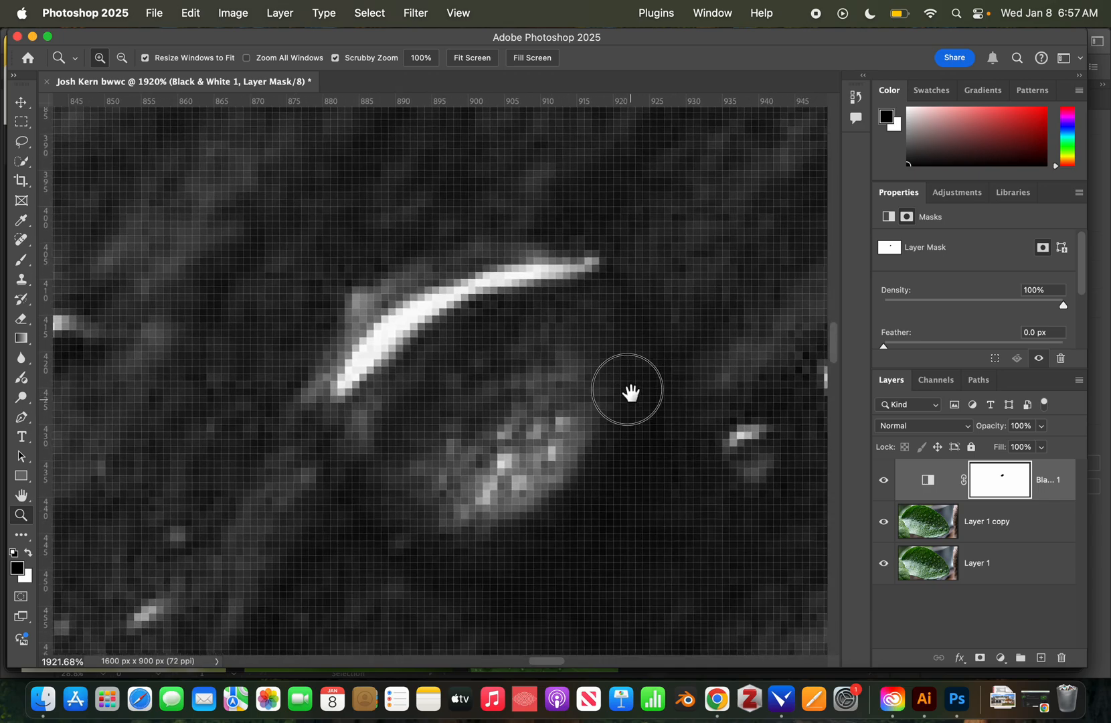
drag(627, 389, 608, 348)
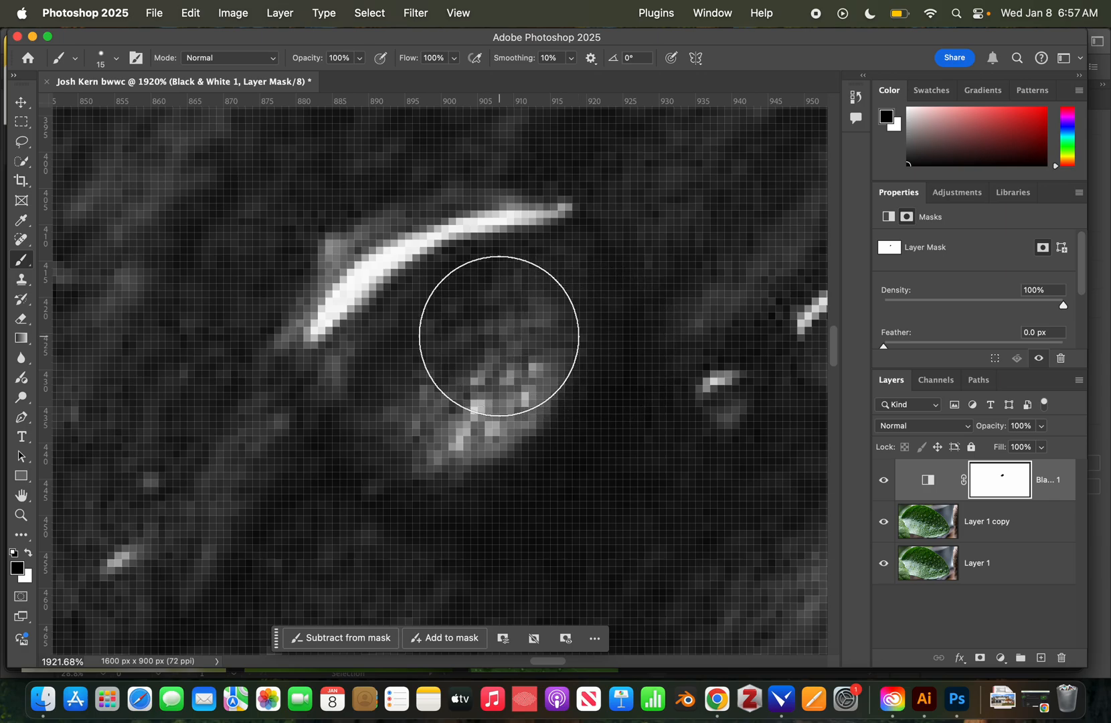
mouse_move(496, 333)
mouse_down()
mouse_move(435, 294)
mouse_move(403, 307)
mouse_move(413, 352)
mouse_move(490, 335)
mouse_move(490, 365)
mouse_move(471, 384)
mouse_move(416, 377)
mouse_move(380, 338)
mouse_move(339, 348)
mouse_move(328, 377)
mouse_move(345, 401)
mouse_move(392, 424)
mouse_move(459, 424)
mouse_move(523, 384)
mouse_move(545, 337)
mouse_move(636, 243)
mouse_move(696, 218)
mouse_up()
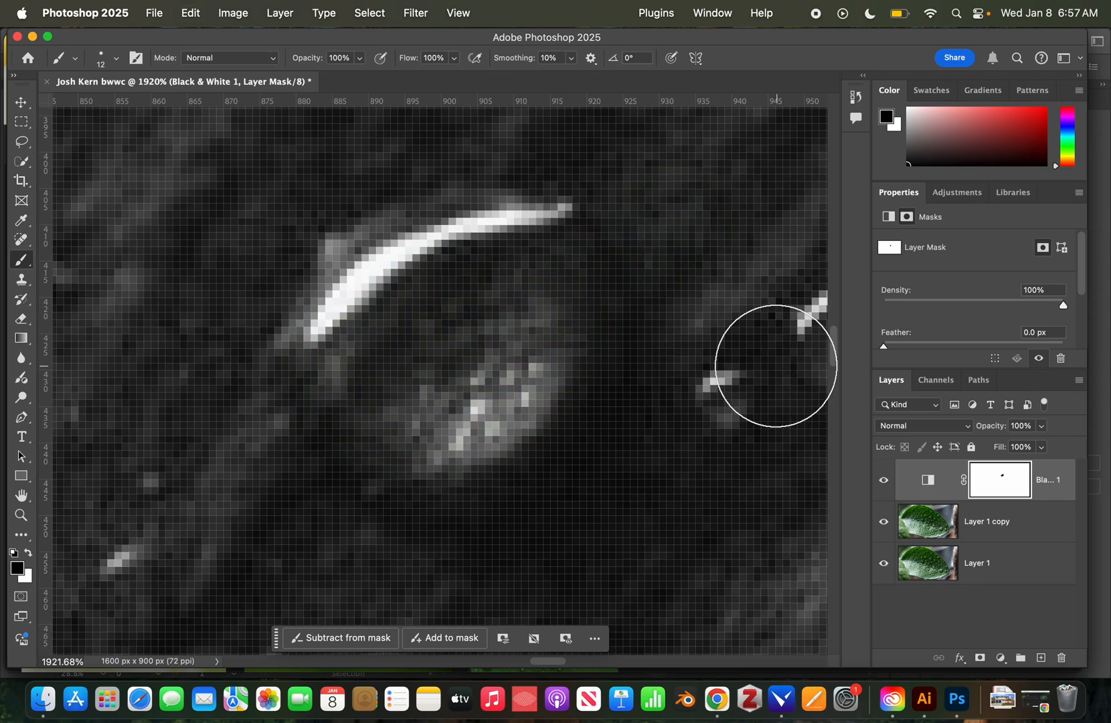
key(super+shift+z)
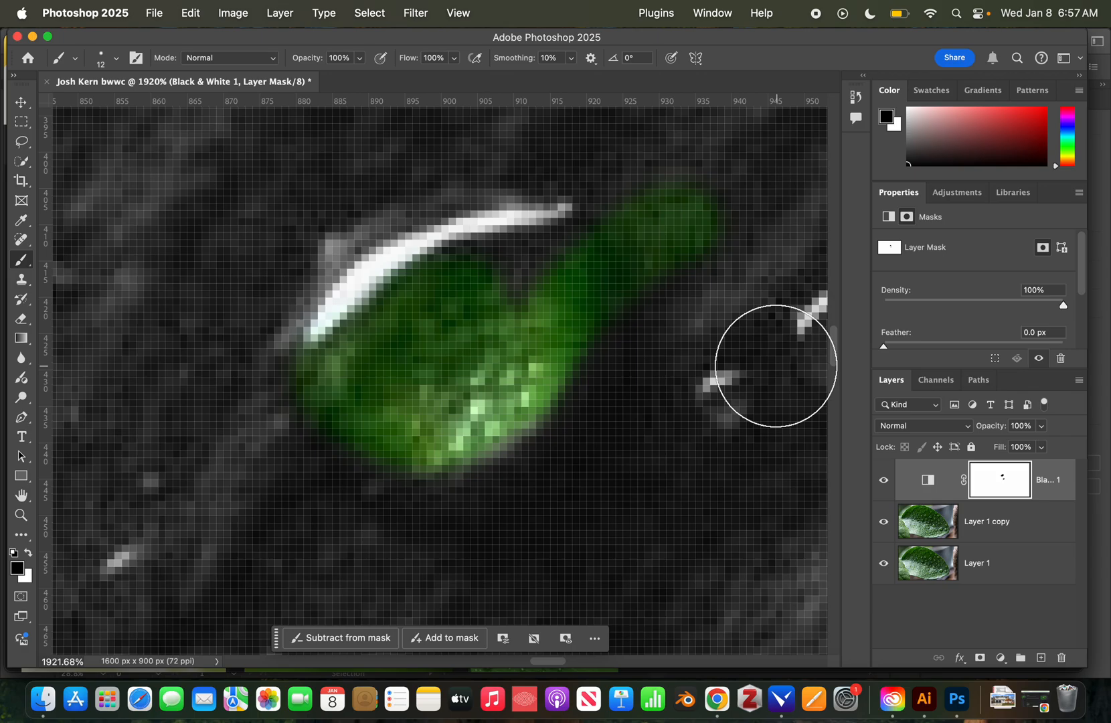
key(x)
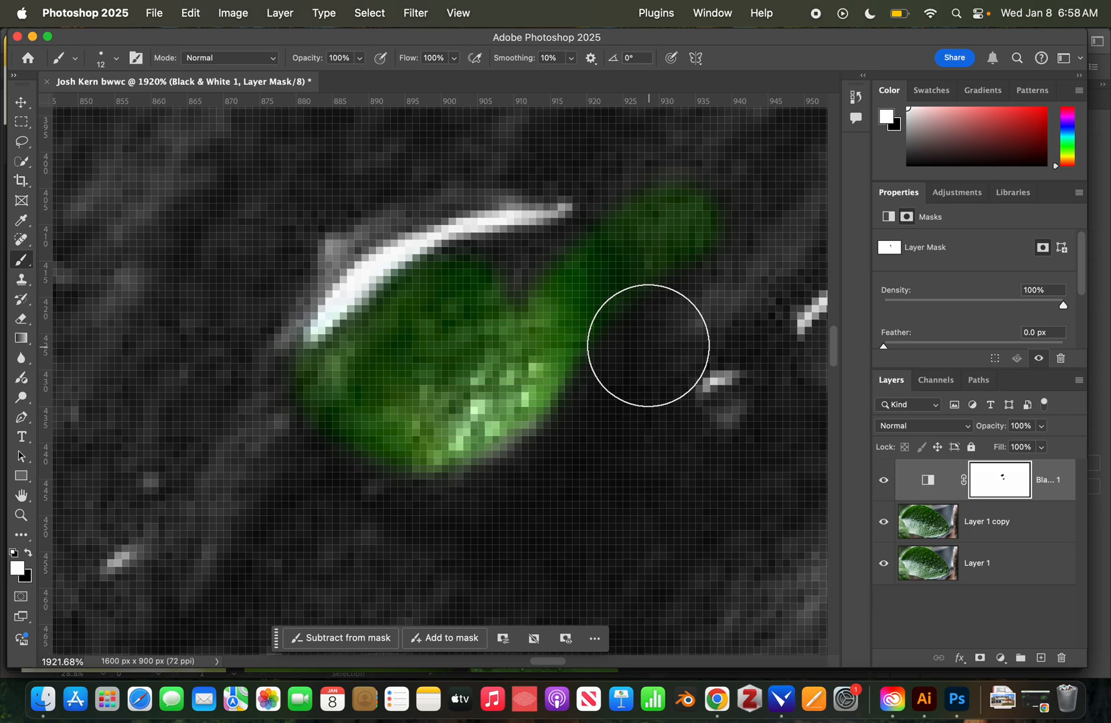
Paint white to trim overspill green above and right of the droplet, undoing the stroke that greyed it.
click(653, 267)
mouse_move(653, 267)
mouse_down()
mouse_move(628, 207)
mouse_move(706, 249)
mouse_move(677, 206)
mouse_up()
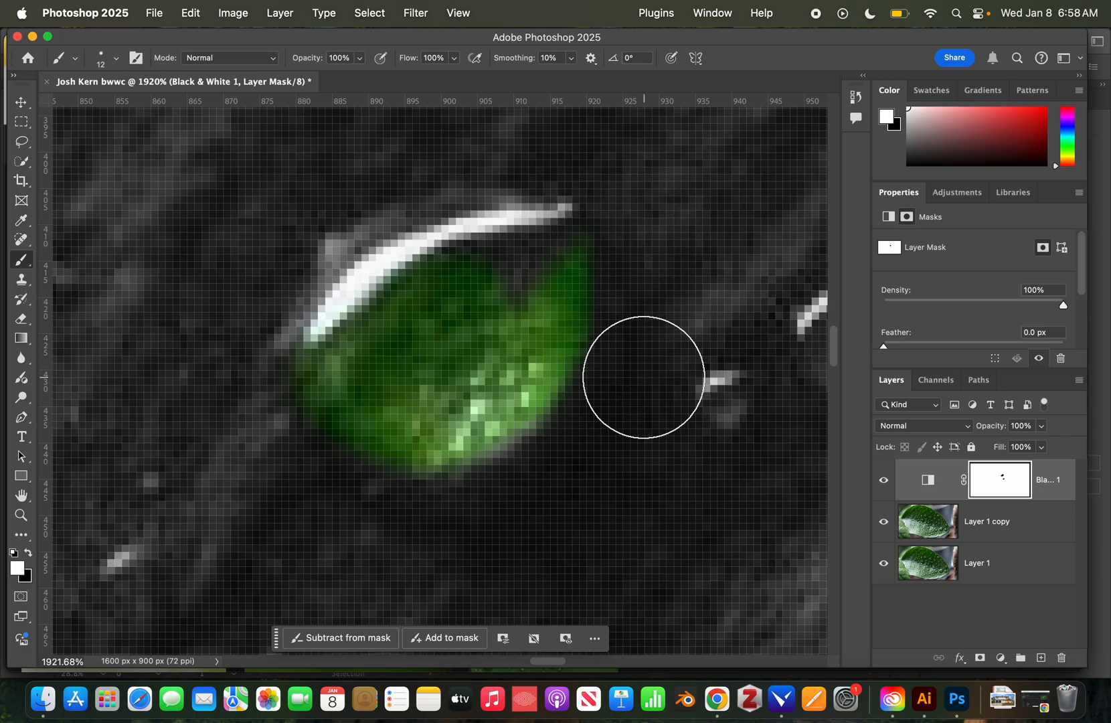
mouse_move(645, 377)
mouse_down()
mouse_move(503, 377)
mouse_move(404, 405)
mouse_move(449, 402)
mouse_up()
key(super+z)
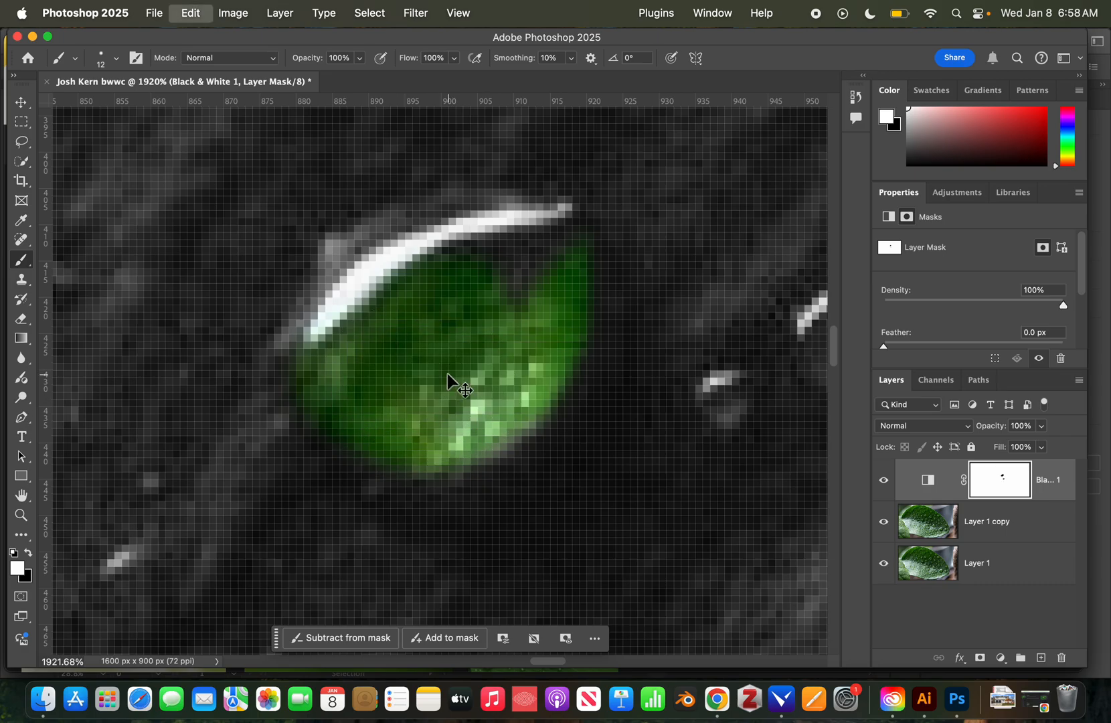
Zoom in on the droplet's upper edge and paint black there to restore its green.
key(z)
drag(627, 433, 416, 441)
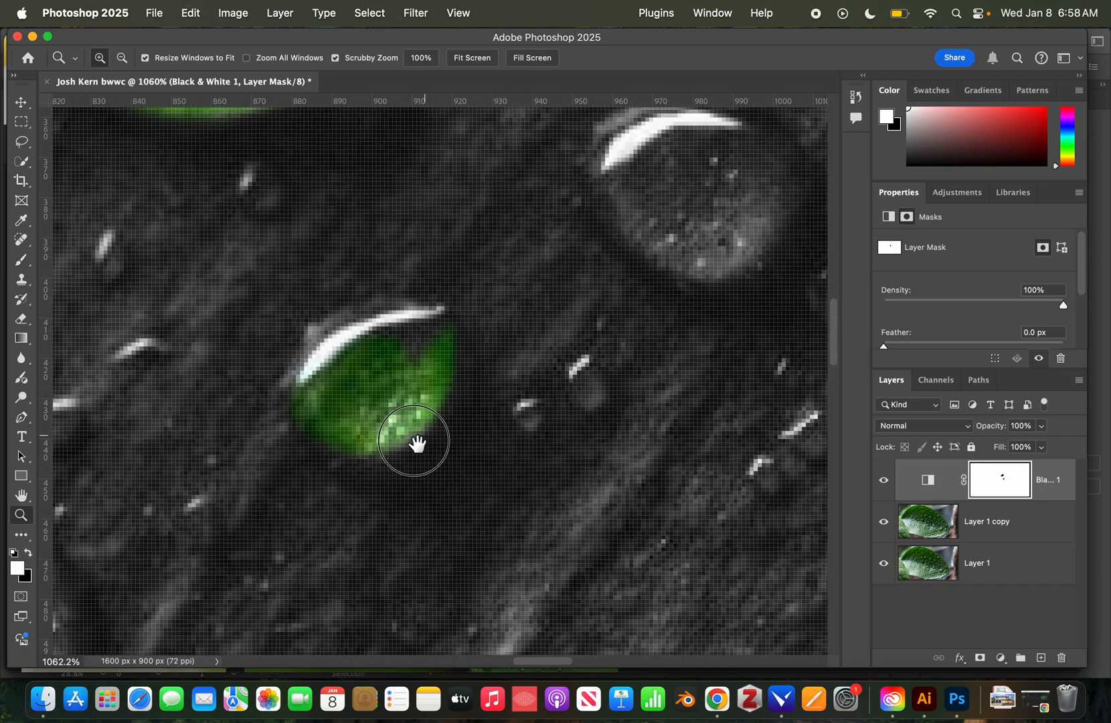
mouse_move(289, 414)
mouse_down()
mouse_move(489, 424)
mouse_move(422, 426)
mouse_up()
key(b)
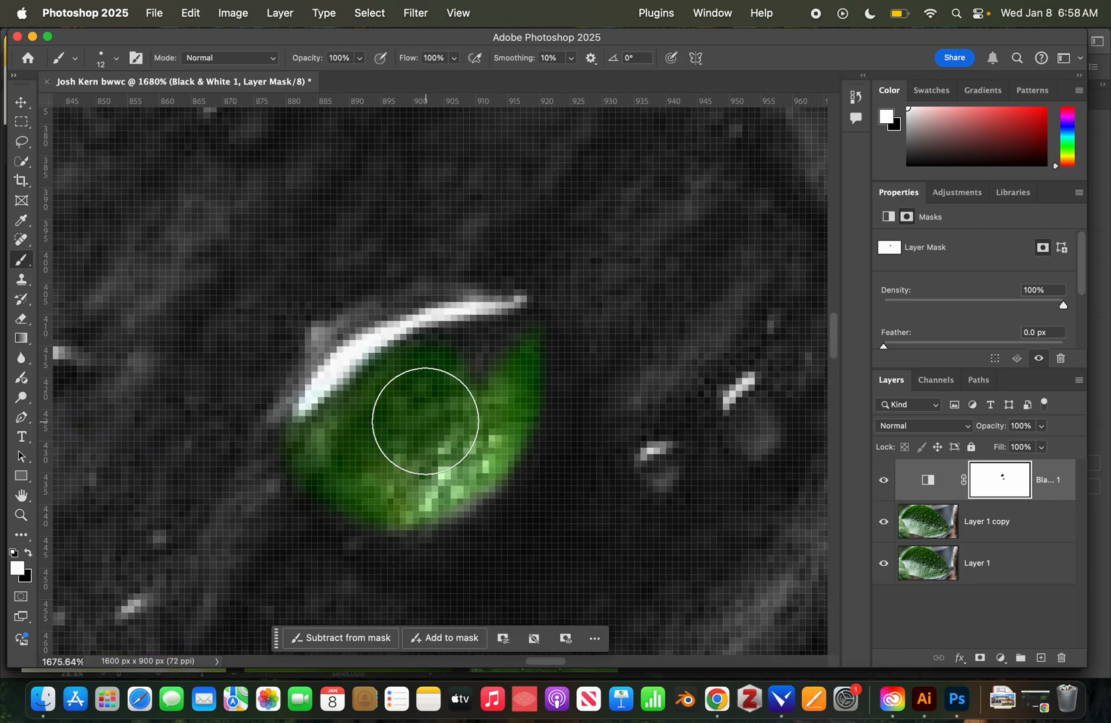
key(x)
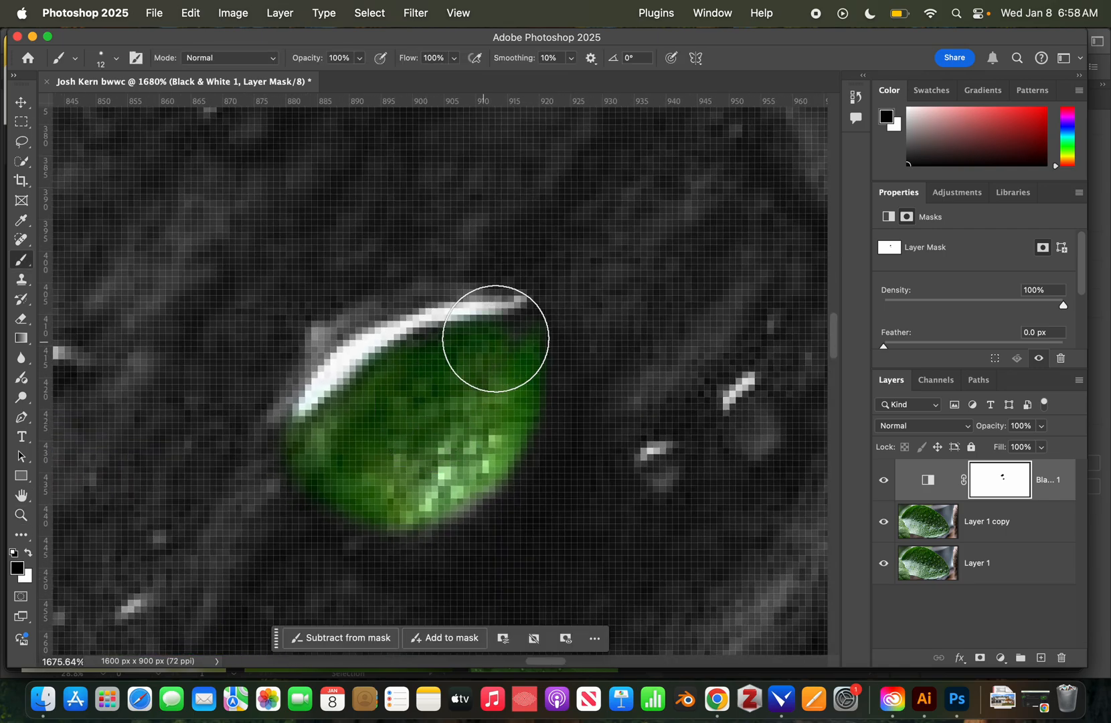
mouse_move(498, 326)
mouse_down()
mouse_move(378, 332)
mouse_move(331, 362)
mouse_move(310, 409)
mouse_up()
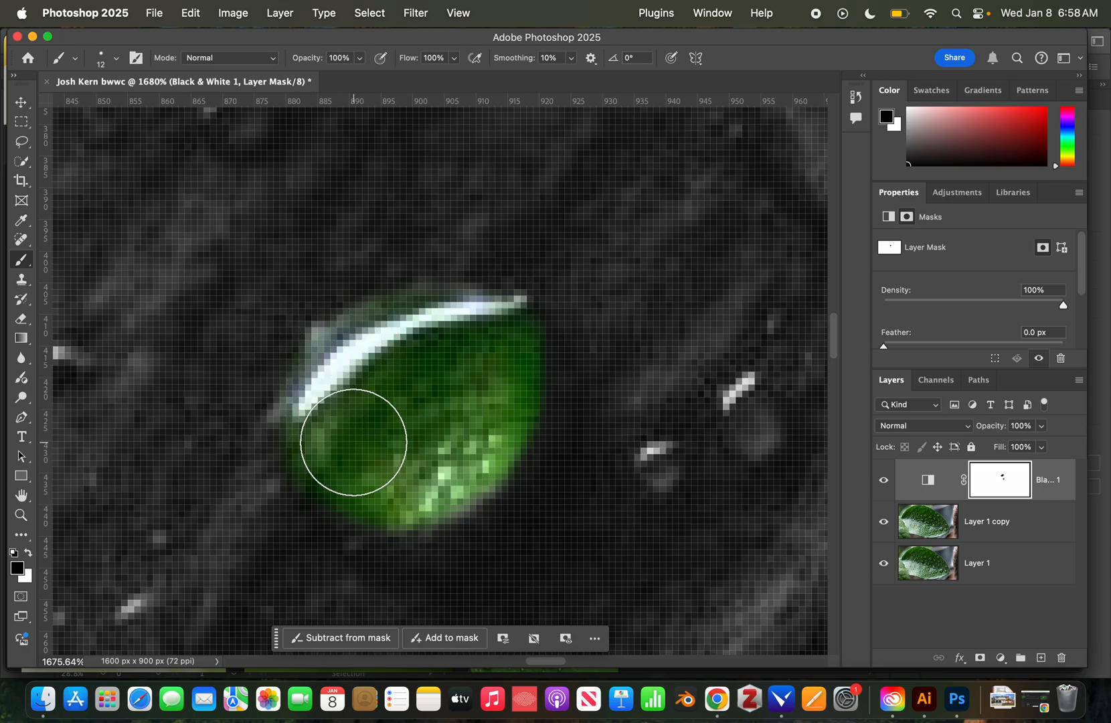
key(space)
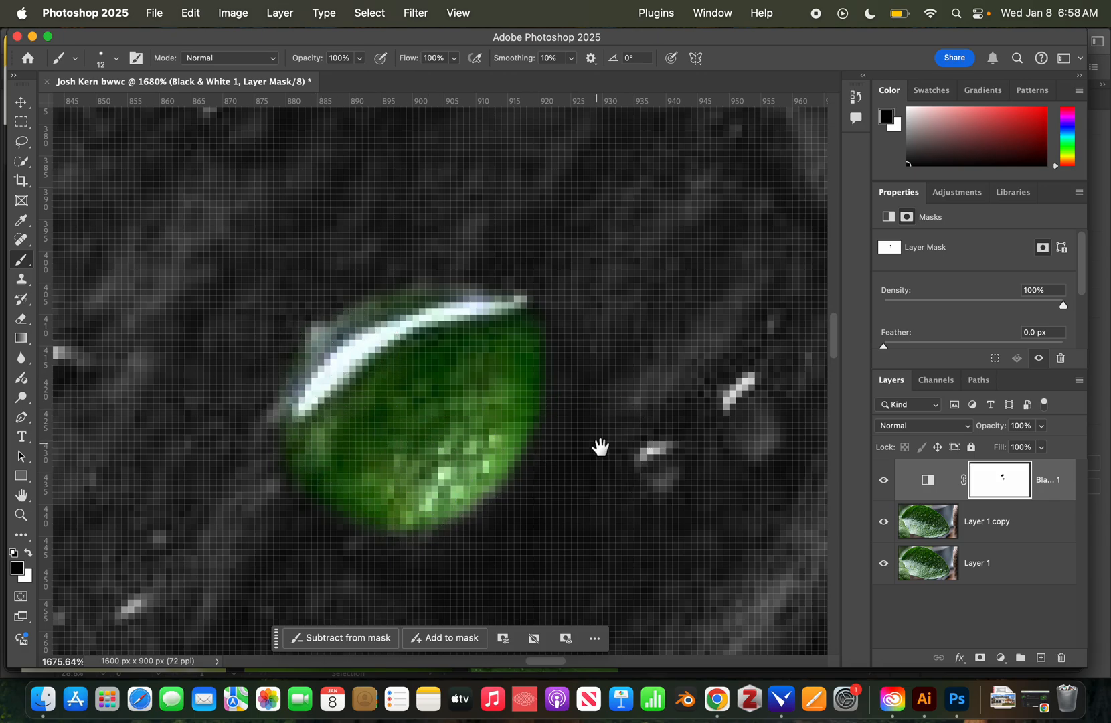
drag(601, 446, 328, 445)
Make the brush small and paint the tiny lower-left droplet green.
drag(451, 437, 422, 441)
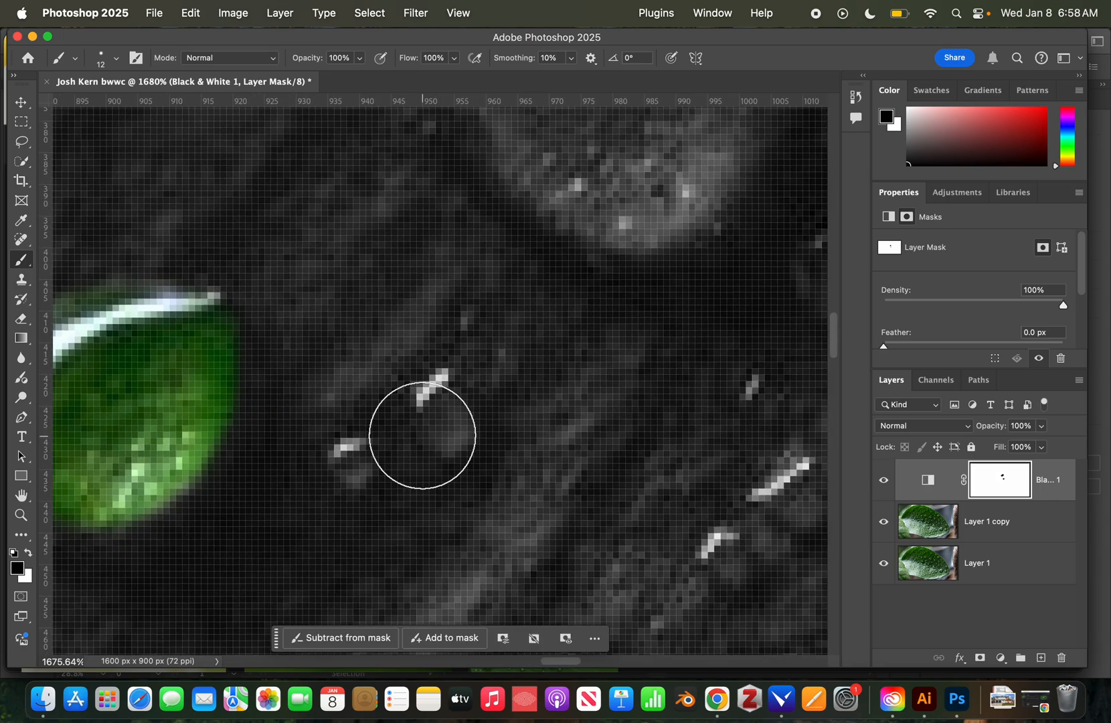
mouse_move(503, 442)
mouse_down()
mouse_move(467, 441)
mouse_move(441, 416)
mouse_move(441, 390)
mouse_move(441, 437)
mouse_move(442, 397)
mouse_up()
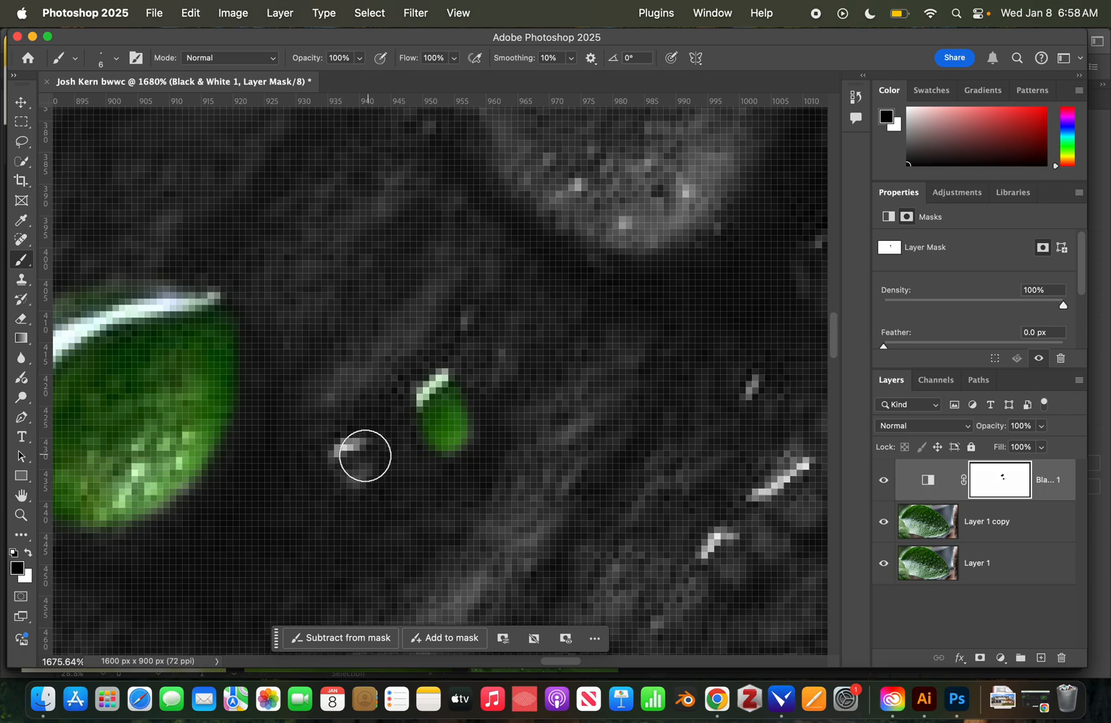
drag(362, 454, 352, 455)
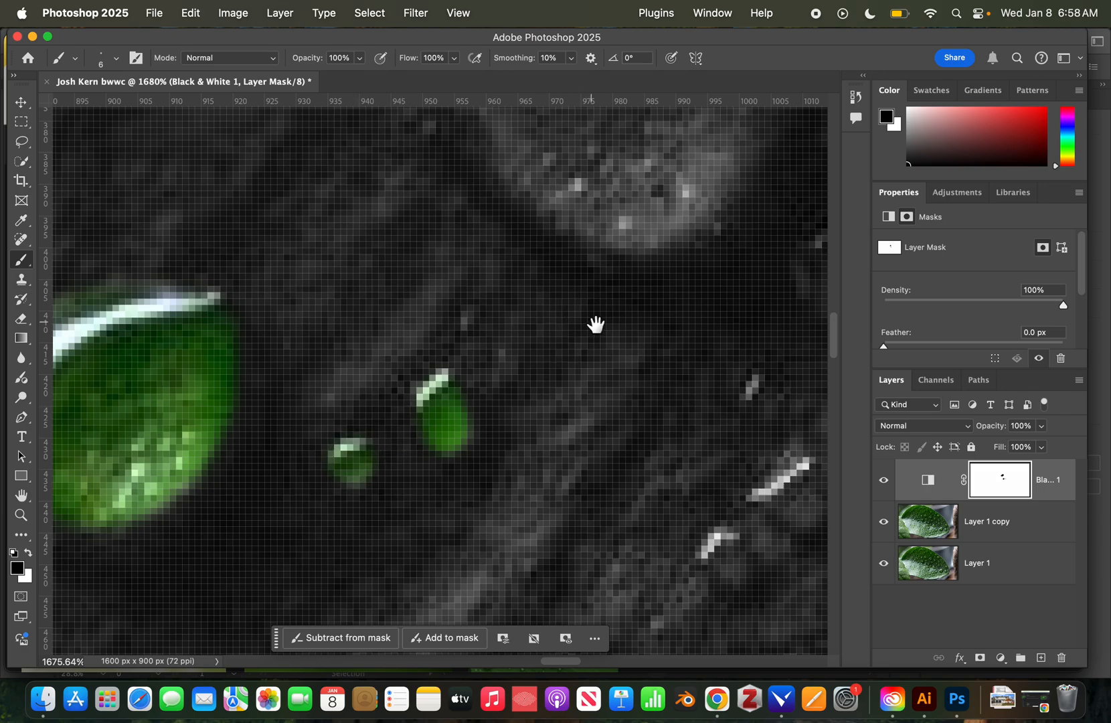
Paint the large round bubble green, resizing the brush to 14 px for its edges.
drag(595, 322, 558, 509)
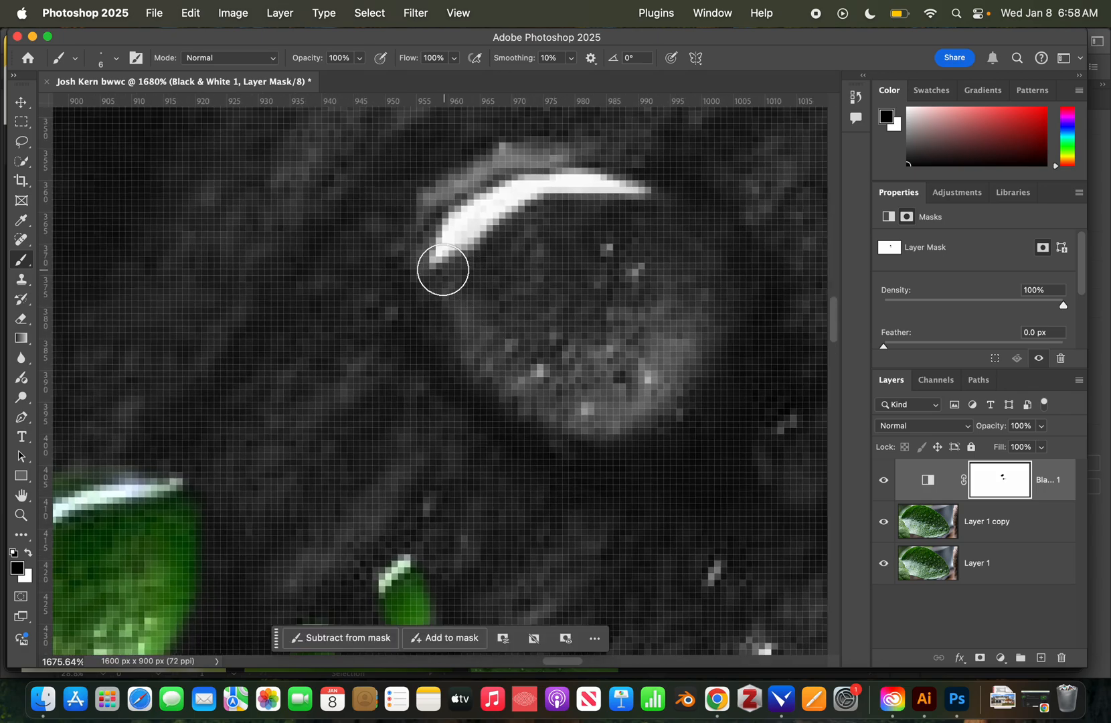
mouse_move(437, 265)
mouse_down()
mouse_move(491, 370)
mouse_move(575, 415)
mouse_move(623, 410)
mouse_move(675, 353)
mouse_move(670, 377)
mouse_move(620, 357)
mouse_move(711, 345)
mouse_up()
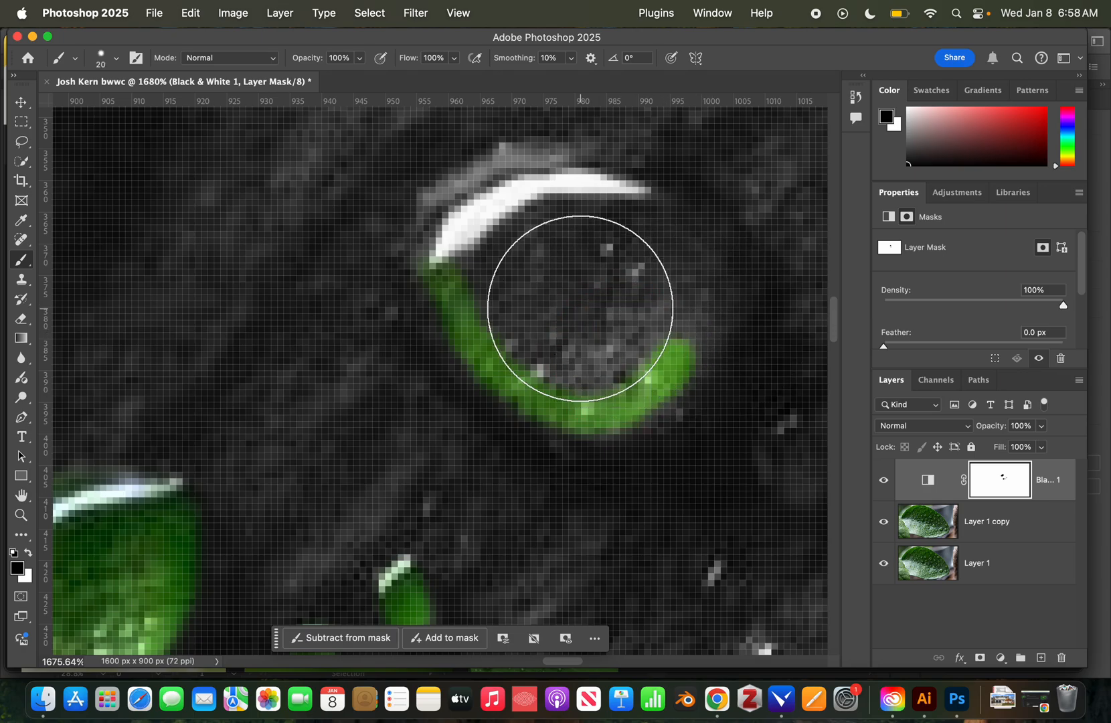
drag(580, 315, 639, 324)
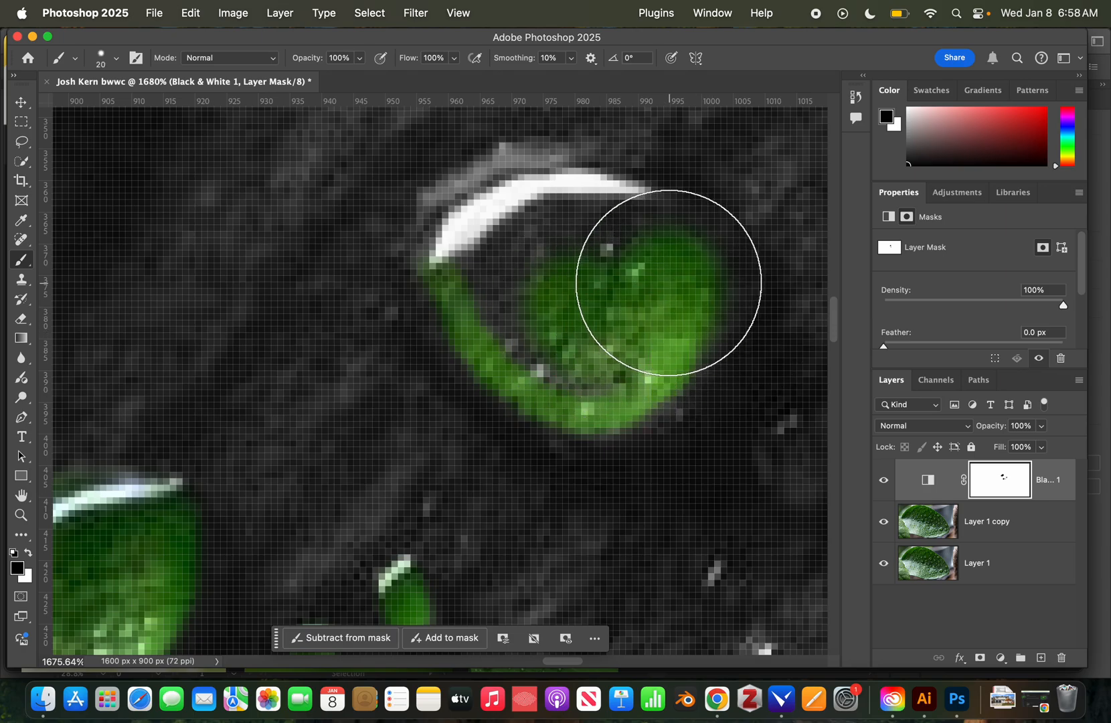
mouse_move(668, 281)
mouse_down()
mouse_move(657, 295)
mouse_move(634, 292)
mouse_up()
mouse_move(635, 294)
mouse_down()
mouse_move(677, 316)
mouse_move(664, 261)
mouse_move(598, 198)
mouse_move(535, 205)
mouse_move(466, 241)
mouse_move(555, 360)
mouse_move(608, 390)
mouse_move(568, 375)
mouse_up()
drag(372, 313, 307, 322)
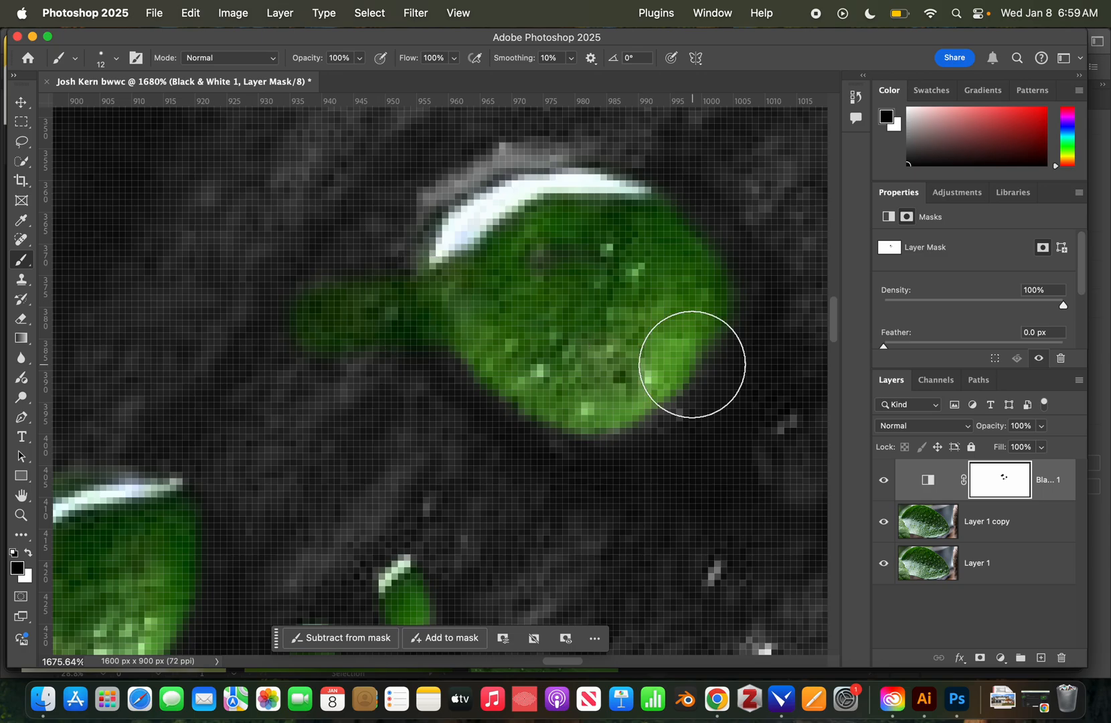
Paint white to remove the stray green streak left of the bubble, then zoom out.
key(x)
mouse_move(303, 268)
mouse_down()
mouse_move(320, 353)
mouse_move(336, 371)
mouse_move(326, 255)
mouse_move(375, 297)
mouse_move(399, 367)
mouse_up()
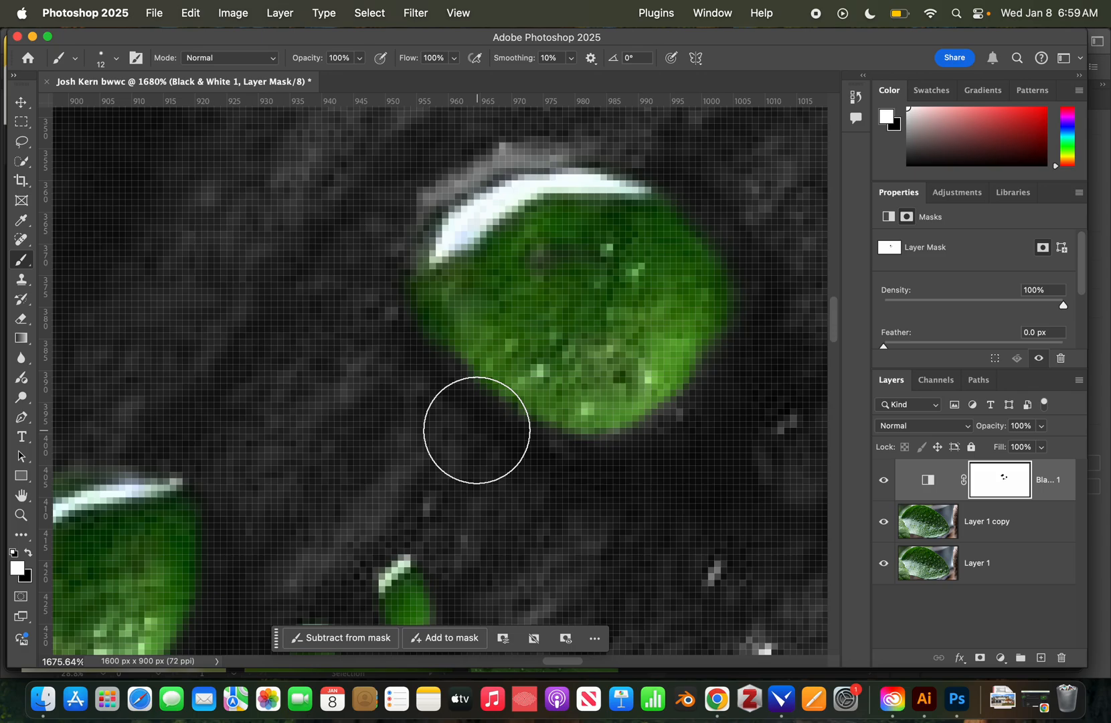
key(z)
scroll(595, 454, down, 10)
scroll(458, 460, up, 5)
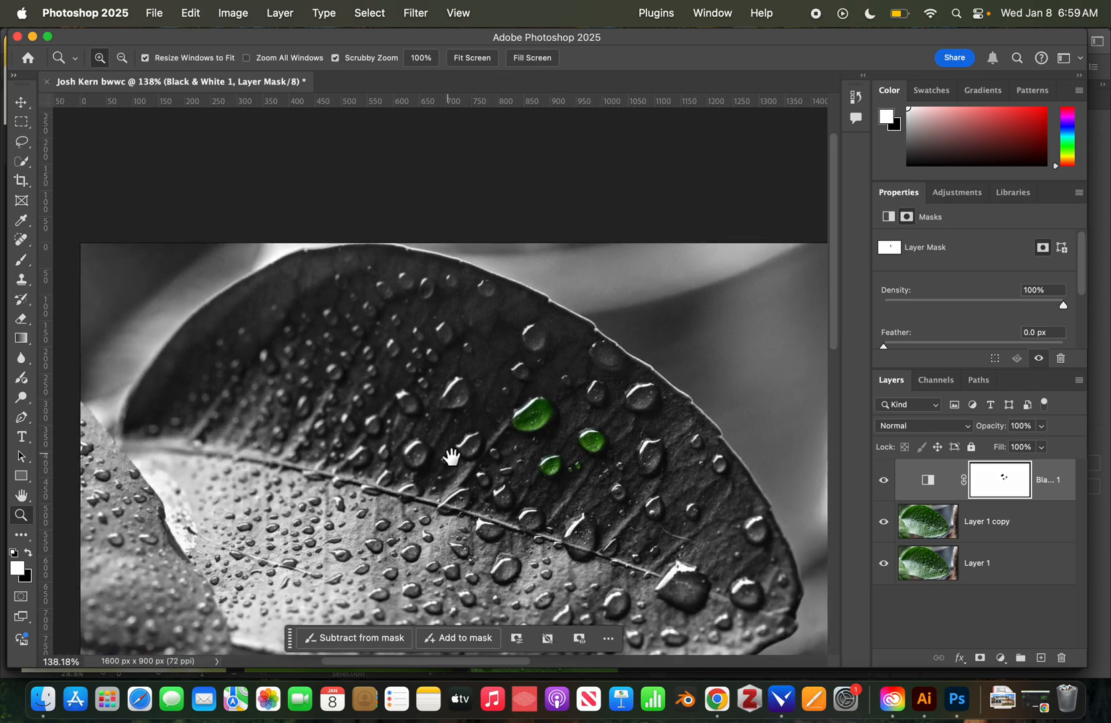
Shift the leaf up into full view and open the File menu.
drag(452, 456, 451, 381)
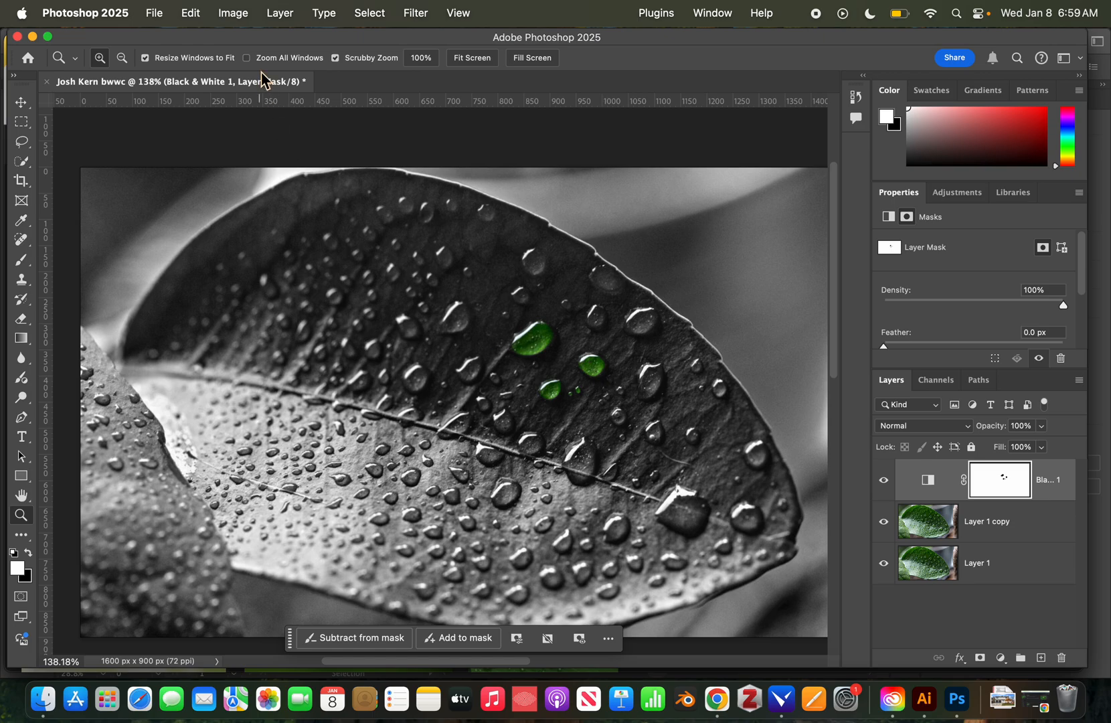
click(155, 13)
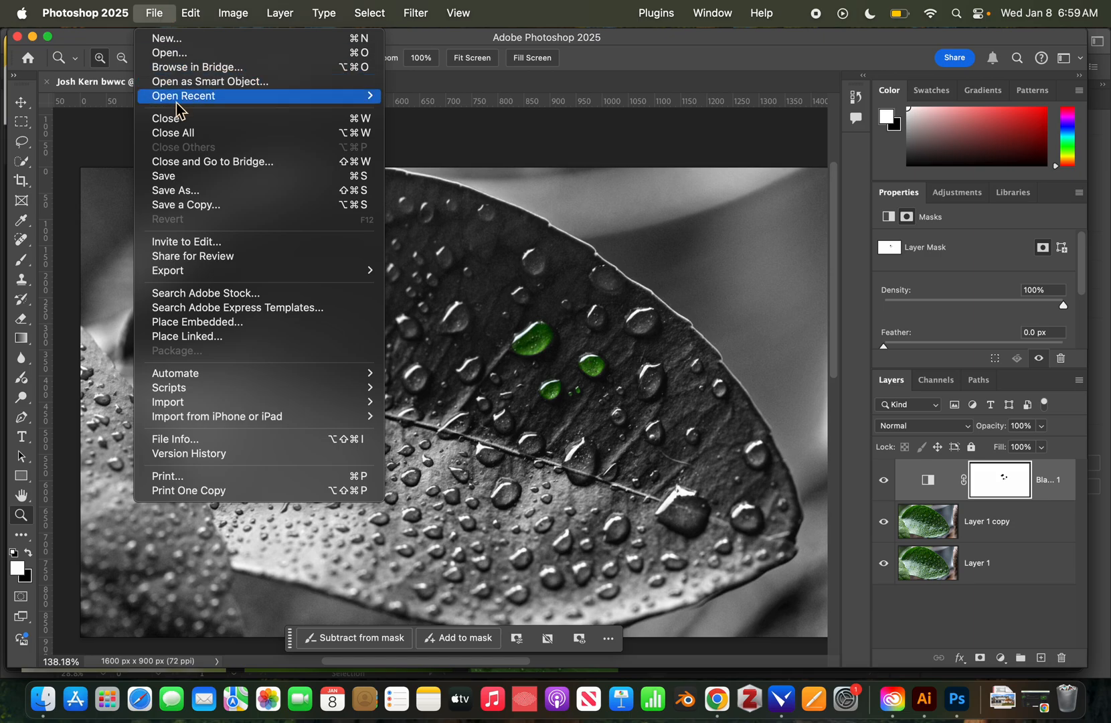
Save a copy on the computer's Desktop folder in JPEG format.
click(179, 206)
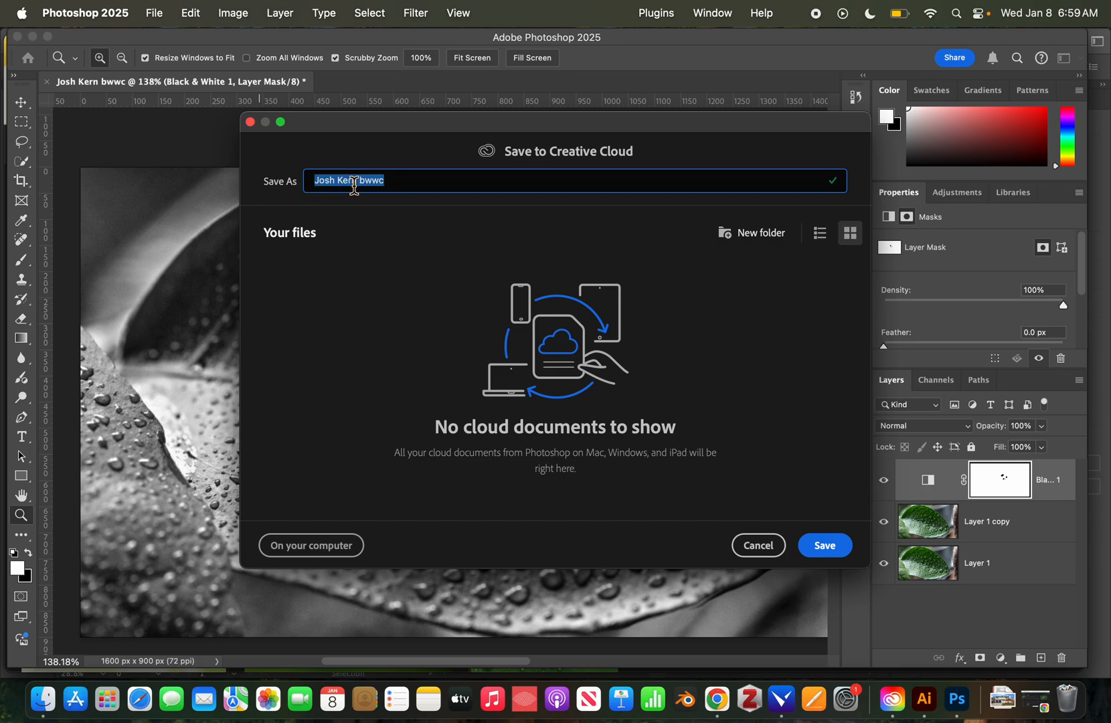
click(312, 546)
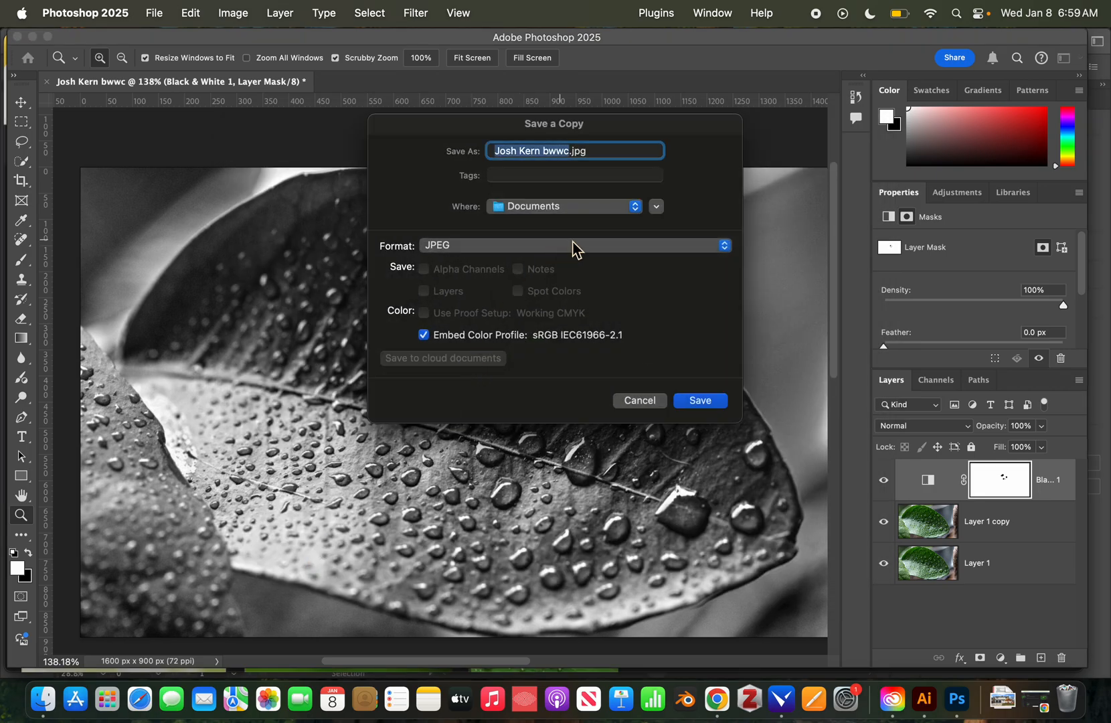
click(656, 207)
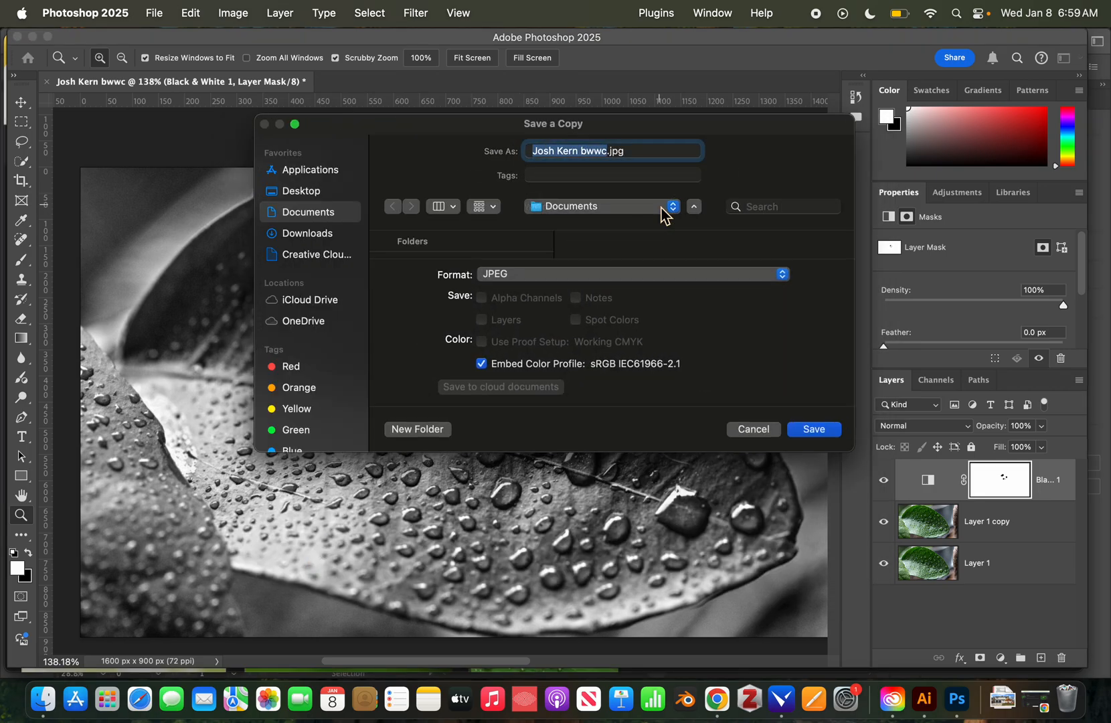
click(318, 192)
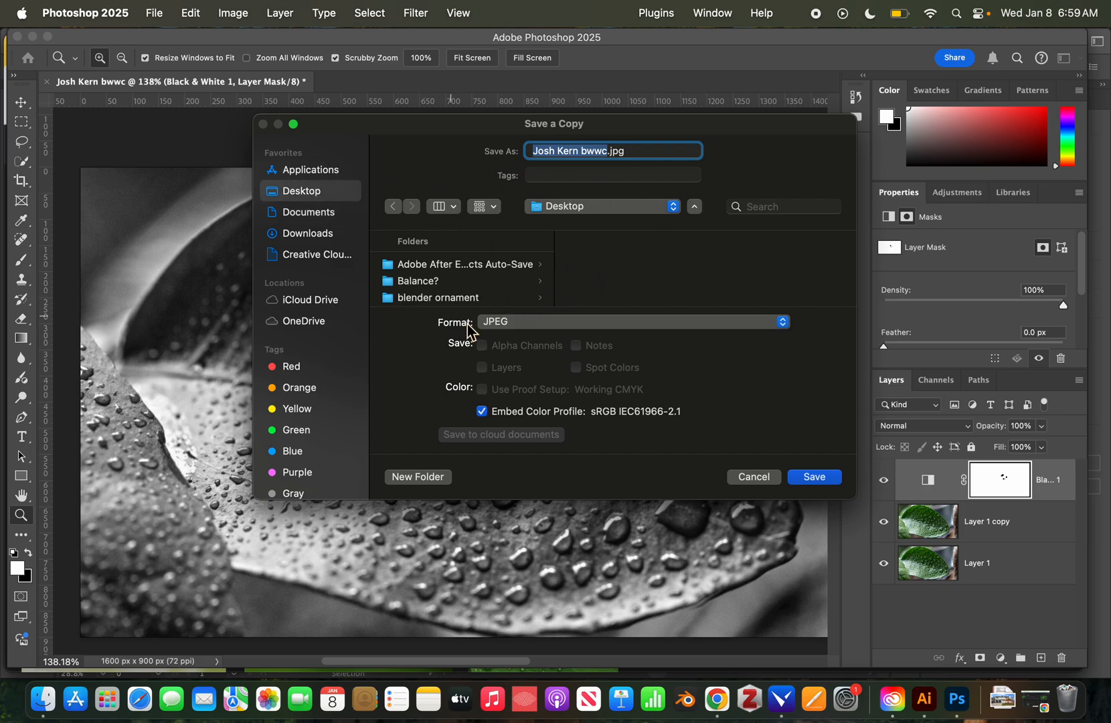
click(587, 323)
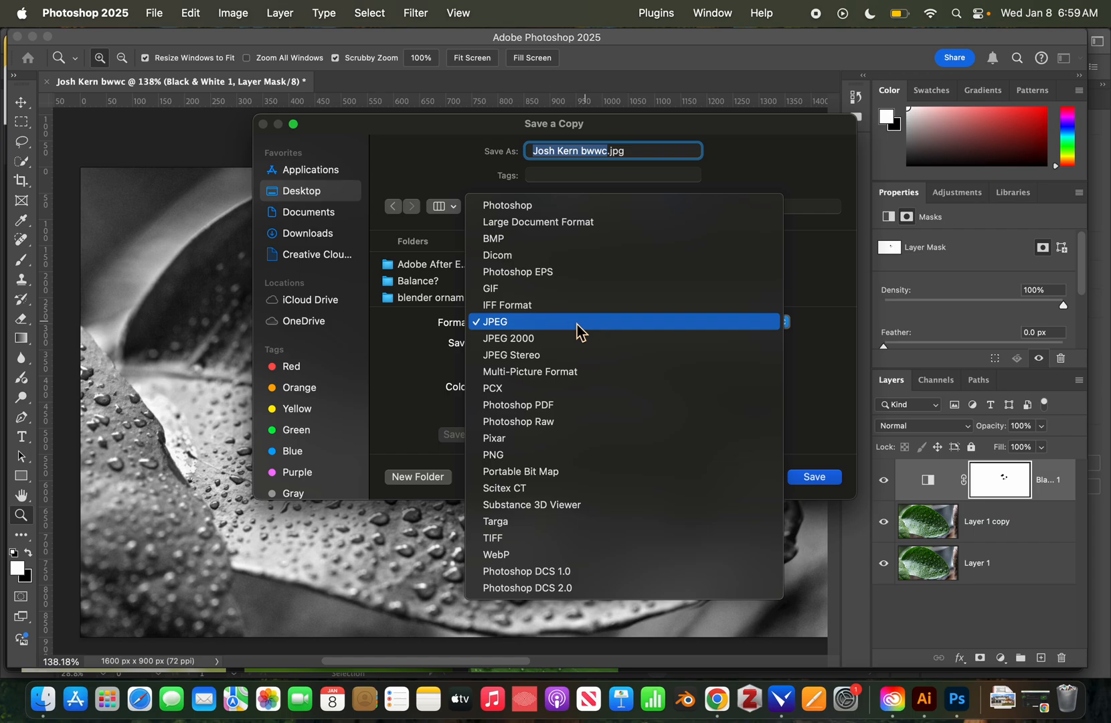
click(507, 324)
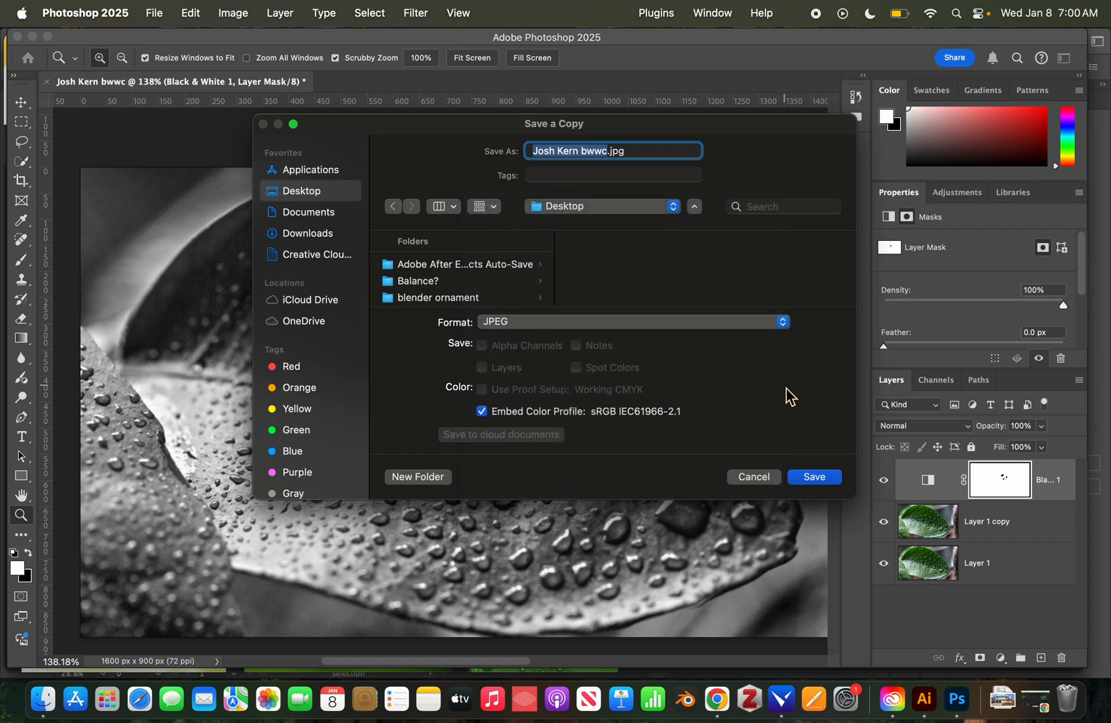
click(811, 478)
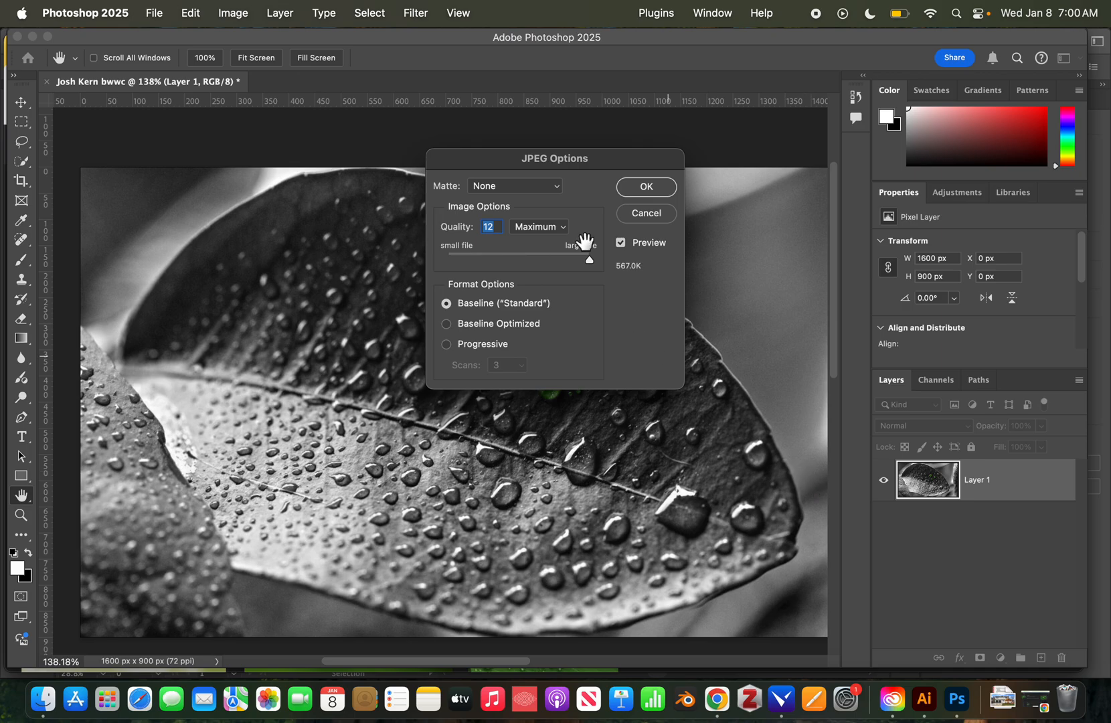
Lower the JPEG quality to 4 and confirm to finish saving the copy.
drag(580, 165, 575, 234)
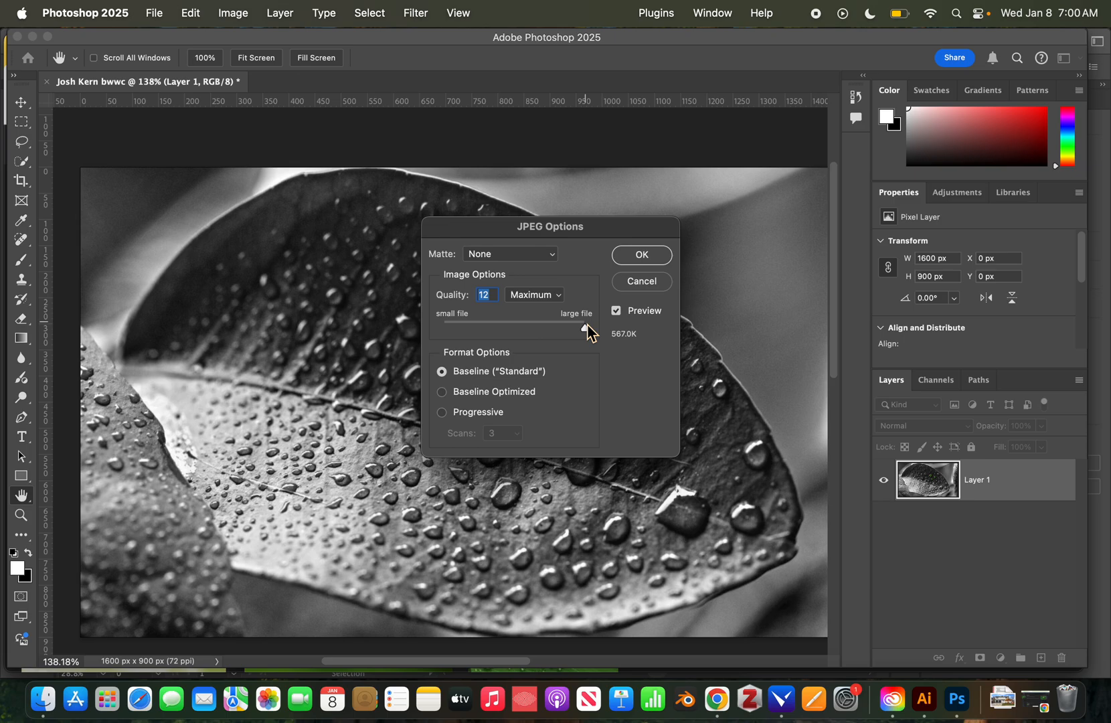
mouse_move(589, 328)
mouse_down()
mouse_move(489, 326)
mouse_move(577, 330)
mouse_up()
click(642, 282)
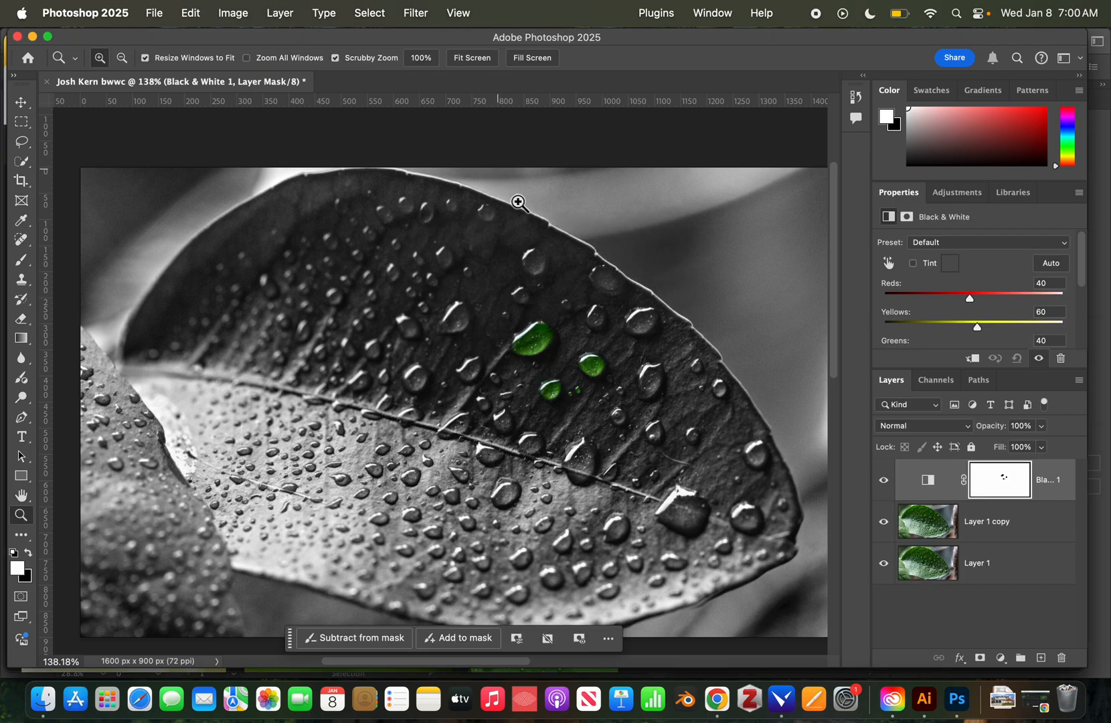